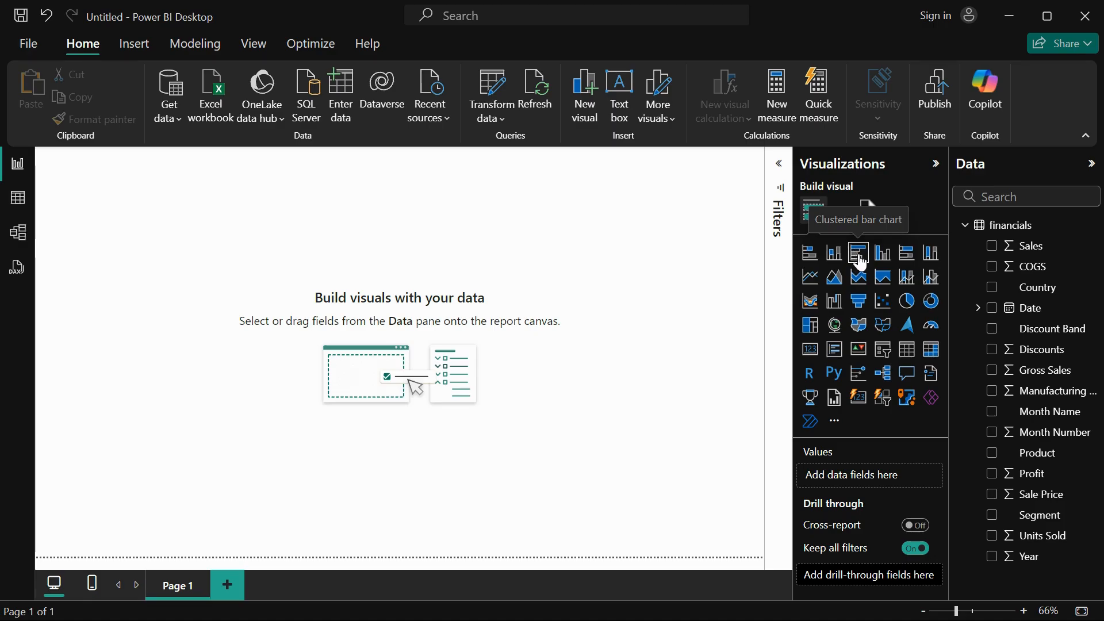
# Insert a clustered bar chart, nudge it slightly inward from the upper-left corner of the page, and enlarge it.
pyautogui.click(861, 261)
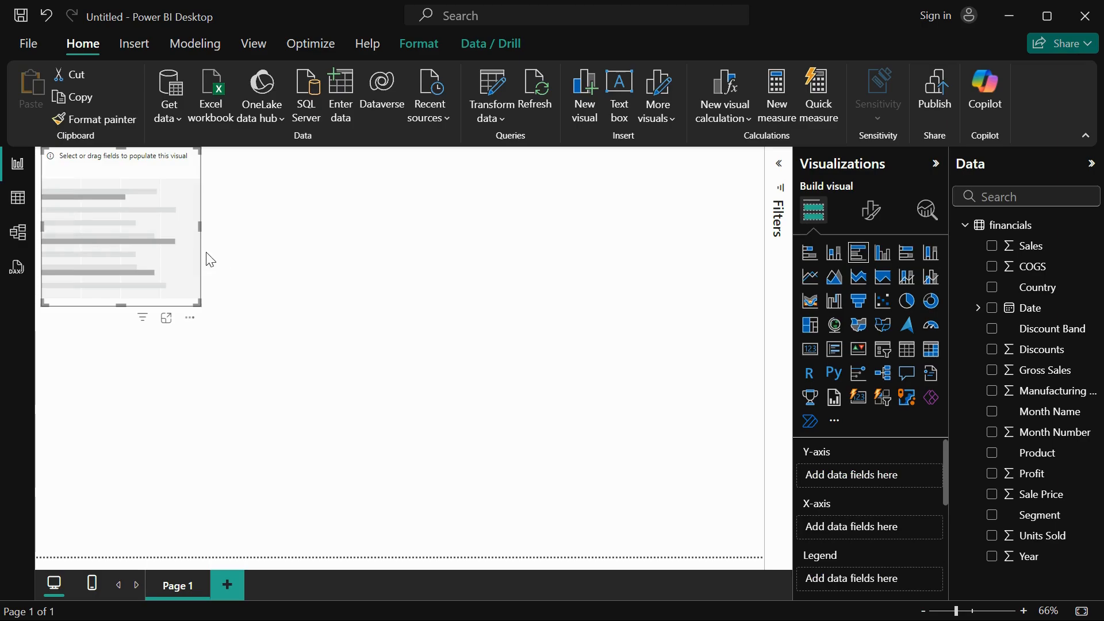
pyautogui.moveTo(164, 241); pyautogui.dragTo(168, 253)
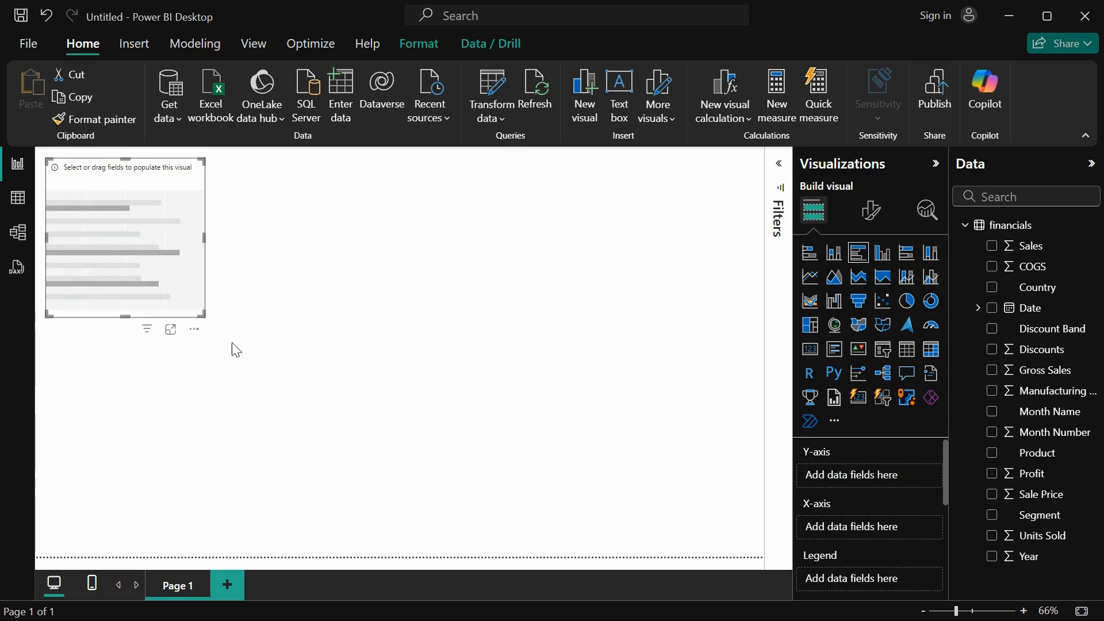
pyautogui.moveTo(204, 316); pyautogui.dragTo(270, 424)
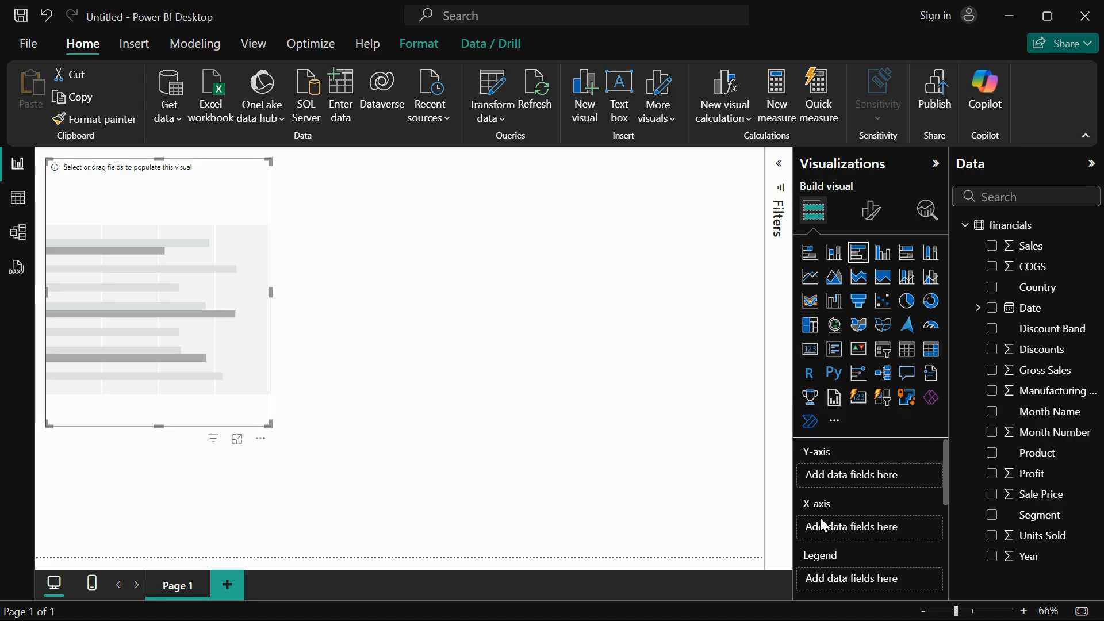
# Assign Country to the bar chart's Y-axis and Sales to its X-axis.
pyautogui.scroll(-4, 853, 564)
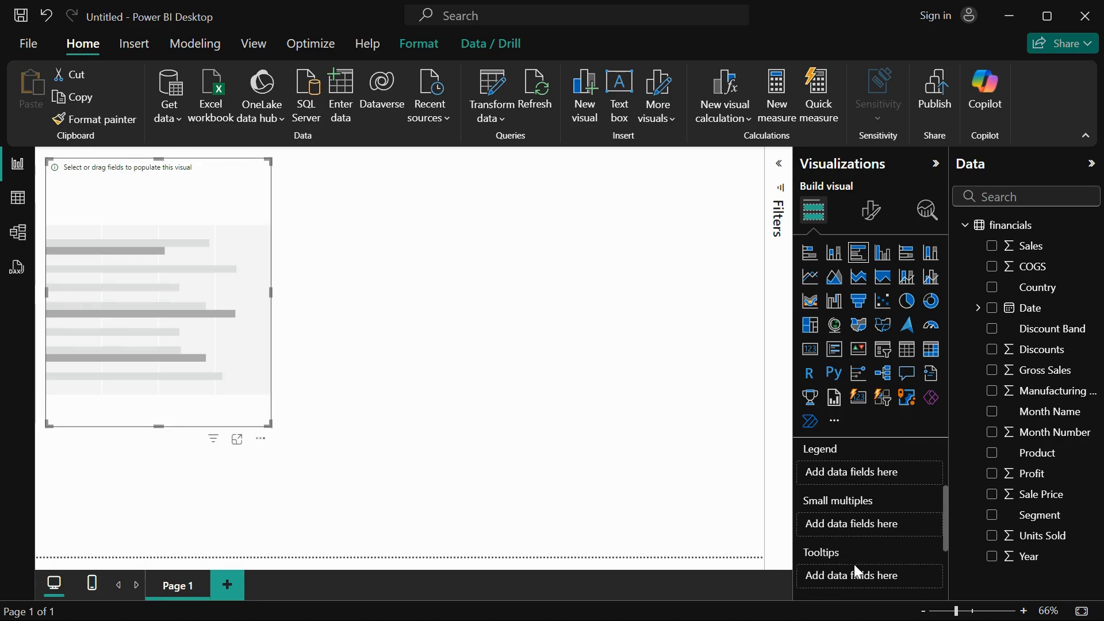
pyautogui.scroll(3, 854, 564)
pyautogui.scroll(2, 858, 457)
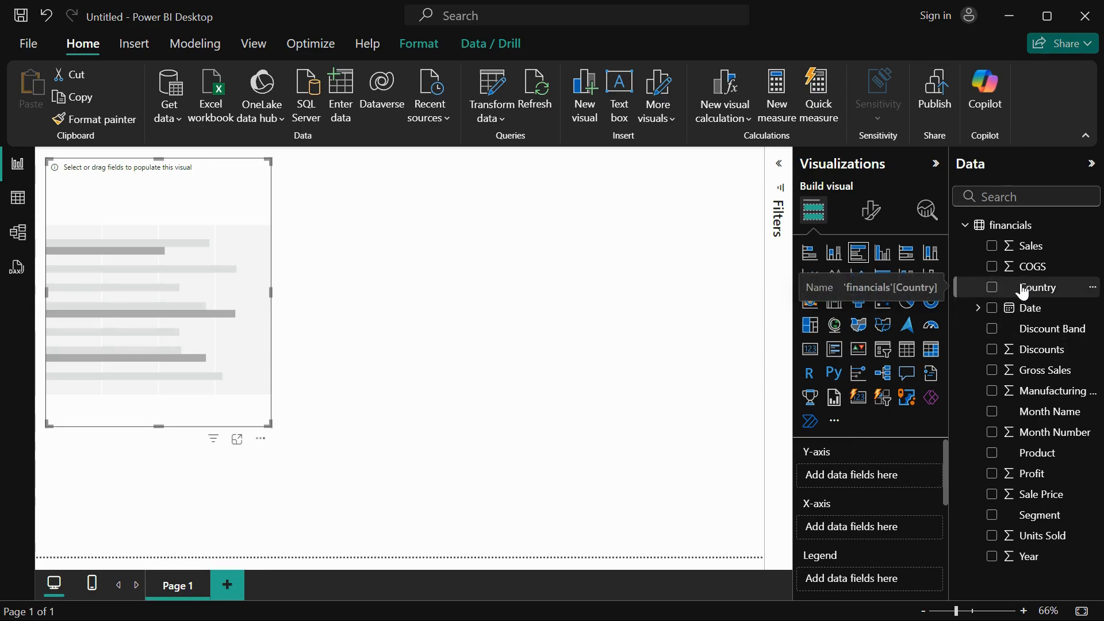
pyautogui.click(993, 292)
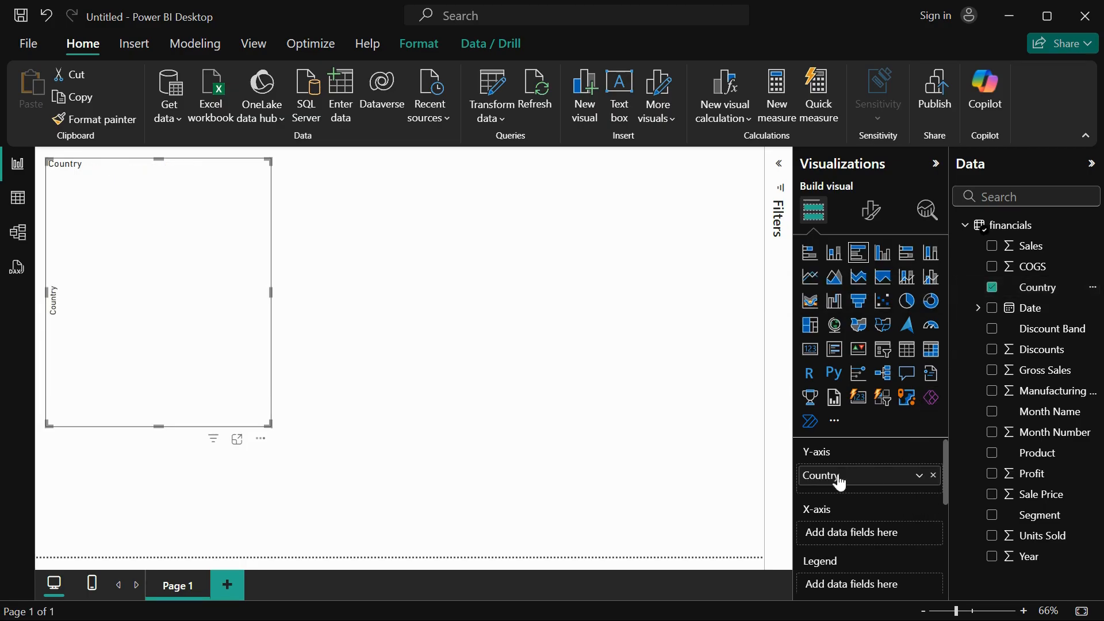
pyautogui.click(993, 253)
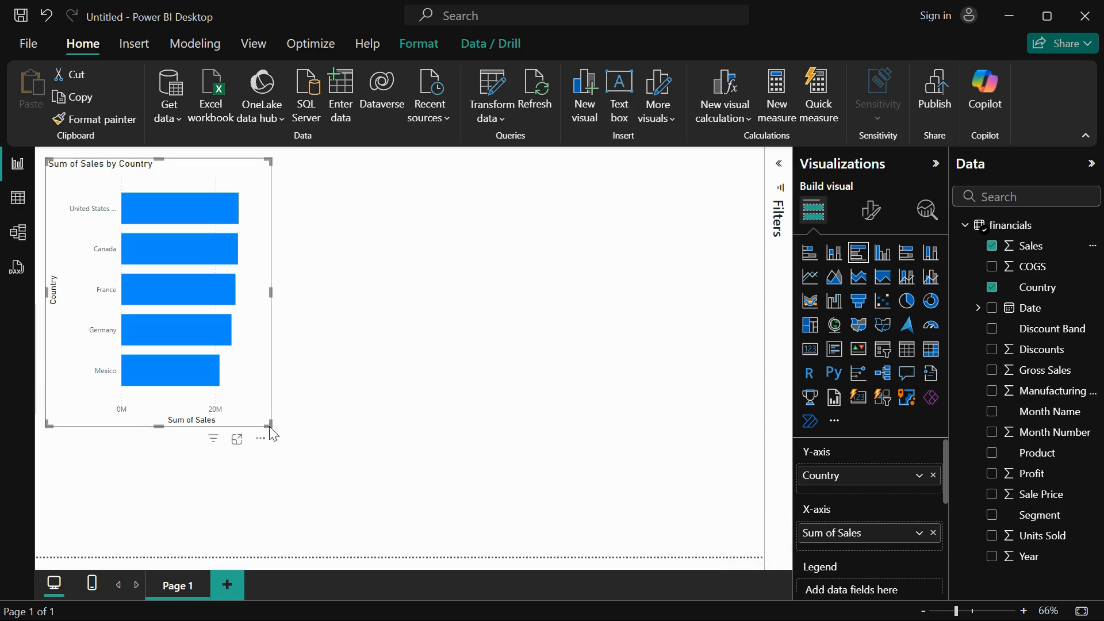
# Enlarge the Sales by Country chart and shift it slightly away from the canvas's upper-left corner.
pyautogui.moveTo(269, 426); pyautogui.dragTo(336, 484)
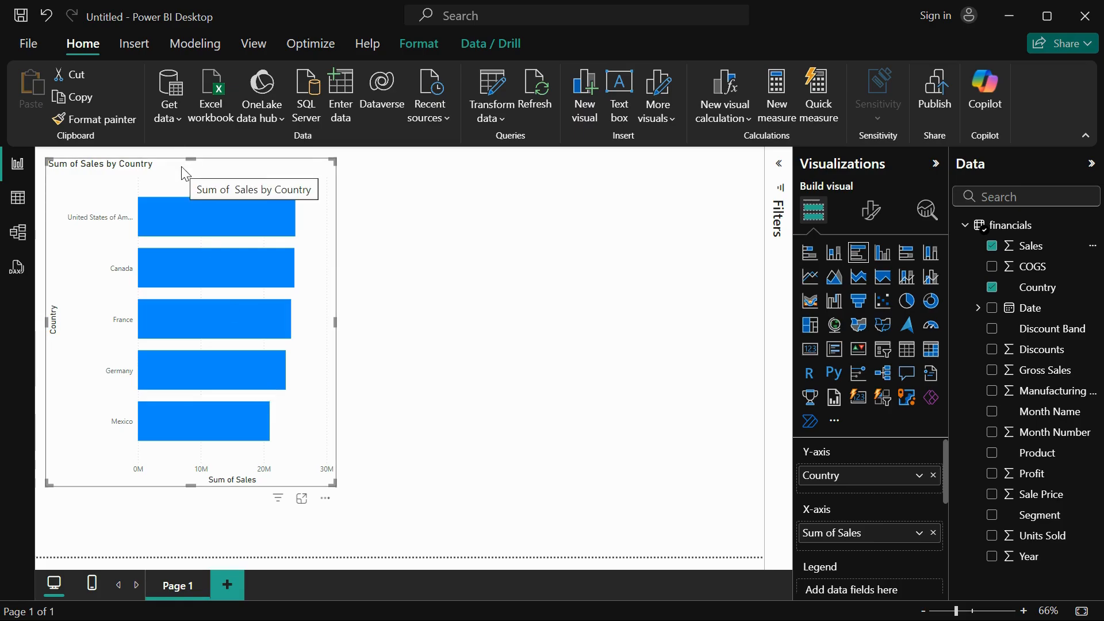
pyautogui.moveTo(141, 176)
pyautogui.mouseDown()
pyautogui.moveTo(335, 194)
pyautogui.moveTo(164, 192)
pyautogui.moveTo(357, 201)
pyautogui.moveTo(149, 183)
pyautogui.mouseUp()
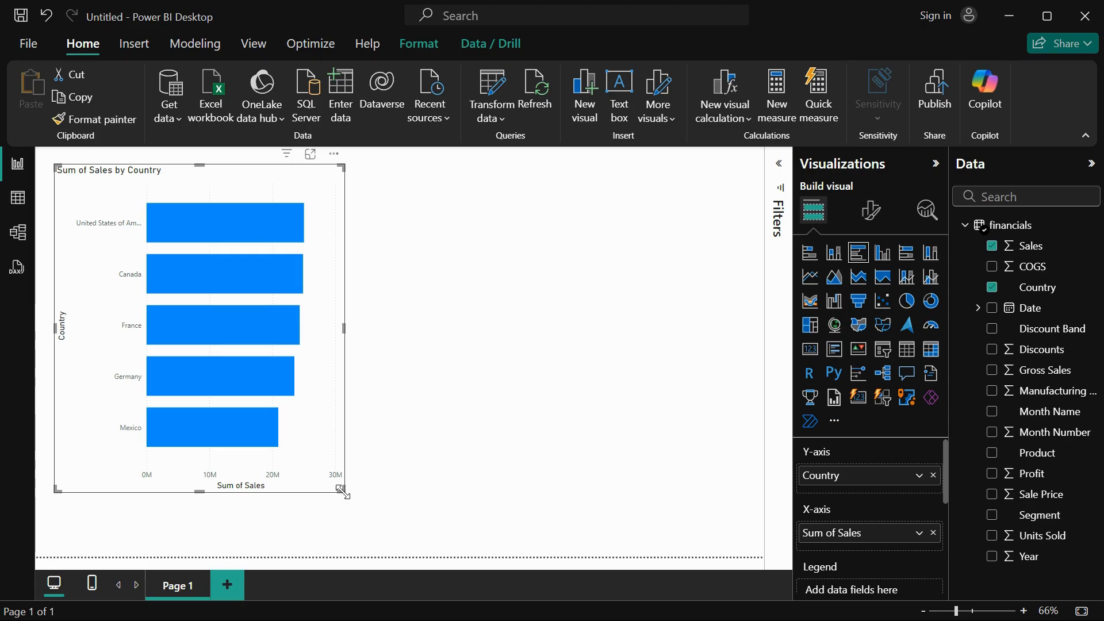
pyautogui.moveTo(342, 490)
pyautogui.mouseDown()
pyautogui.moveTo(303, 439)
pyautogui.moveTo(360, 493)
pyautogui.mouseUp()
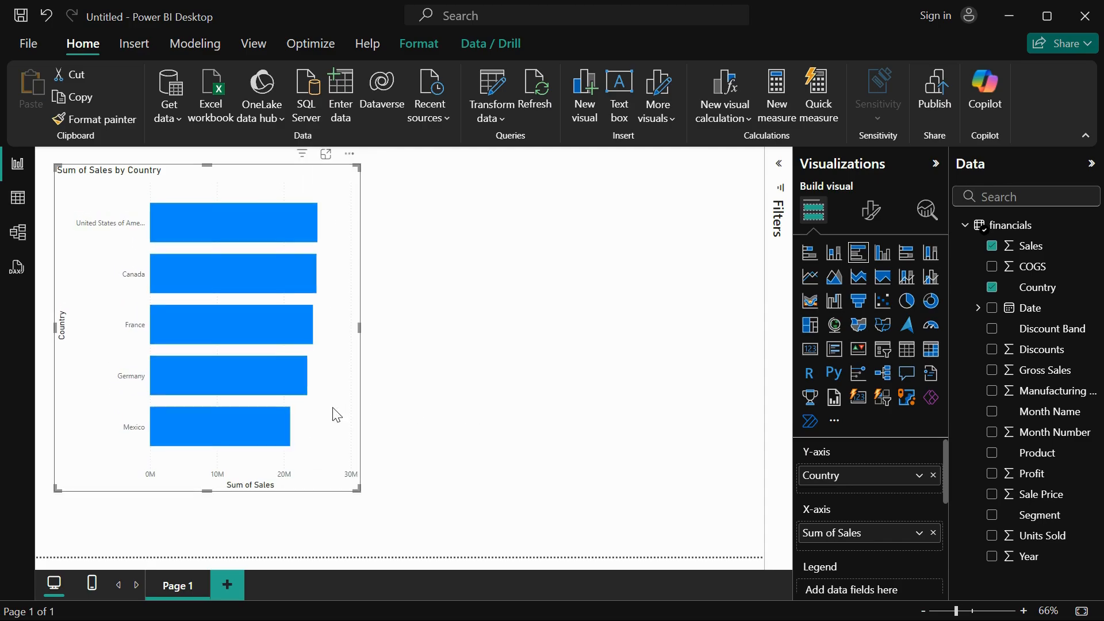
# Add Profit to the bar chart's X-axis below Sales and widen the chart until the full country names fit.
pyautogui.click(871, 213)
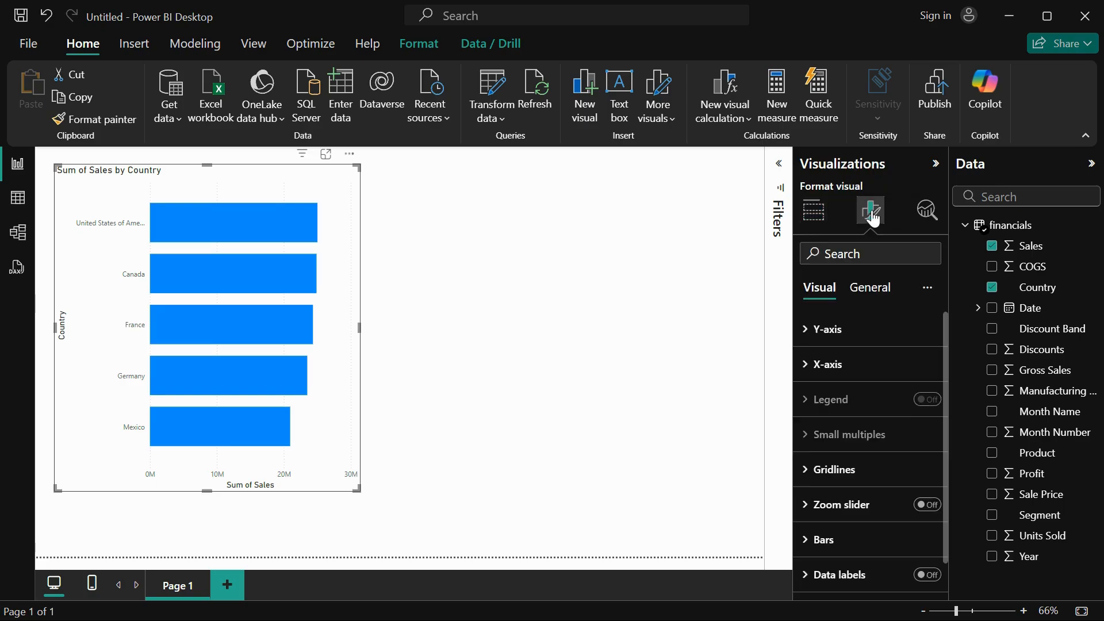
pyautogui.click(814, 211)
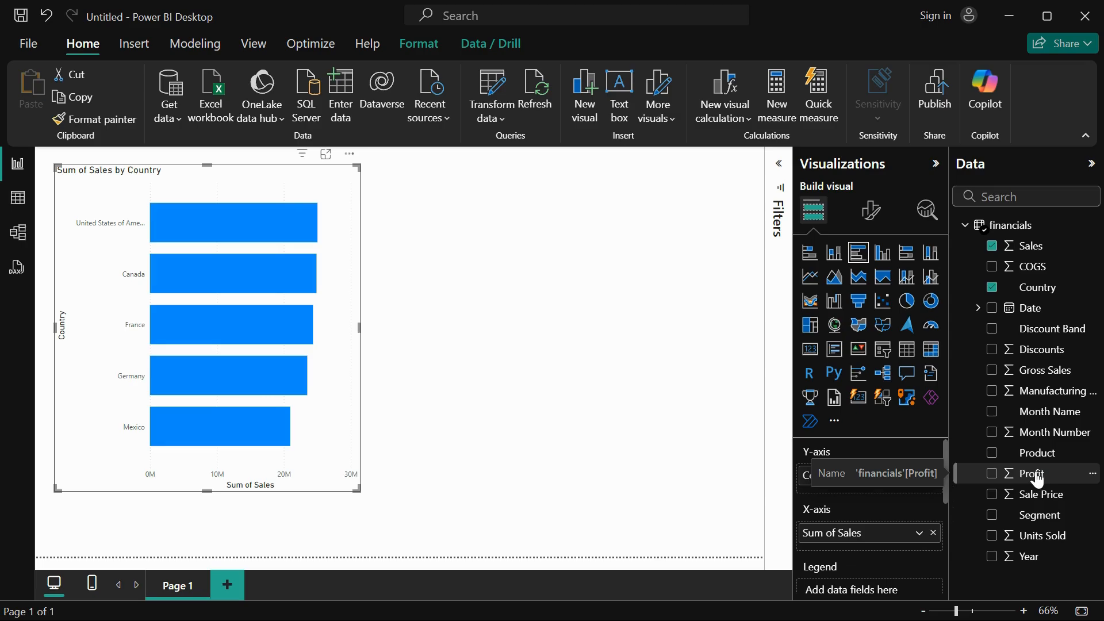
pyautogui.moveTo(1042, 478); pyautogui.dragTo(892, 544)
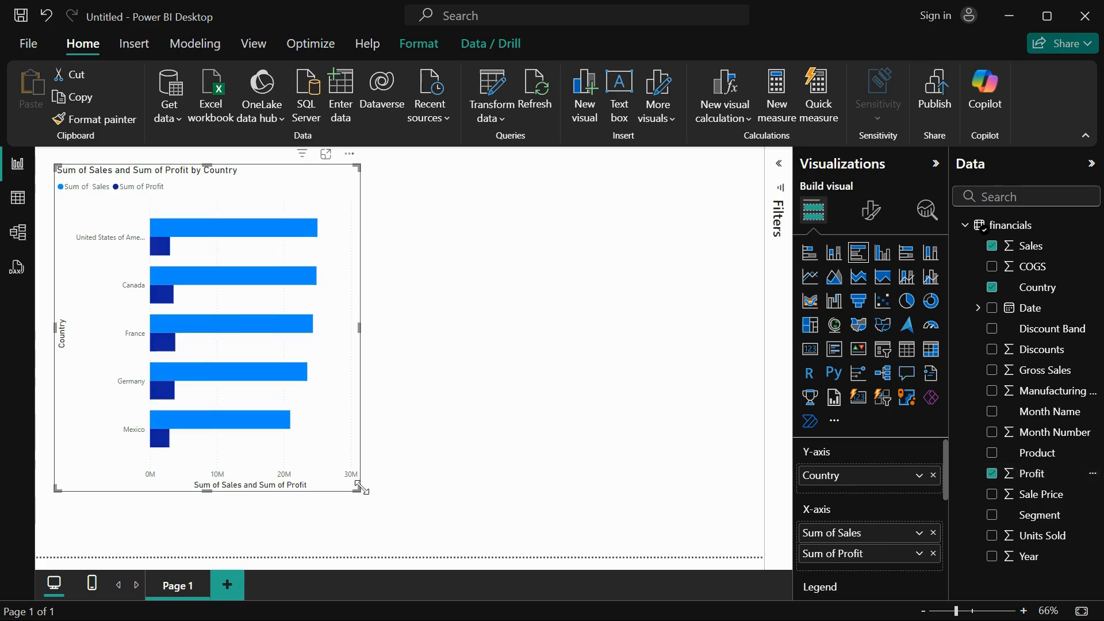
pyautogui.moveTo(357, 490); pyautogui.dragTo(455, 516)
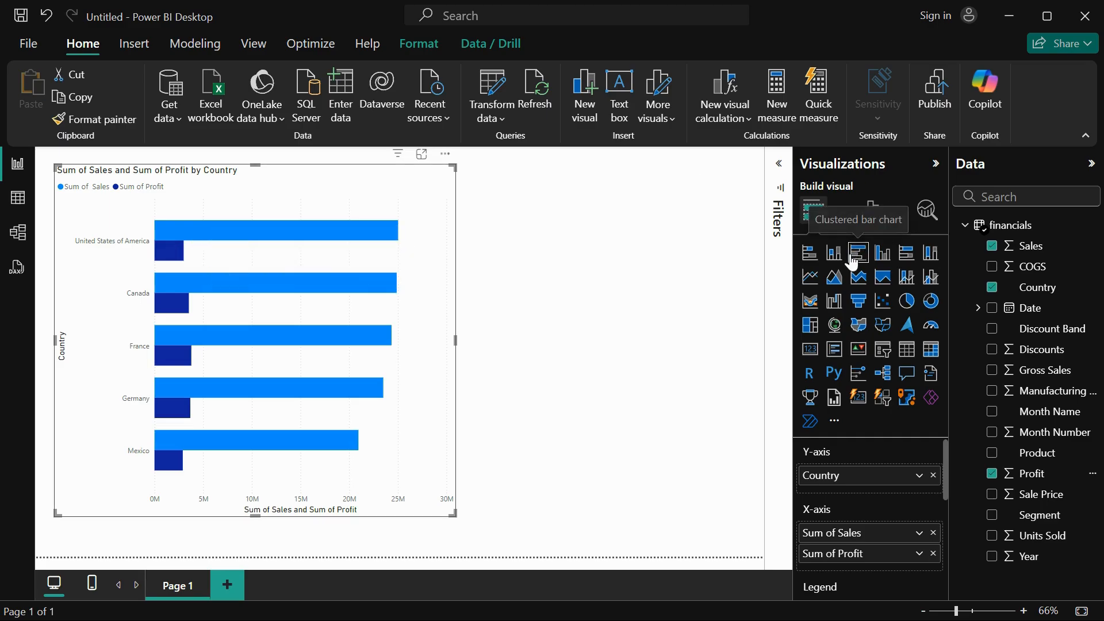
# Rename the report page as Clustered Bar Chart.
pyautogui.doubleClick(185, 589)
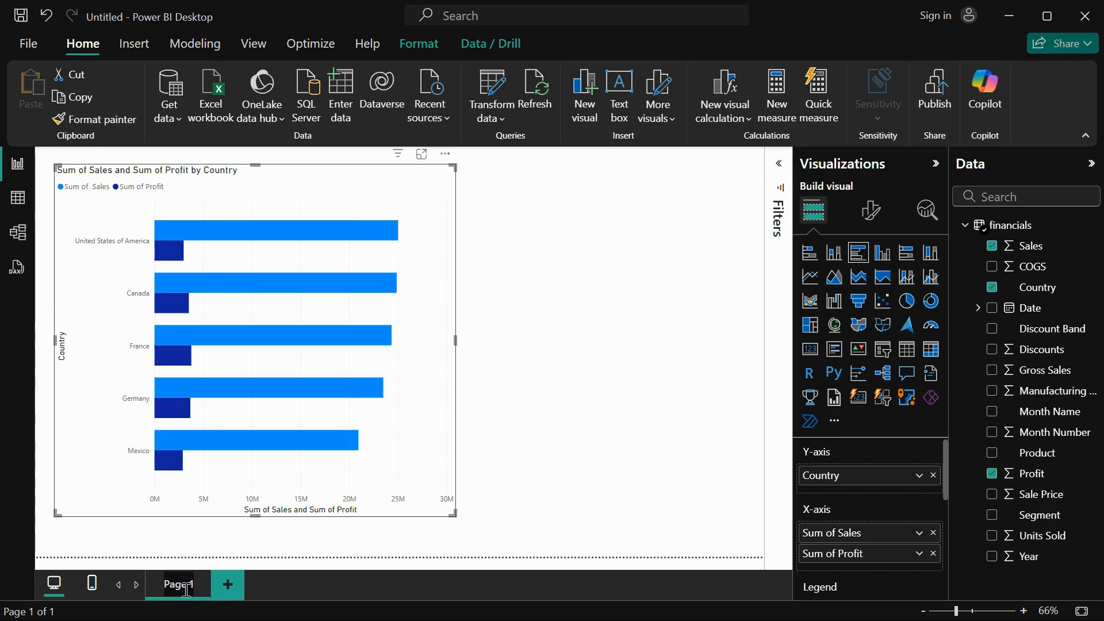
pyautogui.press('BackSpace')
pyautogui.press('BackSpace')
pyautogui.press('BackSpace')
pyautogui.press('BackSpace')
pyautogui.write('Clustered Bar Chart')
pyautogui.press('Return')
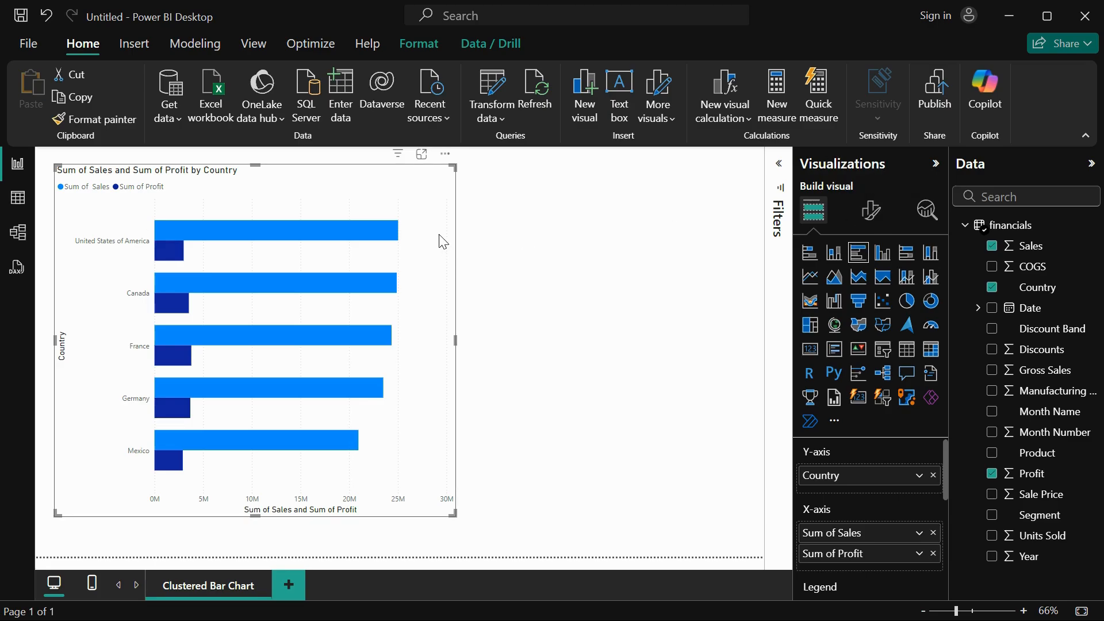
# Format the Y-axis values in a bold Segoe UI font, size 12, with the colour #094780.
pyautogui.click(869, 215)
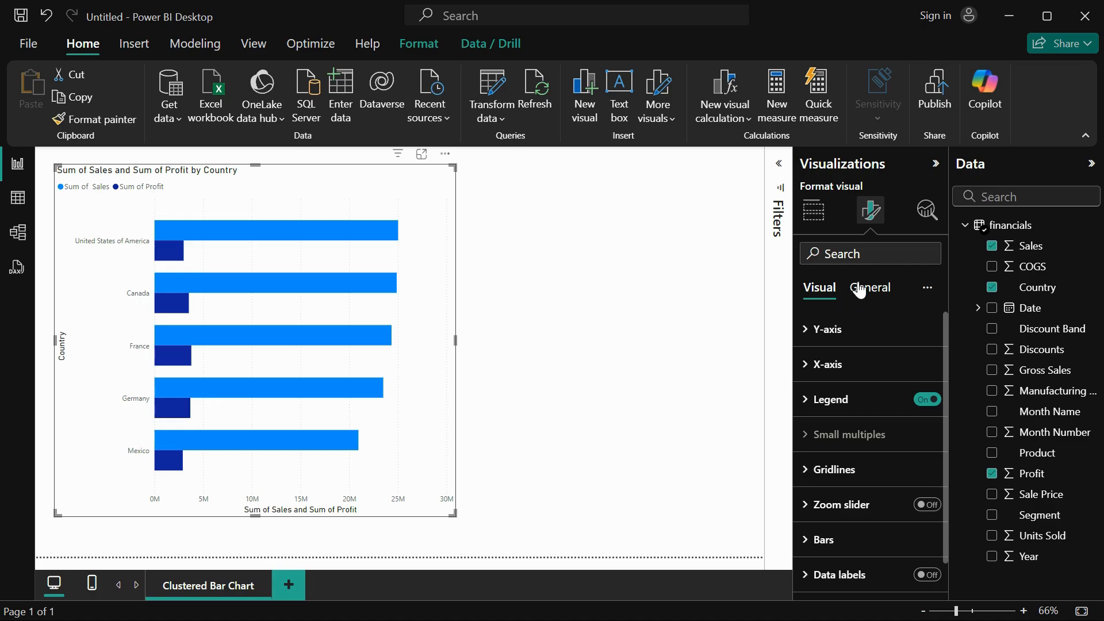
pyautogui.click(811, 332)
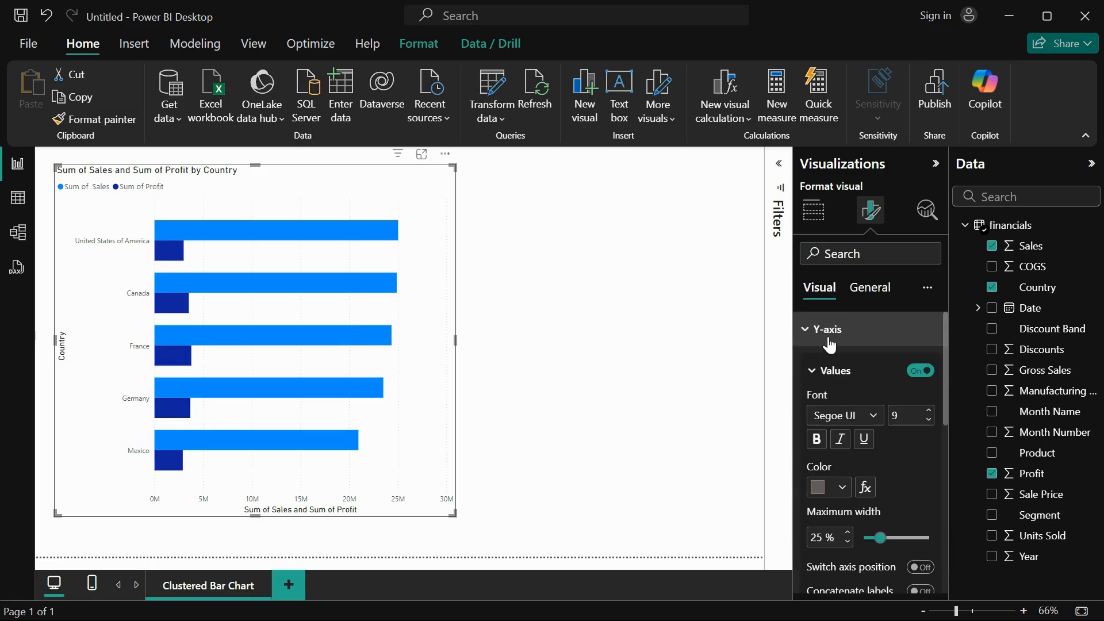
pyautogui.click(867, 419)
pyautogui.click(874, 329)
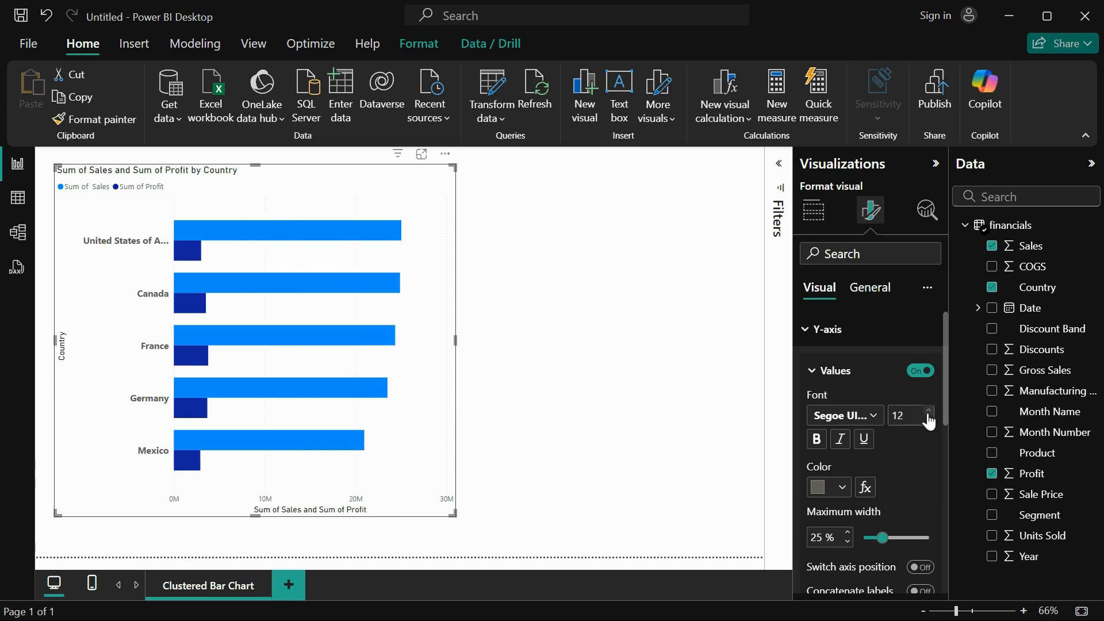
pyautogui.click(821, 440)
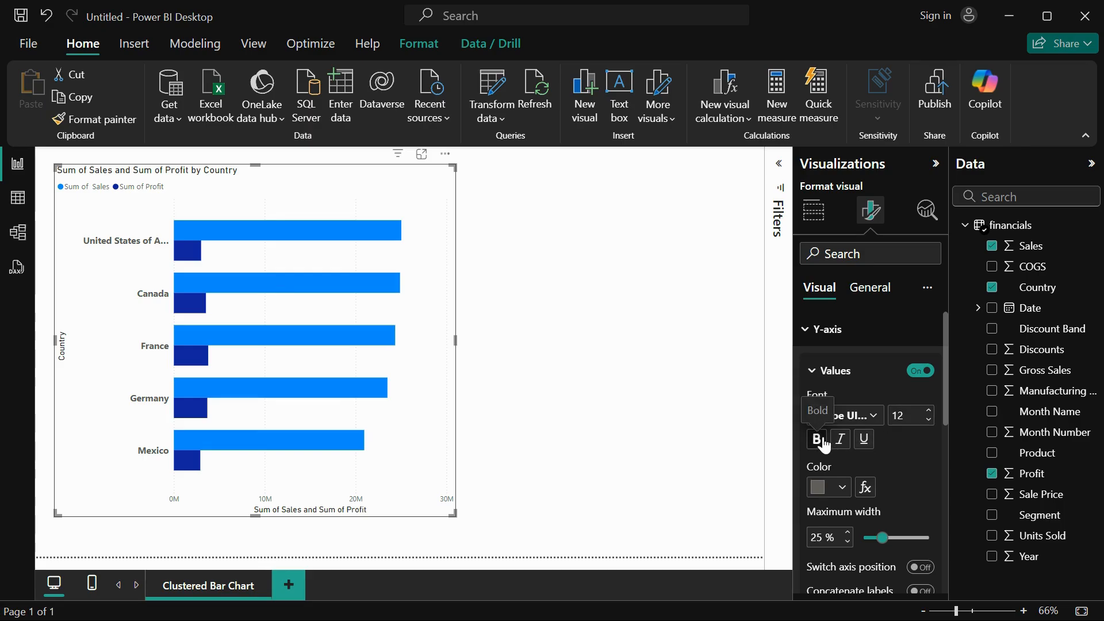
pyautogui.click(840, 489)
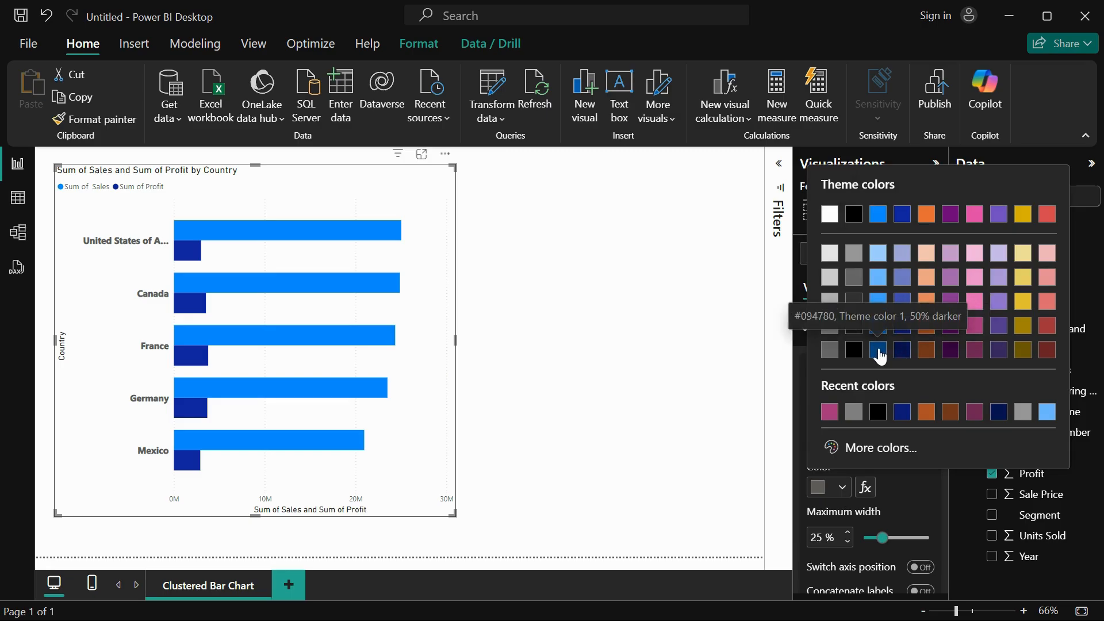
pyautogui.click(879, 349)
# Set the Y-axis values' maximum width to 28 %, and switch the axis position on and back off.
pyautogui.scroll(-3, 862, 497)
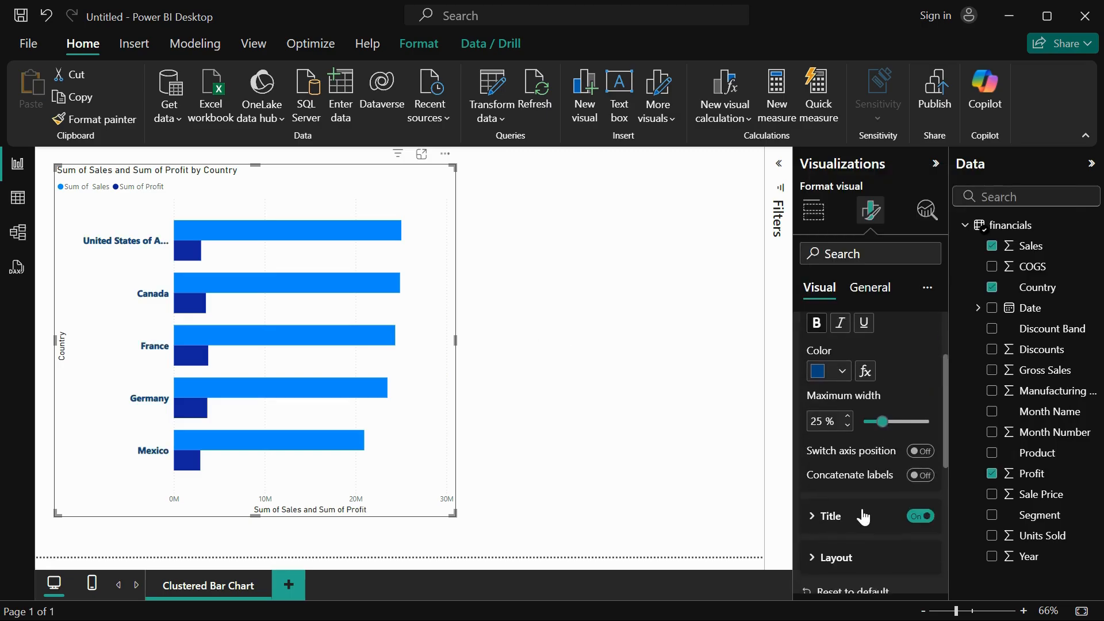
pyautogui.moveTo(885, 413)
pyautogui.mouseDown()
pyautogui.moveTo(903, 413)
pyautogui.moveTo(889, 415)
pyautogui.mouseUp()
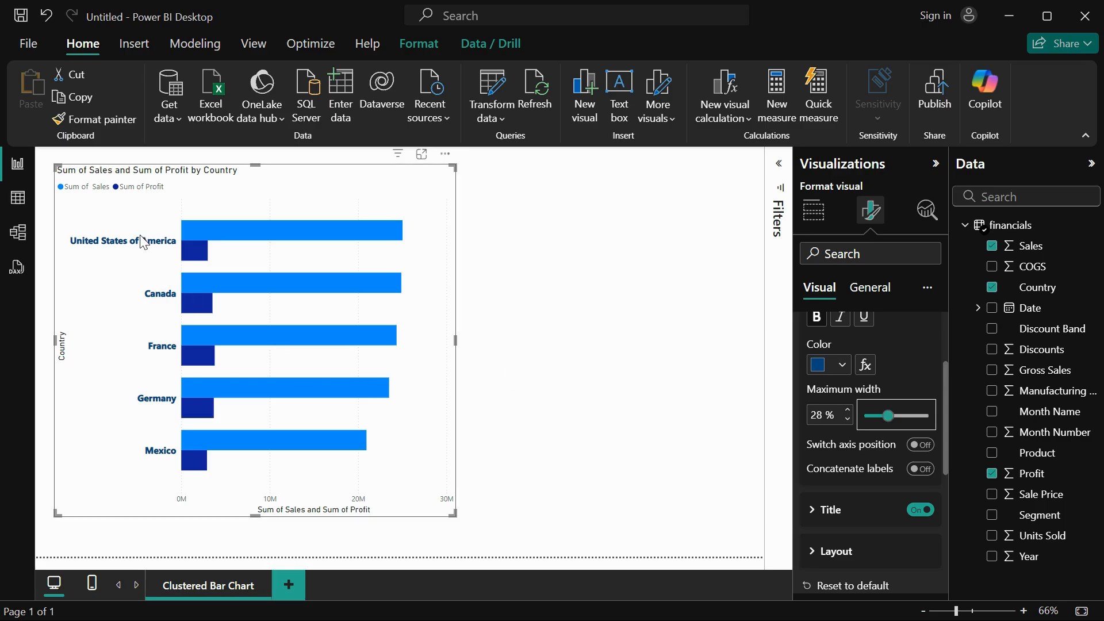
pyautogui.click(921, 446)
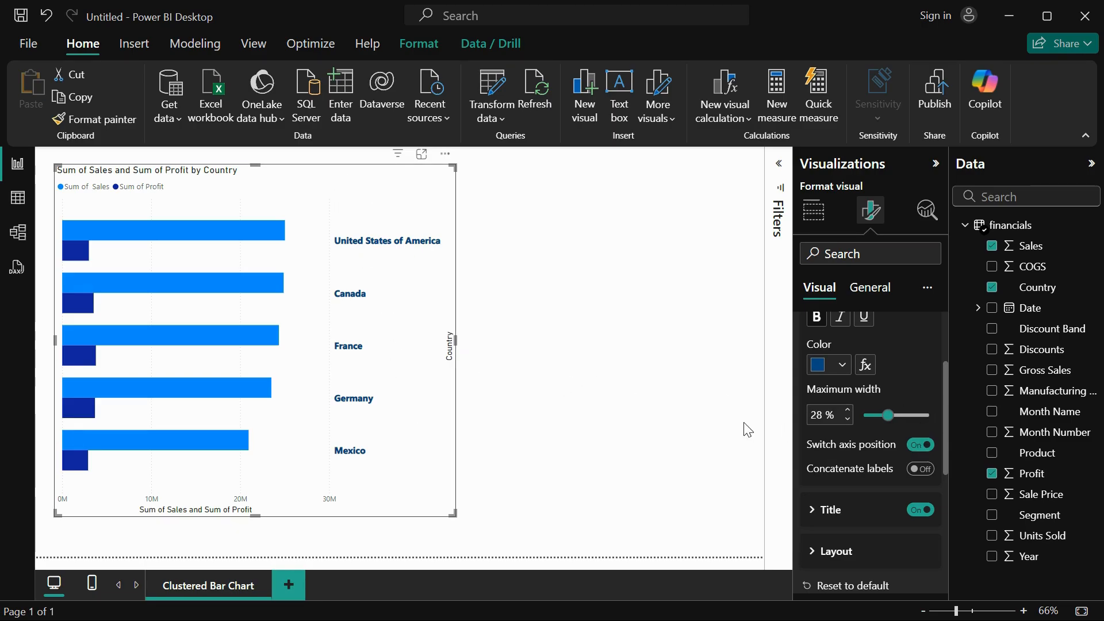
pyautogui.click(851, 435)
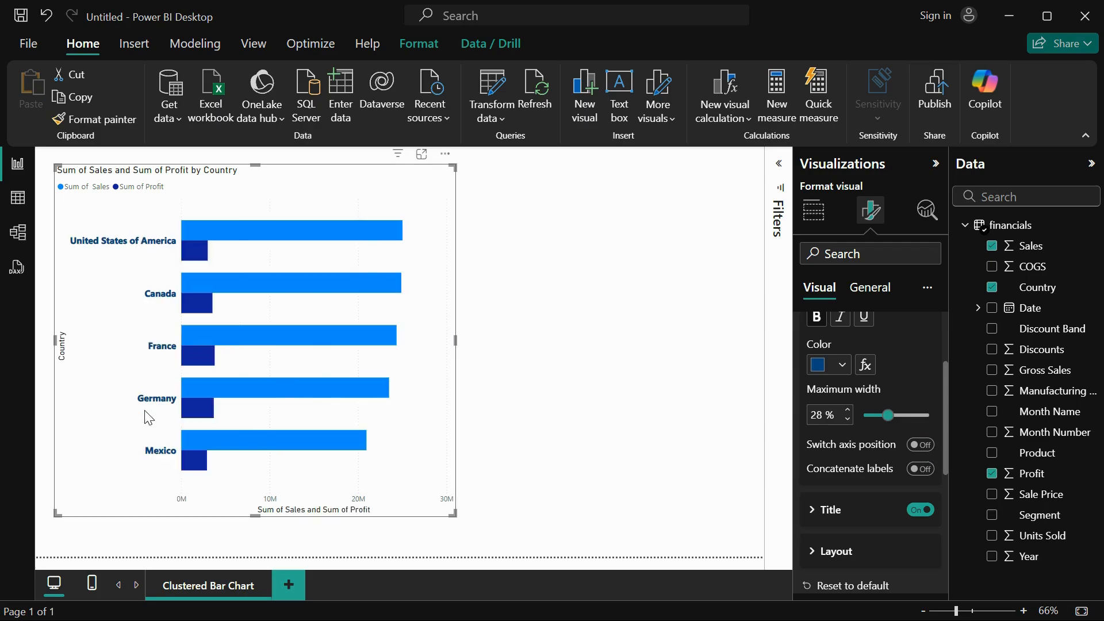
# Set the Y-axis title text to Countries.
pyautogui.click(822, 510)
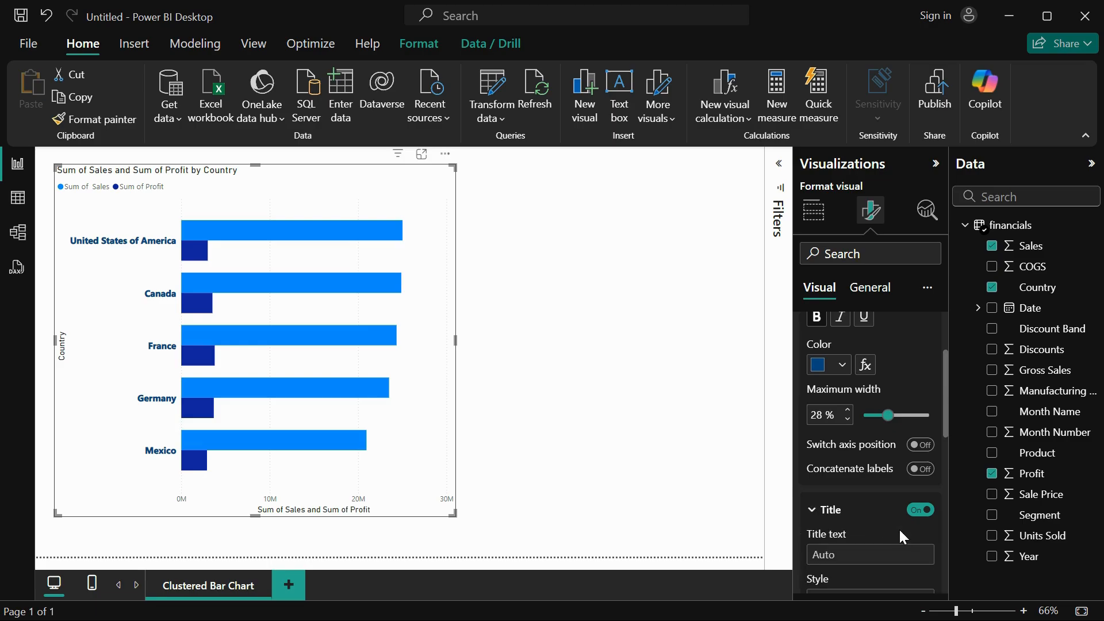
pyautogui.scroll(-2, 898, 536)
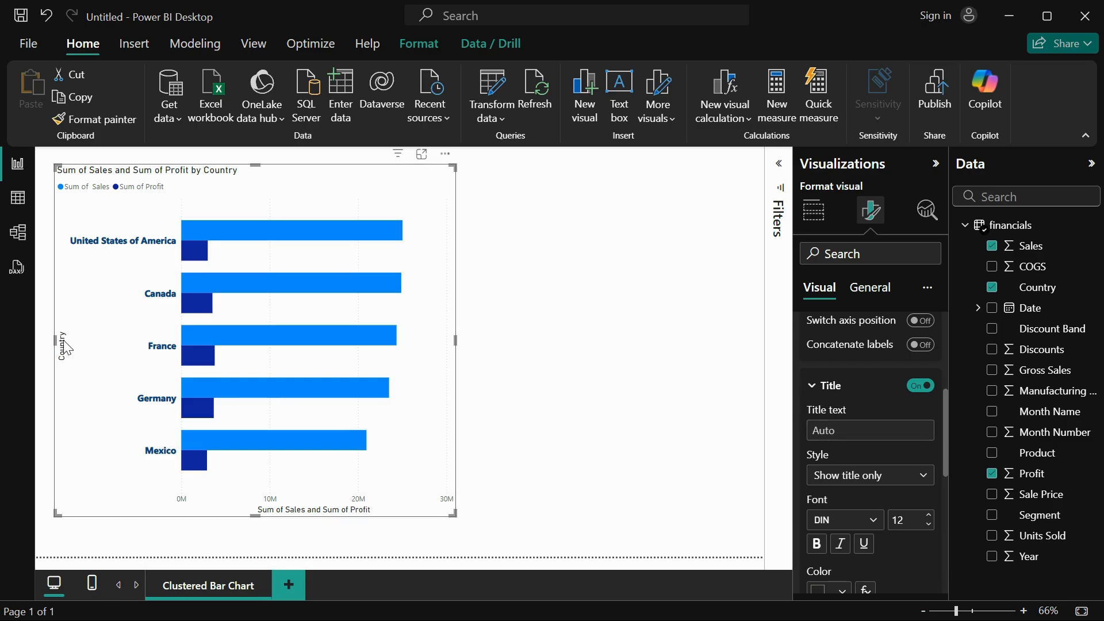
pyautogui.click(877, 429)
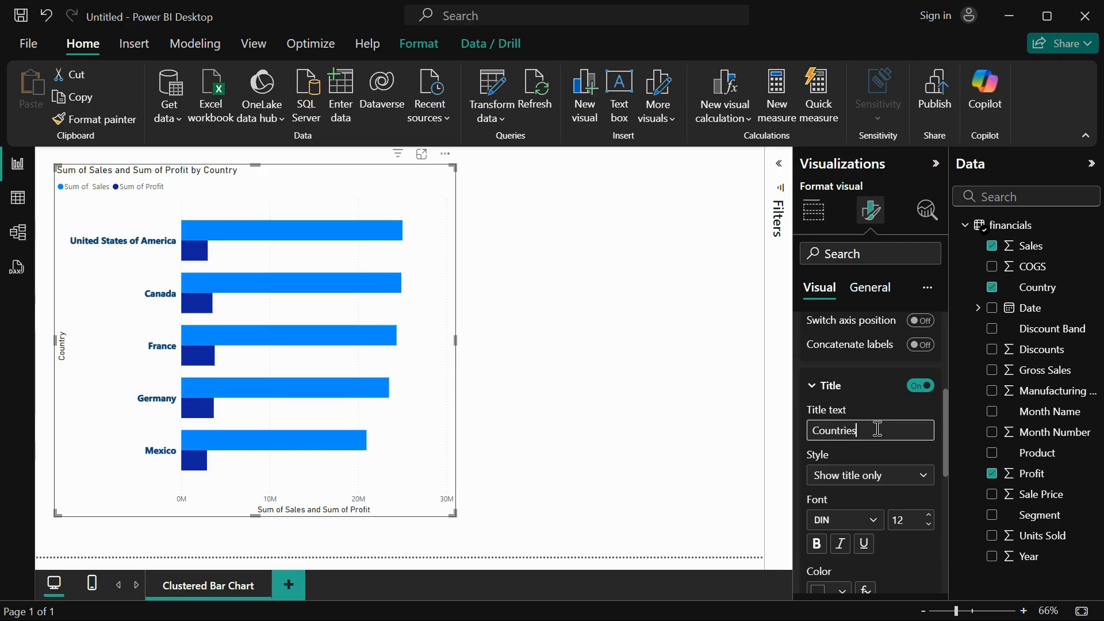
# Set the Y-axis title's font to Segoe UI Bold, size 17, keeping the title-only style.
pyautogui.click(881, 478)
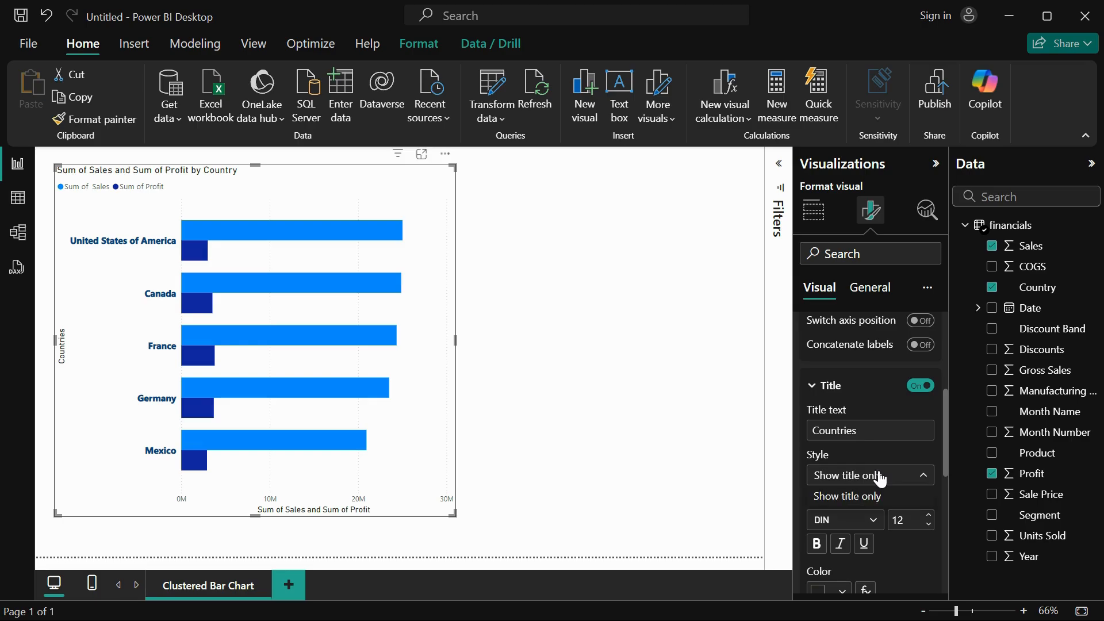
pyautogui.click(864, 521)
pyautogui.click(865, 520)
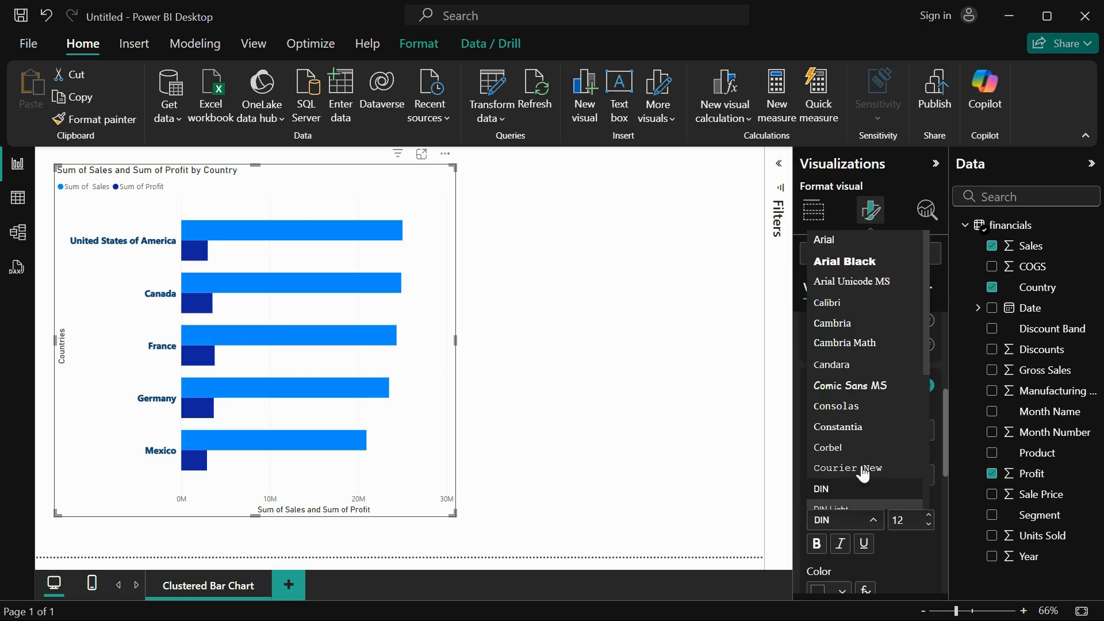
pyautogui.scroll(-5, 865, 403)
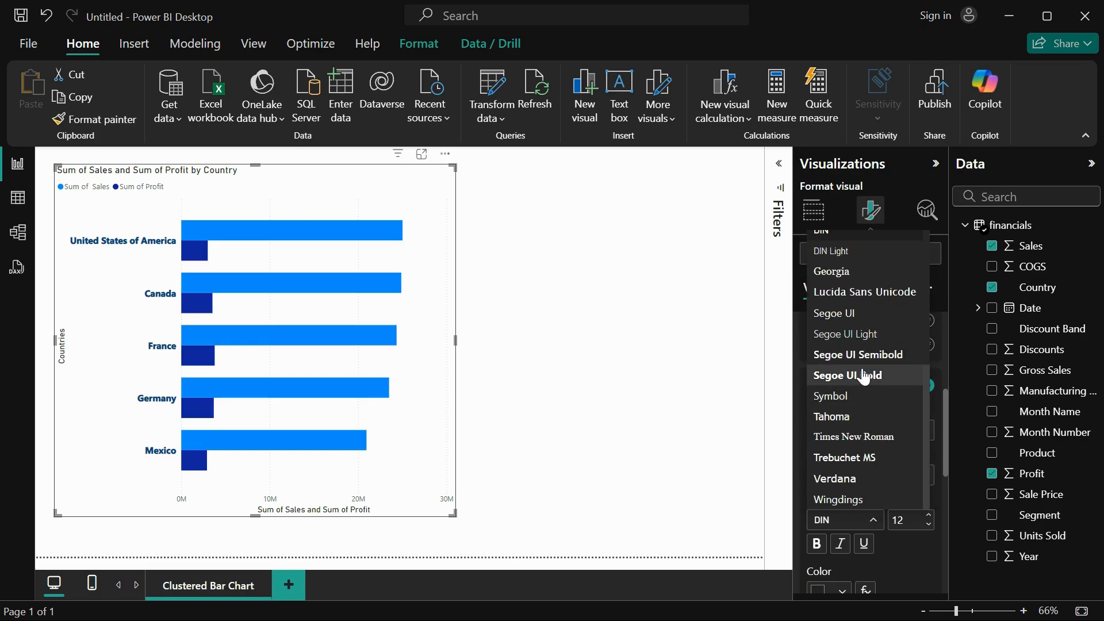
pyautogui.click(865, 375)
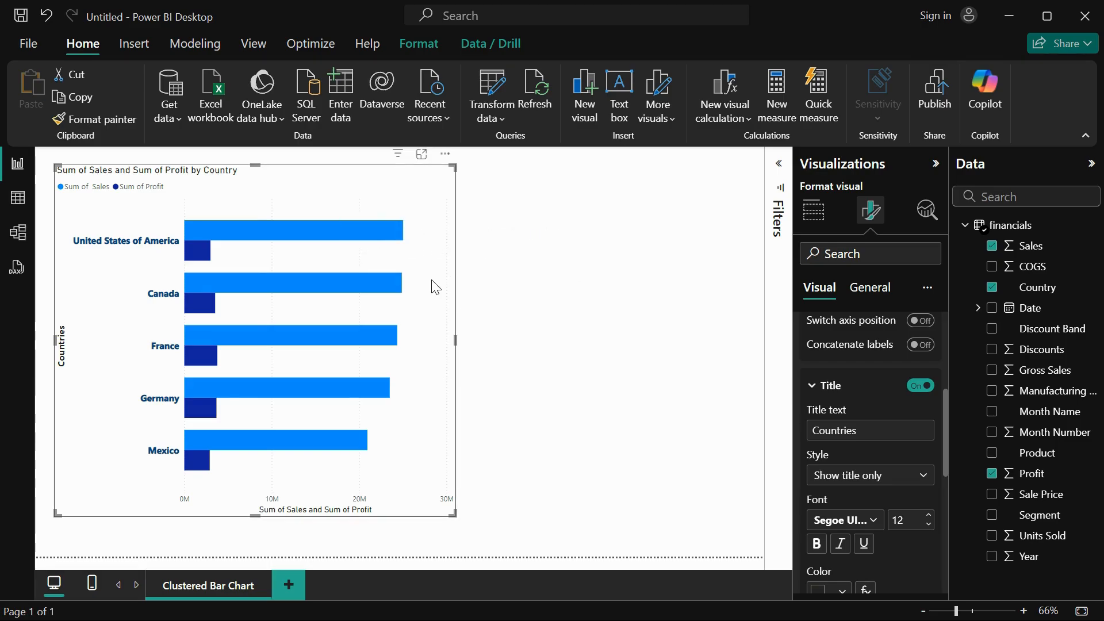
pyautogui.click(929, 517)
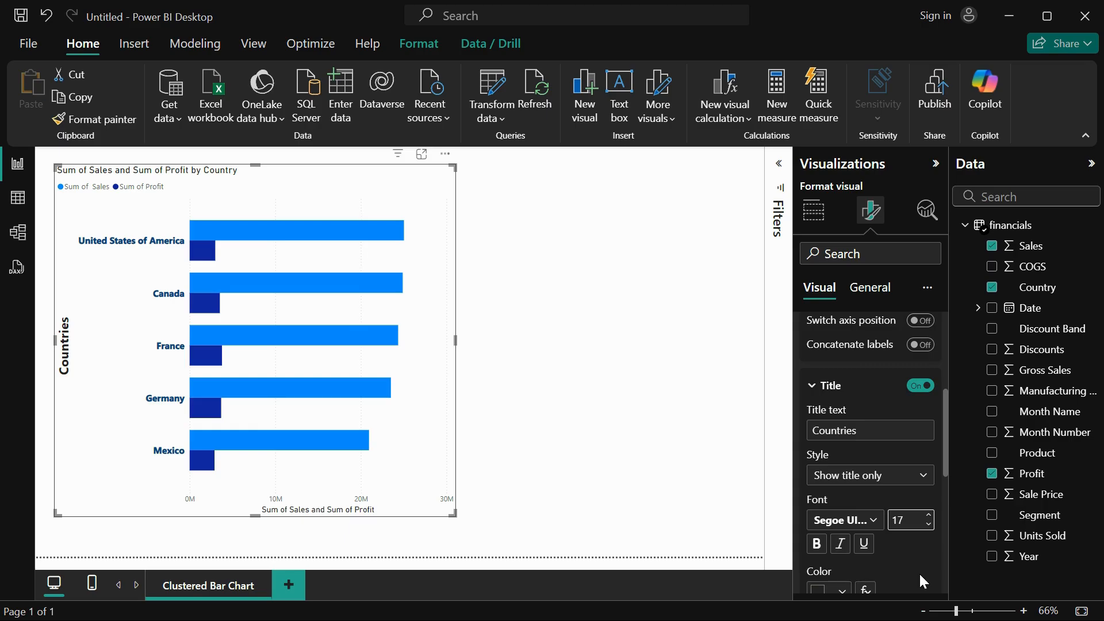
# Colour the Y-axis title in the very dark navy blue from the recent colors.
pyautogui.scroll(-2, 919, 571)
pyautogui.click(834, 495)
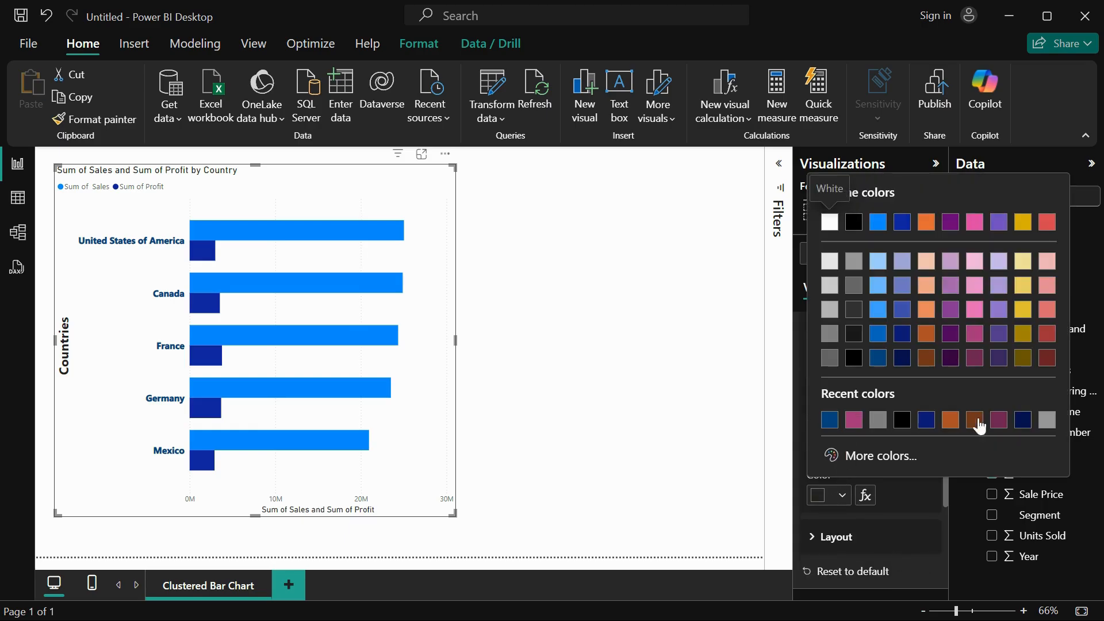
pyautogui.click(1023, 420)
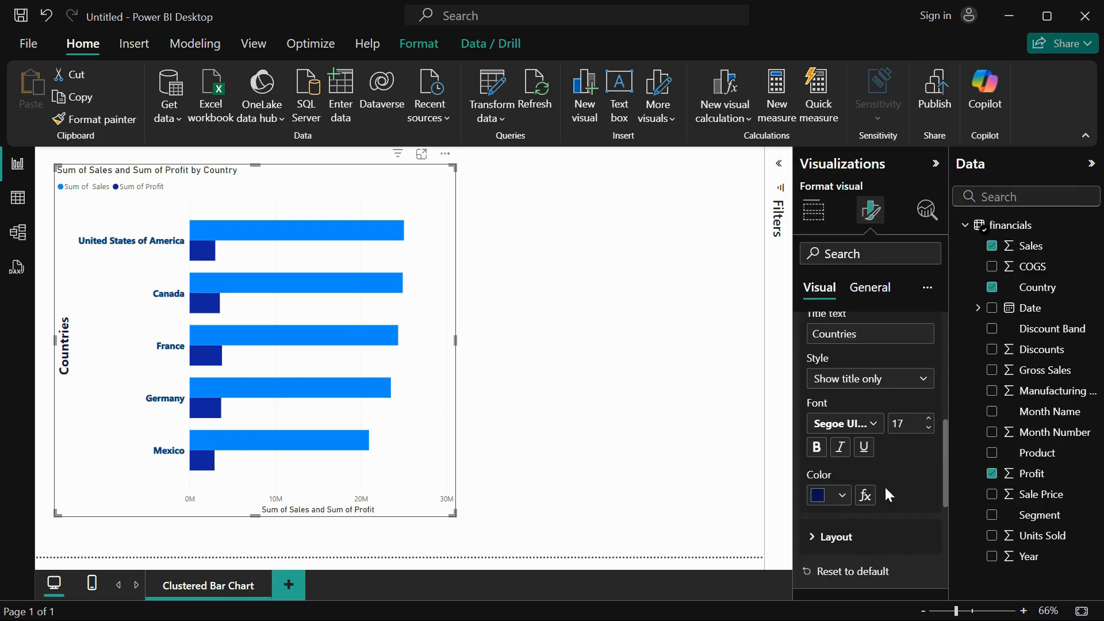
# Try a Y-axis minimum category height of 180 px, look through the enlarged bars, and lower the height to 52 px.
pyautogui.scroll(-2, 888, 509)
pyautogui.click(828, 384)
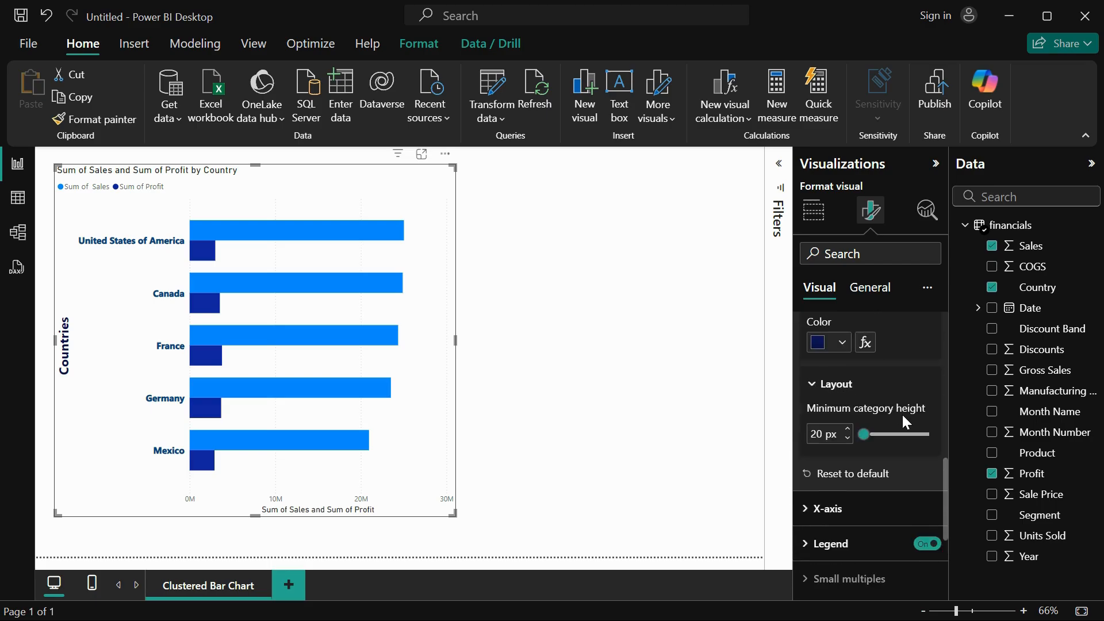
pyautogui.moveTo(863, 433); pyautogui.dragTo(928, 441)
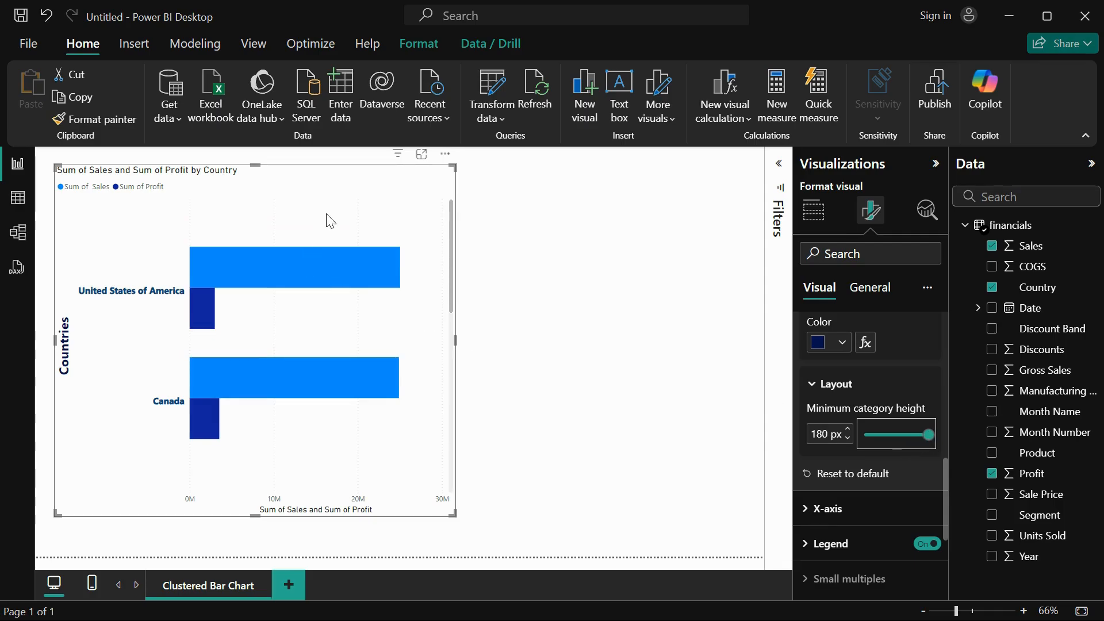
pyautogui.scroll(-1, 256, 353)
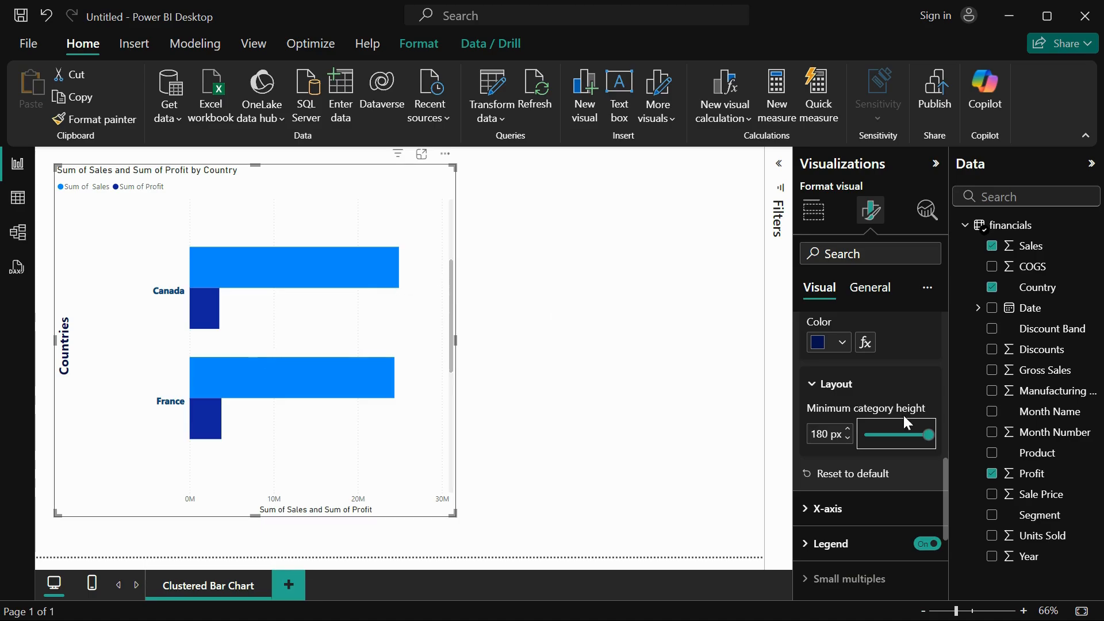
pyautogui.moveTo(927, 432); pyautogui.dragTo(877, 435)
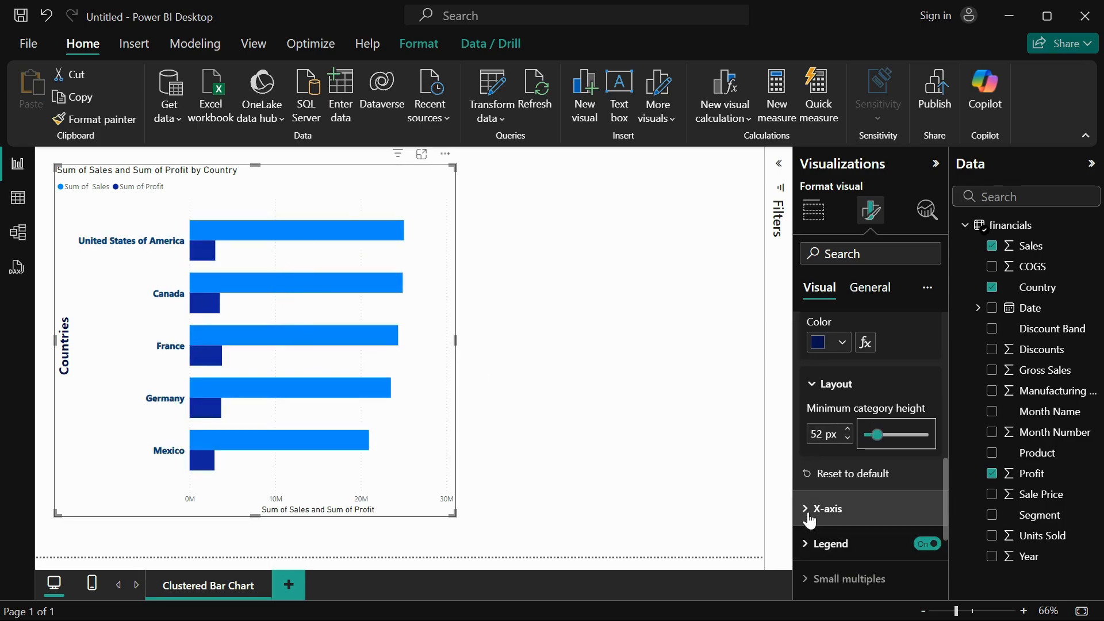
# Reset the Y-axis formatting to default and set the Y-axis title's font to Segoe UI Bold, size 16.
pyautogui.click(840, 474)
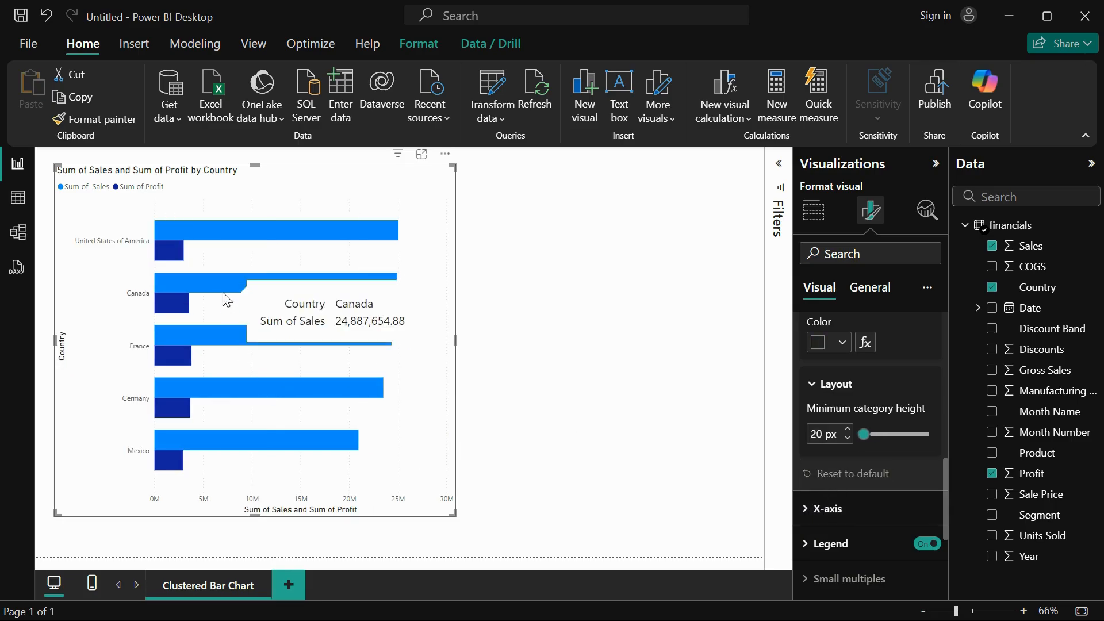
pyautogui.scroll(3, 894, 405)
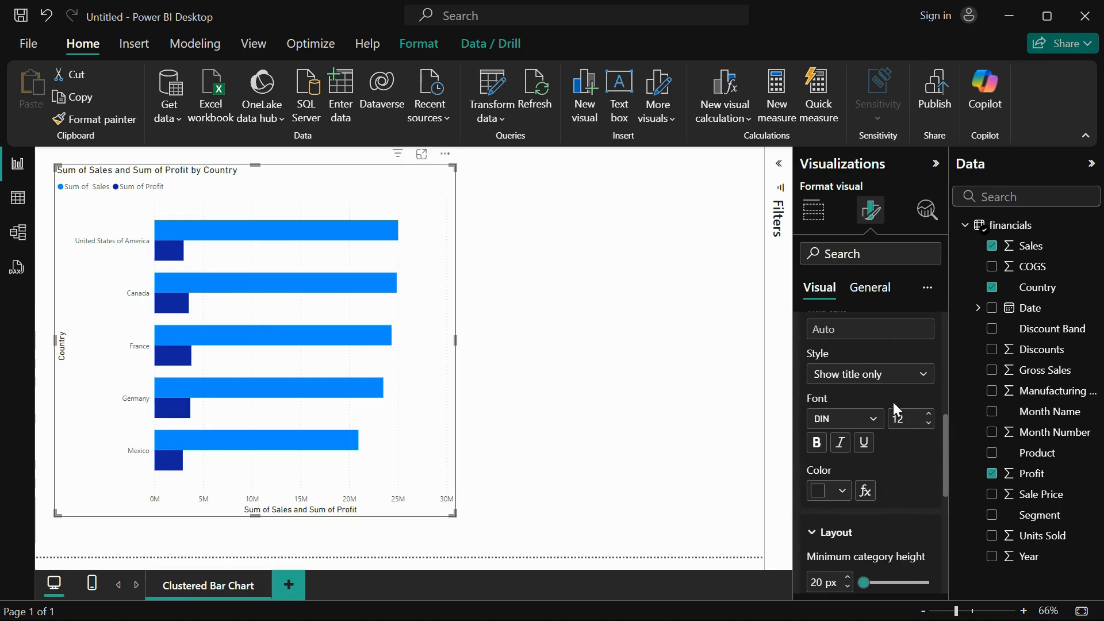
pyautogui.click(869, 420)
pyautogui.scroll(-3, 880, 345)
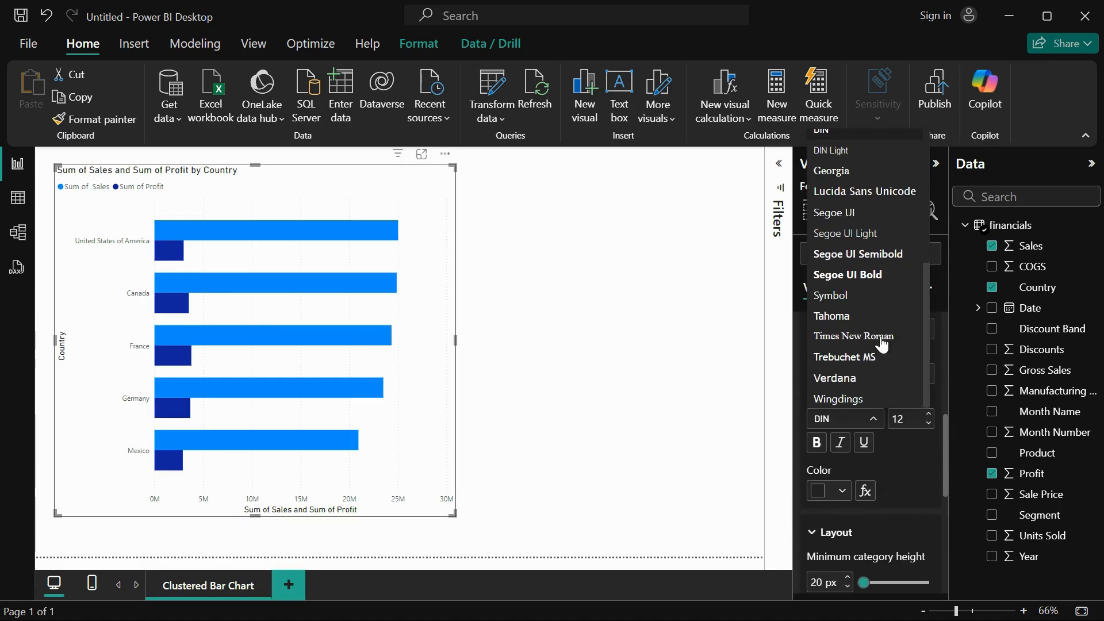
pyautogui.click(879, 274)
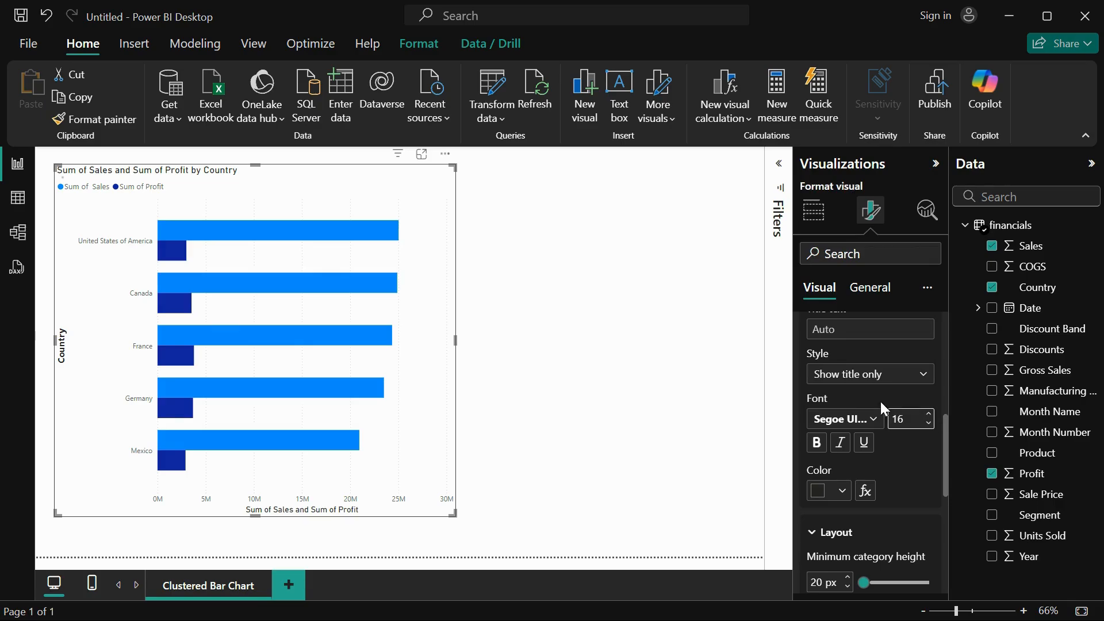
pyautogui.scroll(3, 880, 399)
pyautogui.scroll(-5, 879, 399)
pyautogui.scroll(-2, 883, 401)
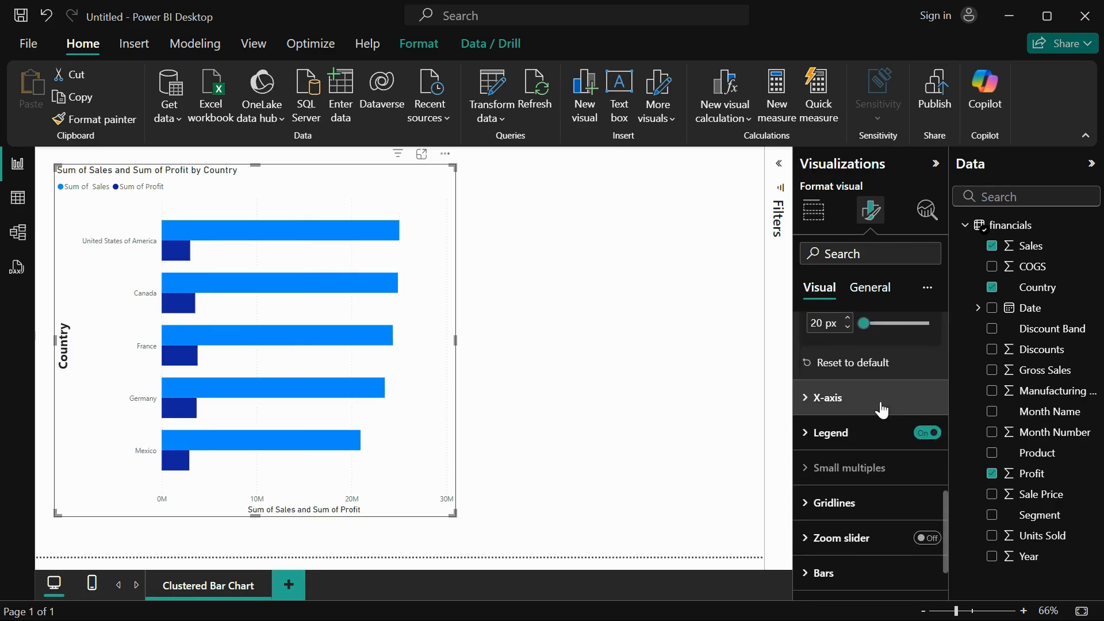
# Try an X-axis range with minimum and maximum of 0, and restore the automatic range.
pyautogui.click(838, 399)
pyautogui.scroll(-2, 858, 464)
pyautogui.scroll(-1, 857, 460)
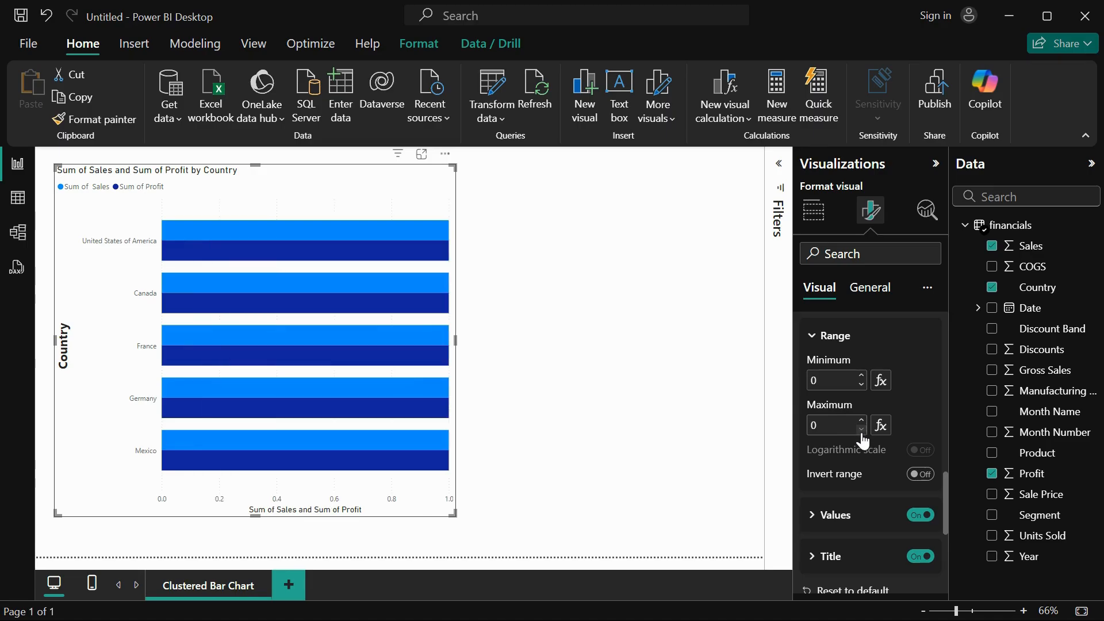
pyautogui.press('BackSpace')
pyautogui.scroll(-2, 851, 517)
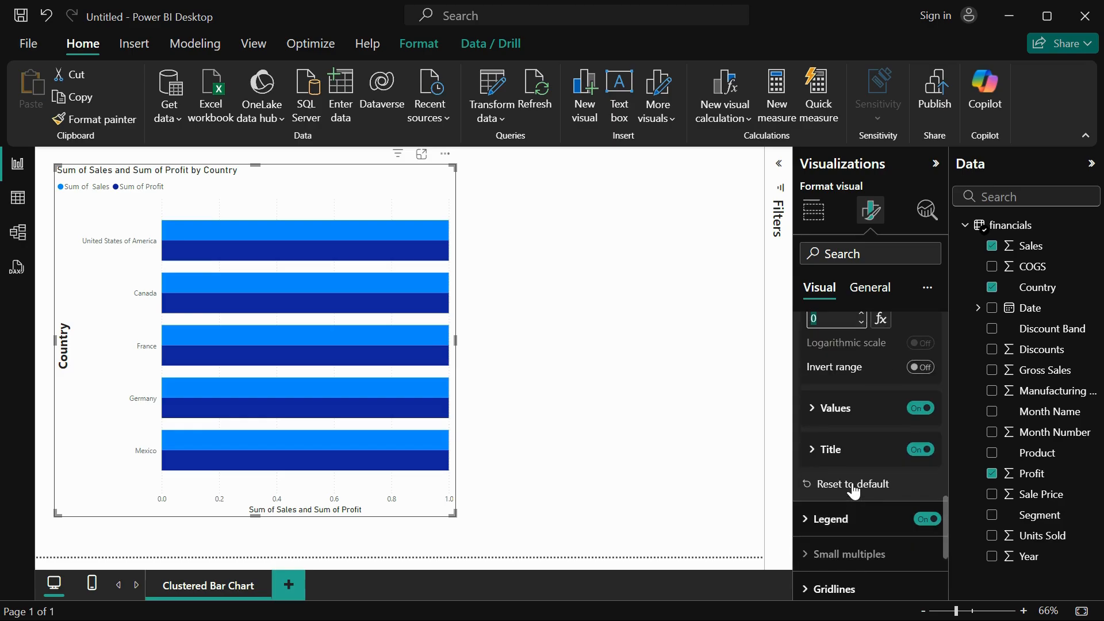
pyautogui.scroll(2, 831, 411)
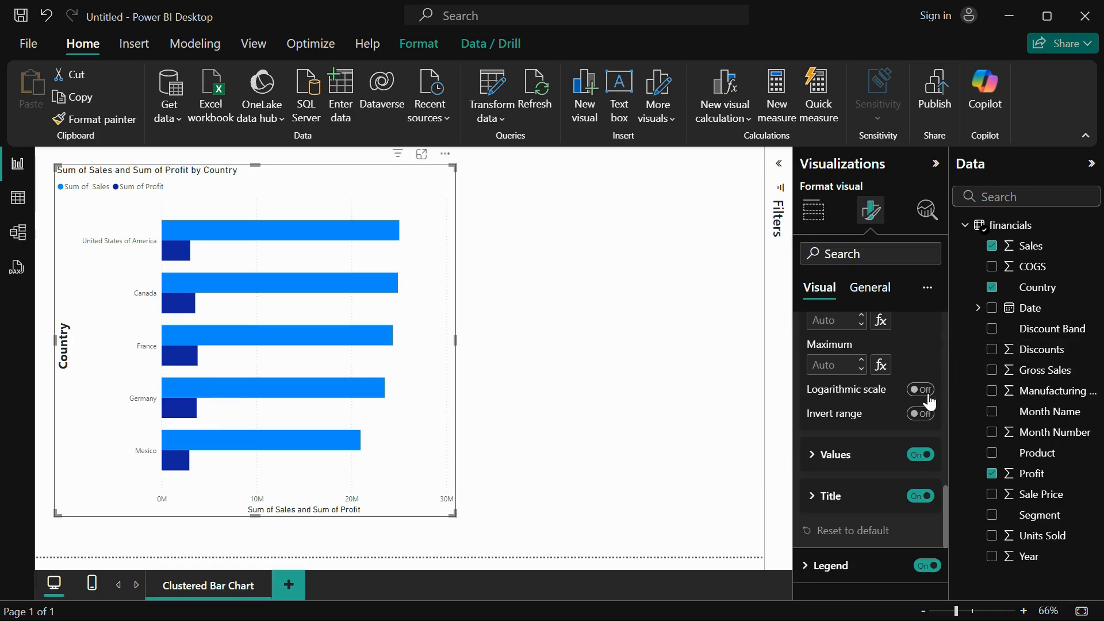
# Switch the X-axis logarithmic scale on and back off, and do the same with the inverted range.
pyautogui.click(923, 391)
pyautogui.click(928, 395)
pyautogui.click(925, 416)
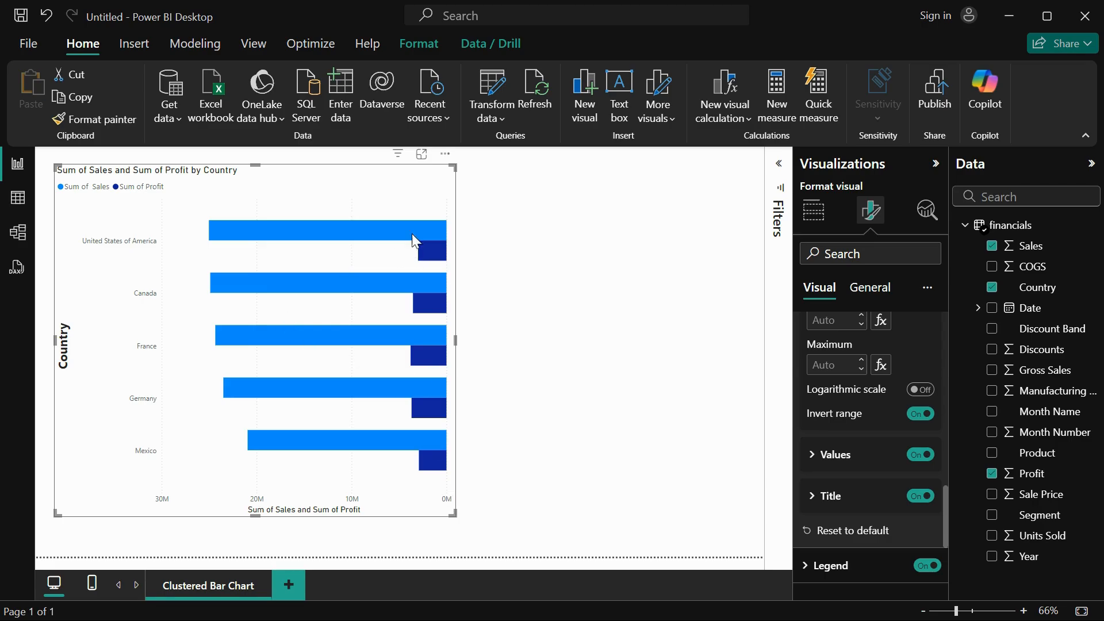
pyautogui.click(918, 415)
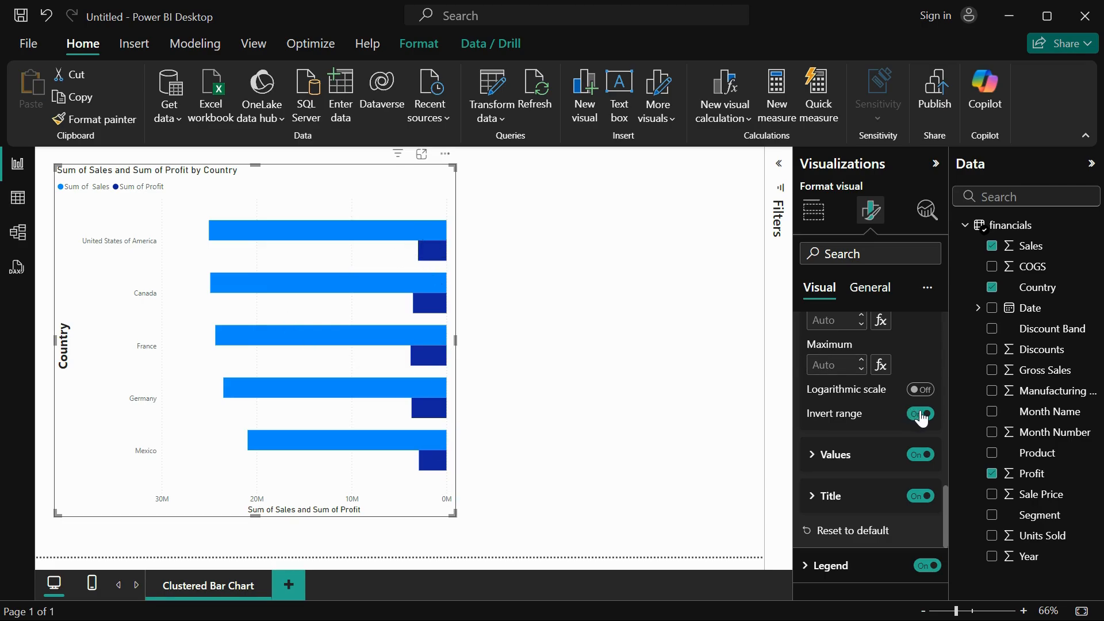
# Set the X-axis values' font to Segoe UI Bold, size 15.
pyautogui.click(826, 454)
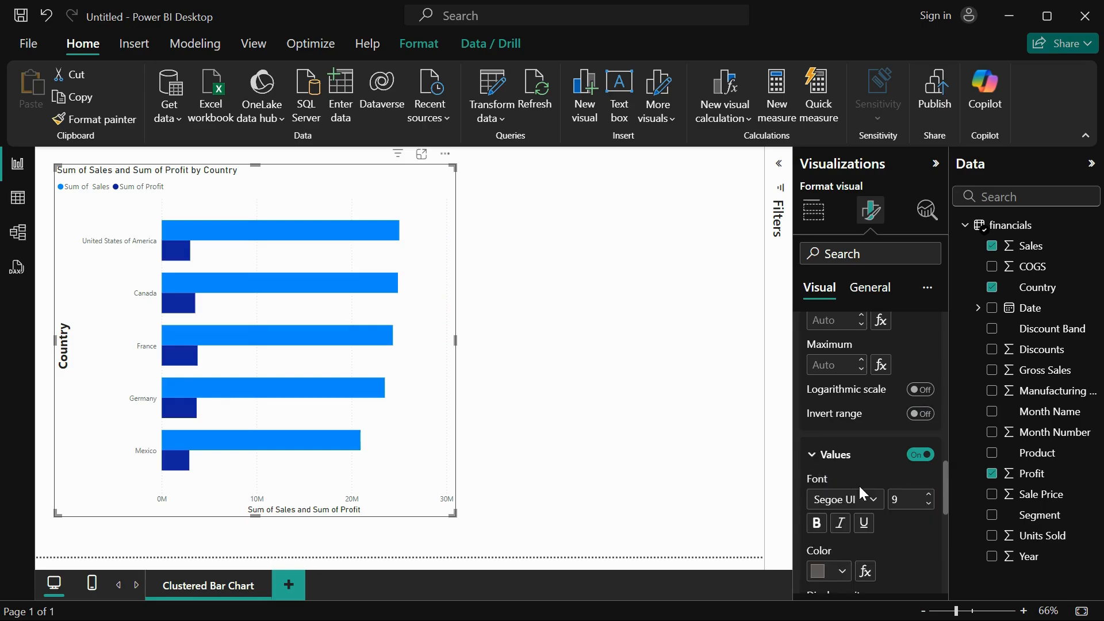
pyautogui.scroll(-2, 858, 484)
pyautogui.click(869, 424)
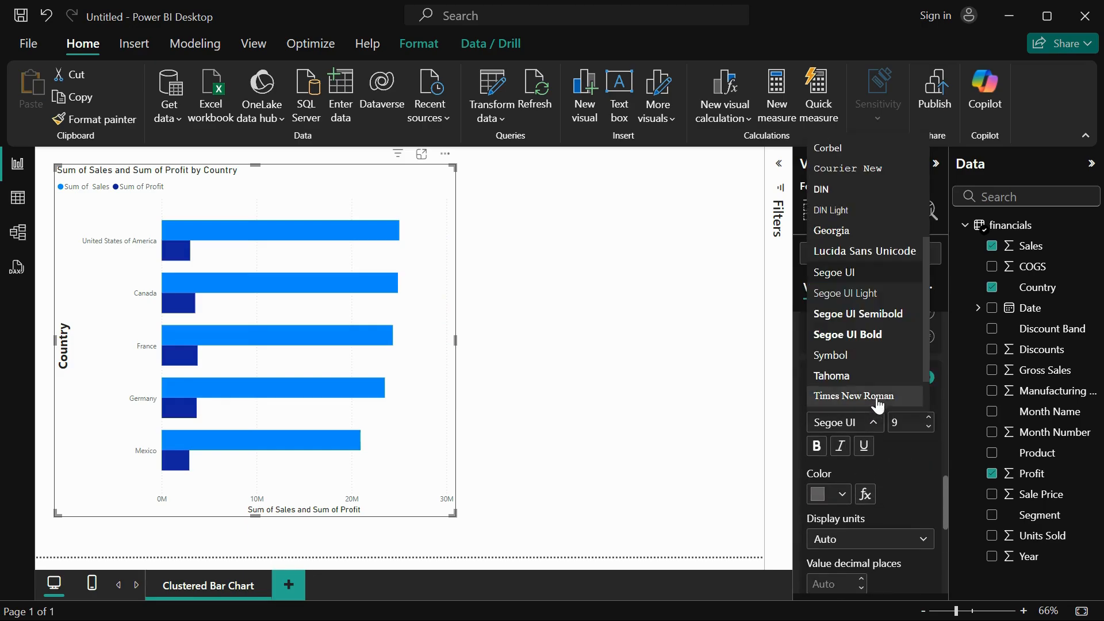
pyautogui.click(874, 340)
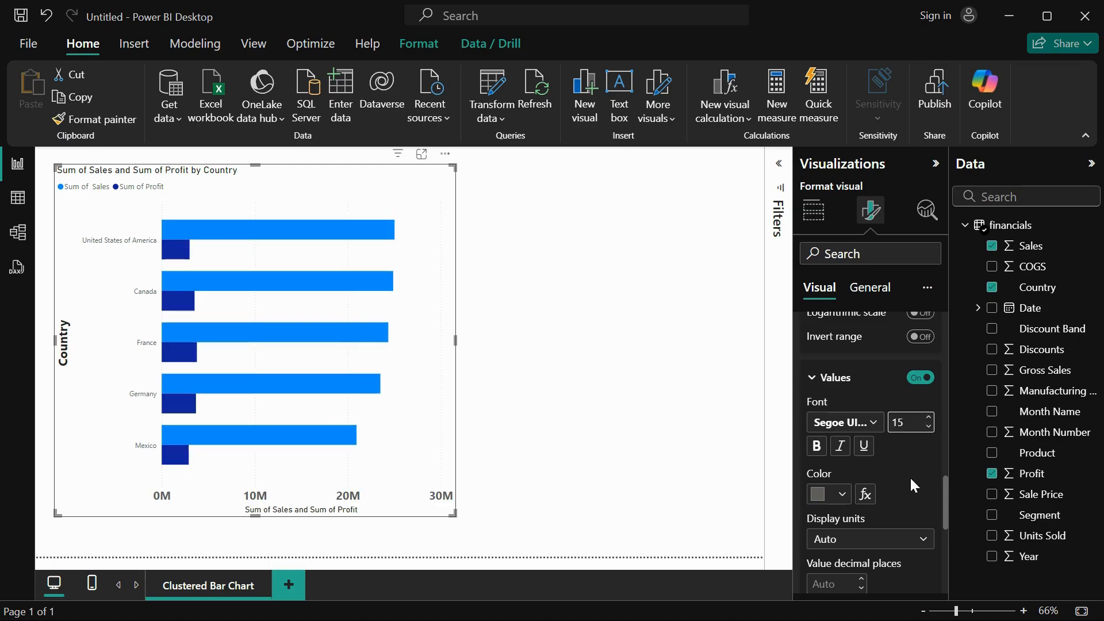
# Try Thousands and None as the X-axis display units, return them to Auto, and set the value decimal places to 0.
pyautogui.scroll(-3, 910, 476)
pyautogui.click(891, 409)
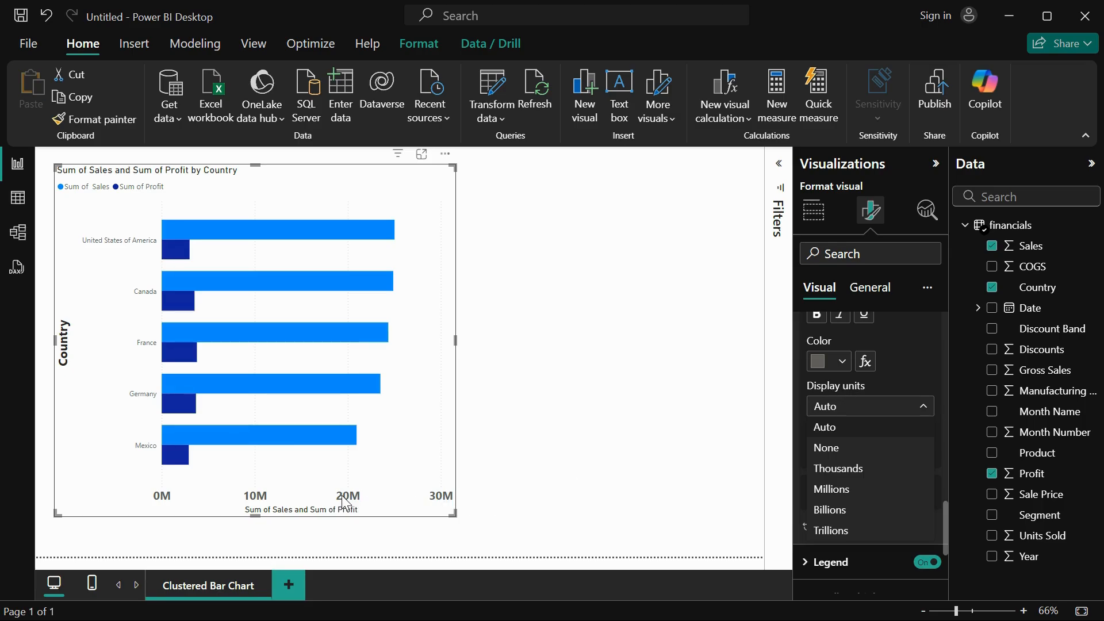
pyautogui.click(848, 475)
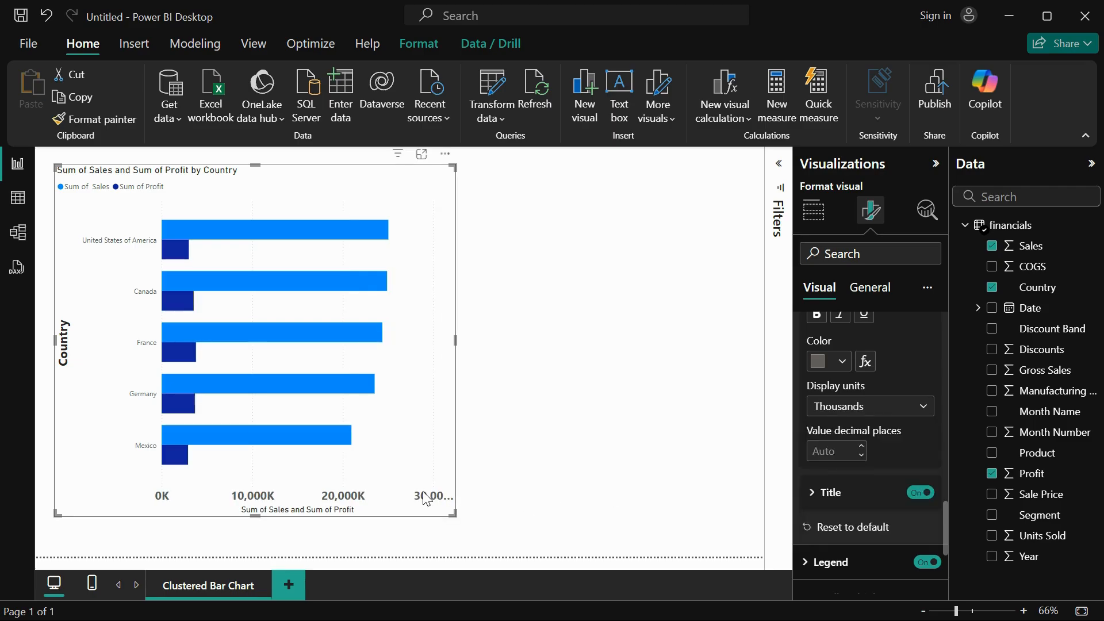
pyautogui.click(895, 417)
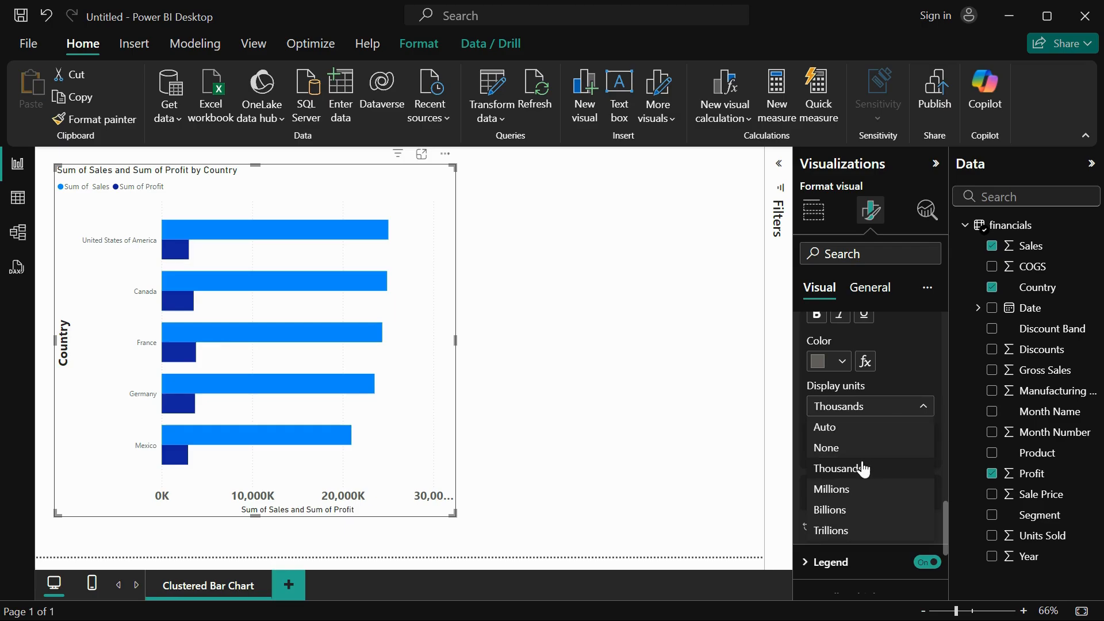
pyautogui.click(857, 430)
pyautogui.click(872, 412)
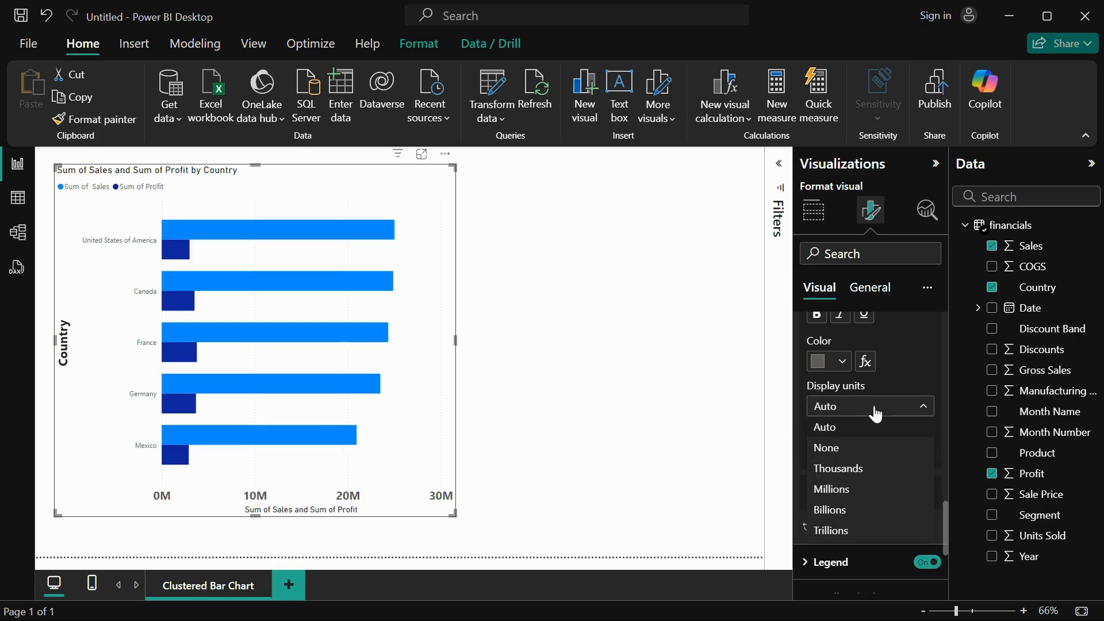
pyautogui.click(865, 452)
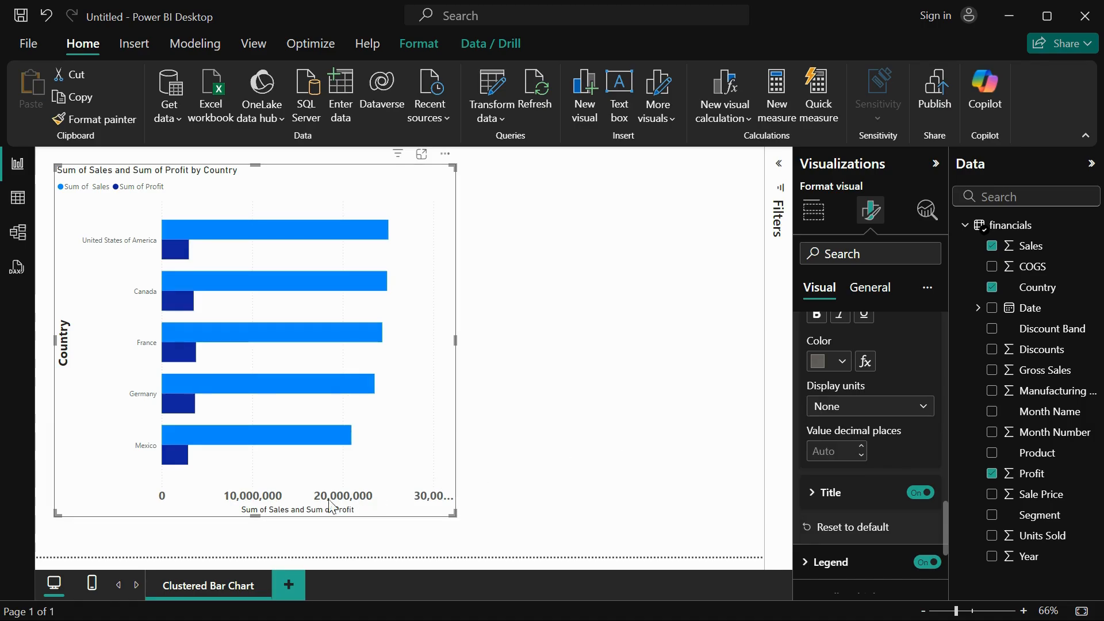
pyautogui.click(871, 415)
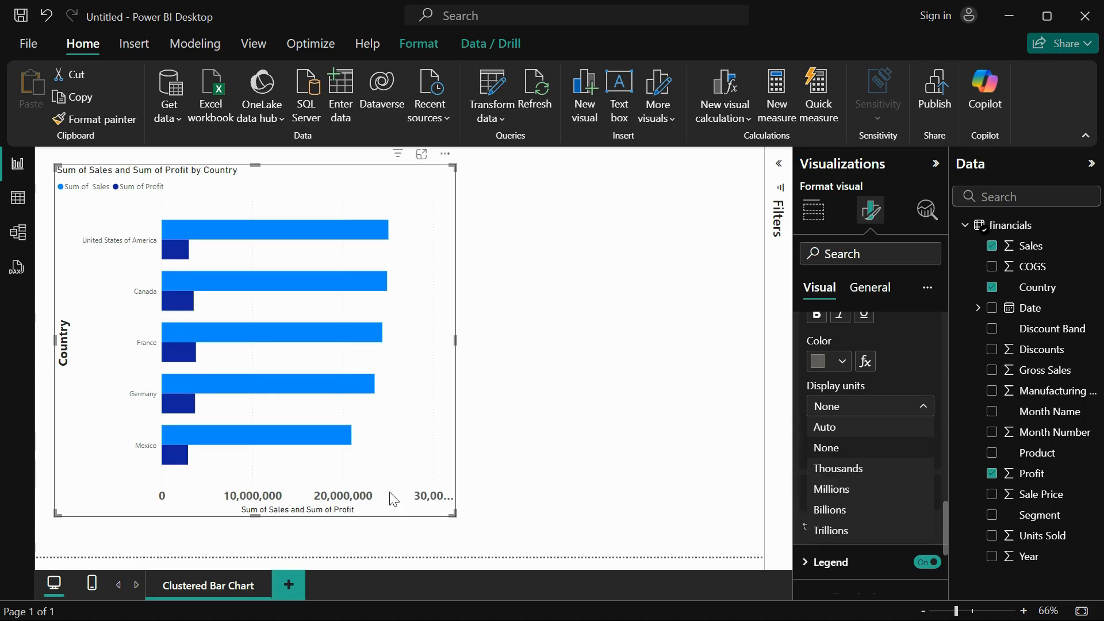
pyautogui.click(827, 428)
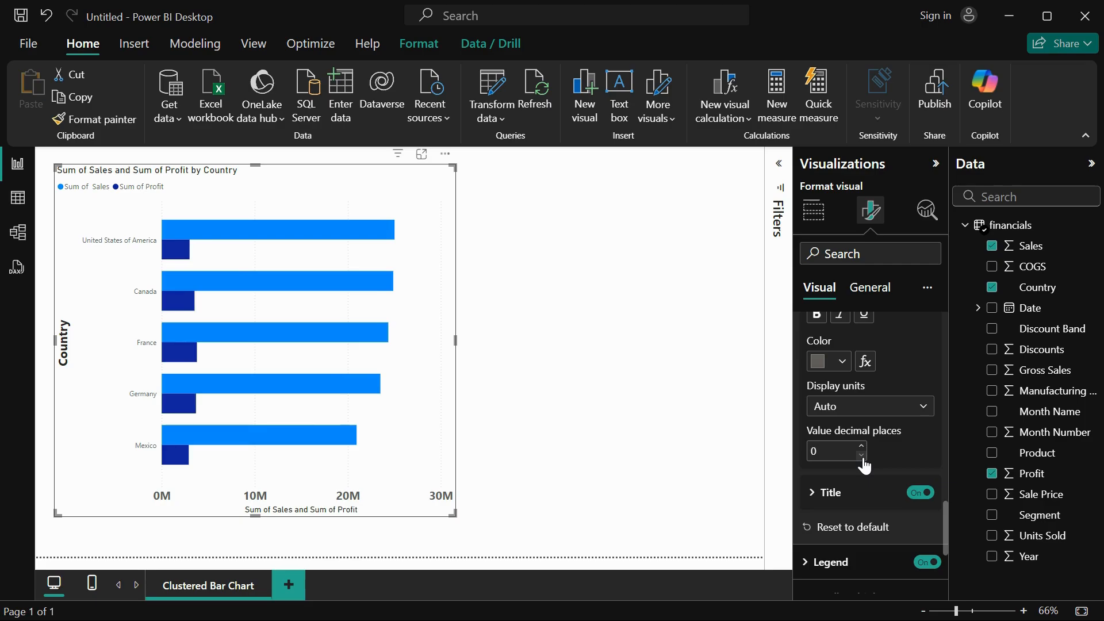
# Set the X-axis title text to Sales and Profit.
pyautogui.click(862, 493)
pyautogui.scroll(-3, 867, 547)
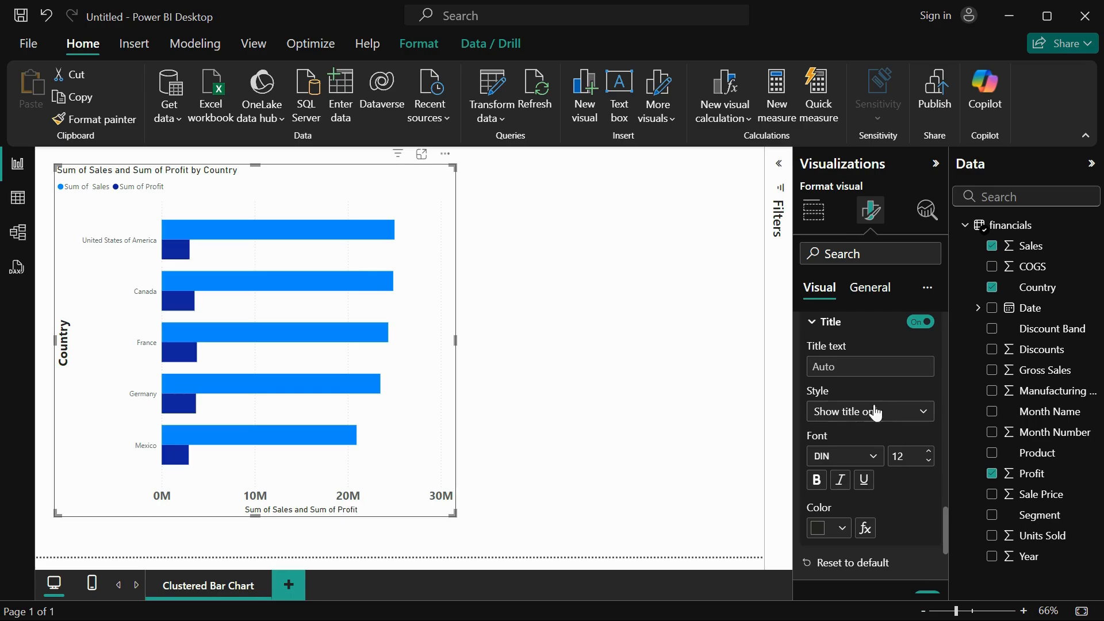
pyautogui.click(835, 366)
pyautogui.write('Sale')
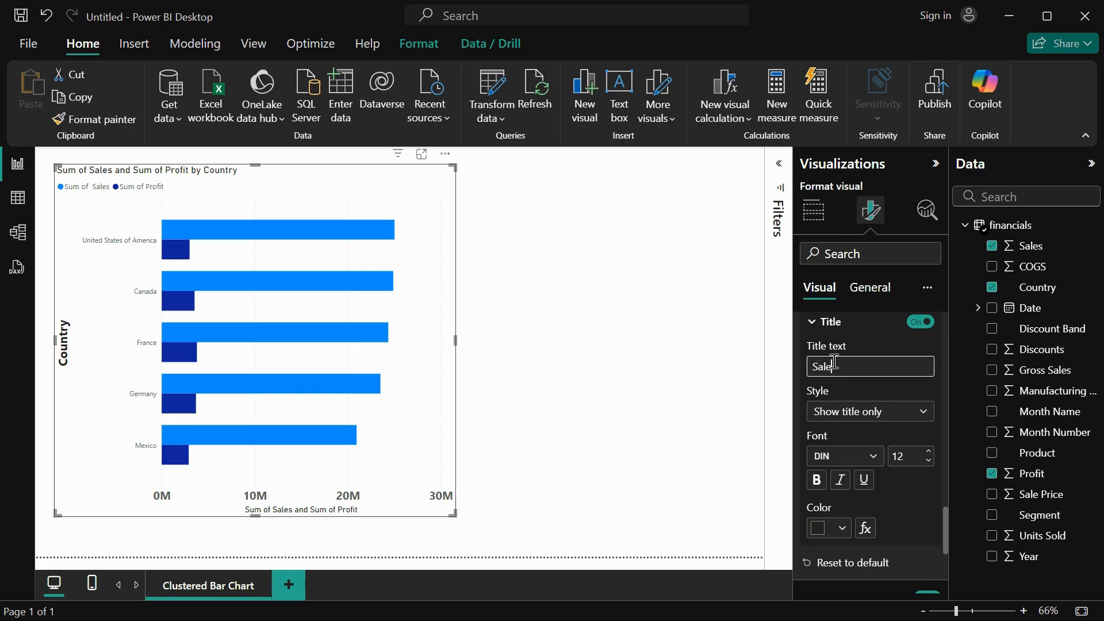
pyautogui.write('s and Profit')
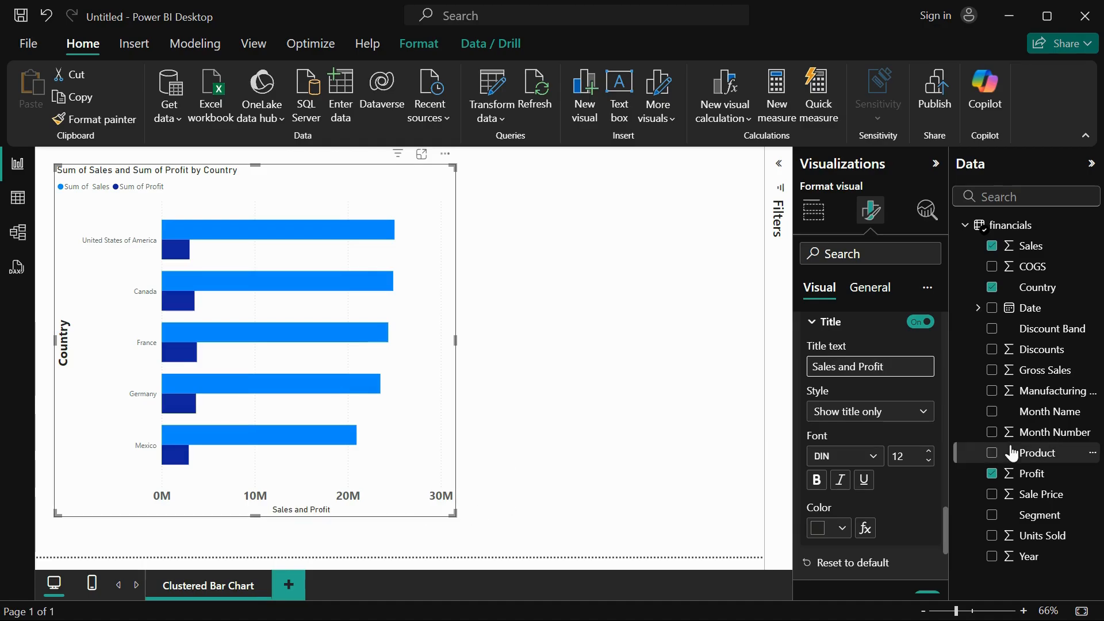
# Change the X-axis title's font to Segoe UI Bold, keeping the size and the title-only style.
pyautogui.click(859, 456)
pyautogui.scroll(-5, 879, 412)
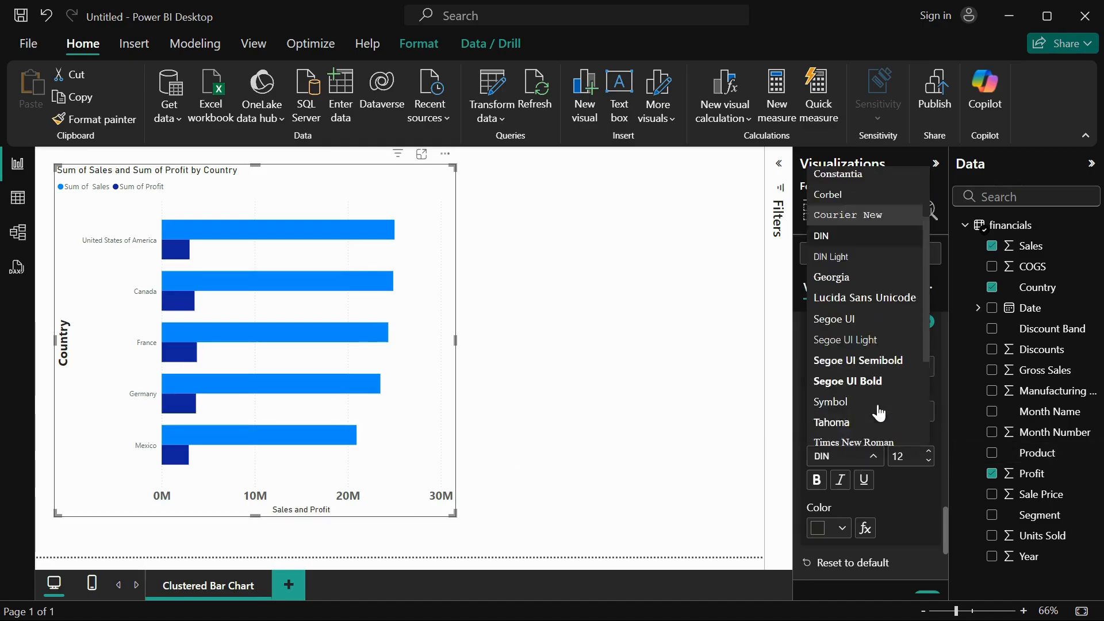
pyautogui.click(879, 314)
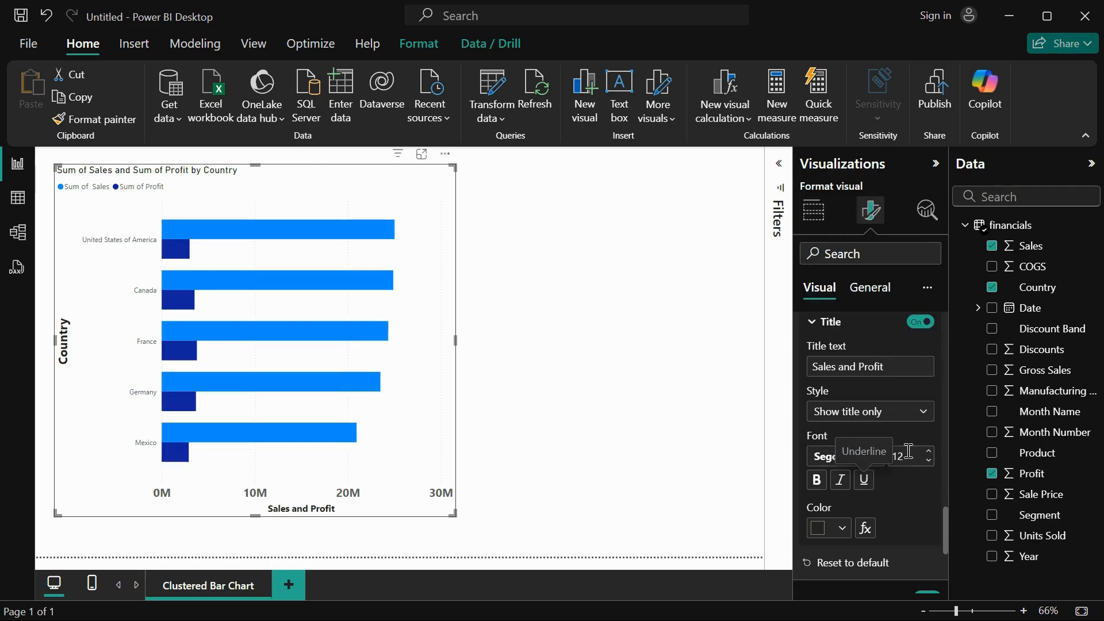
pyautogui.scroll(-2, 898, 502)
pyautogui.scroll(-1, 906, 511)
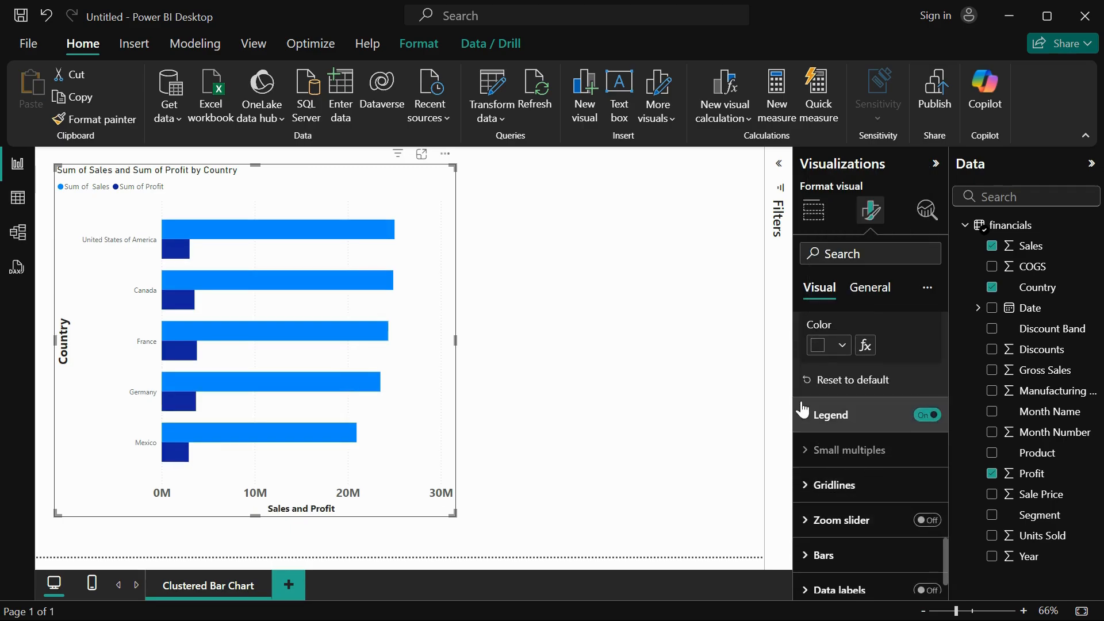
pyautogui.scroll(2, 858, 368)
pyautogui.scroll(1, 858, 373)
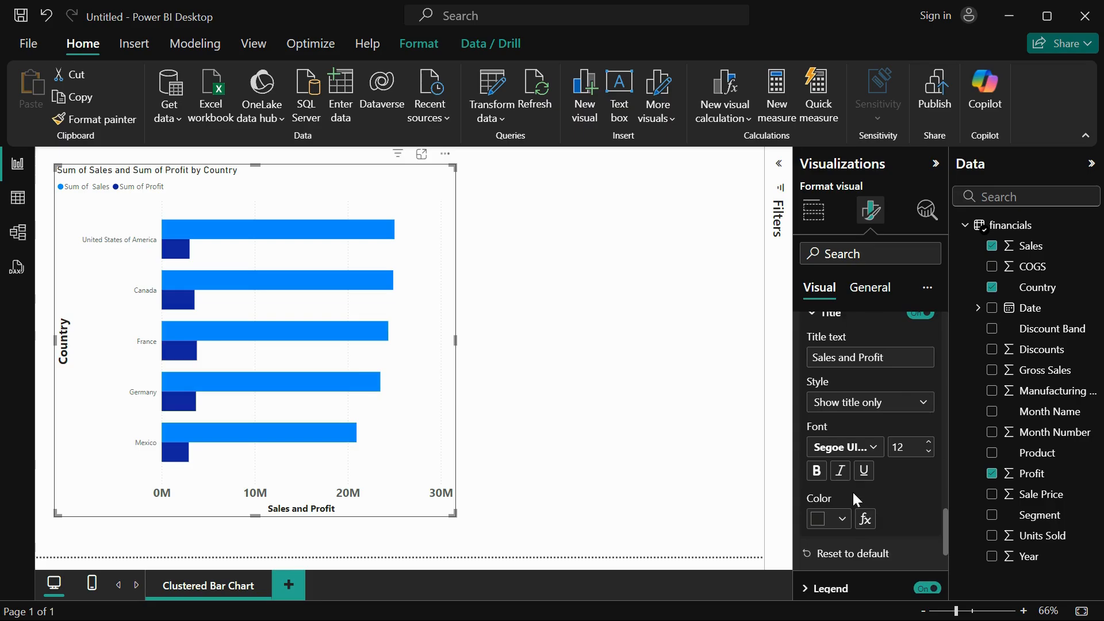
# Expand the legend settings and switch the chart's legend off and back on.
pyautogui.scroll(-3, 852, 490)
pyautogui.click(895, 403)
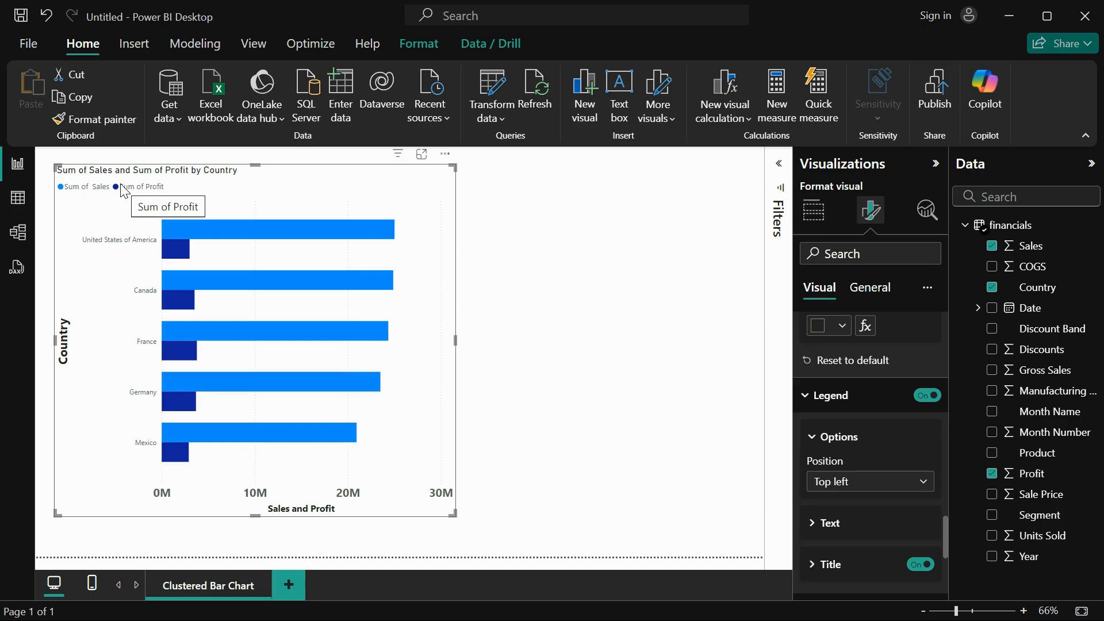
pyautogui.moveTo(213, 225)
pyautogui.click(923, 397)
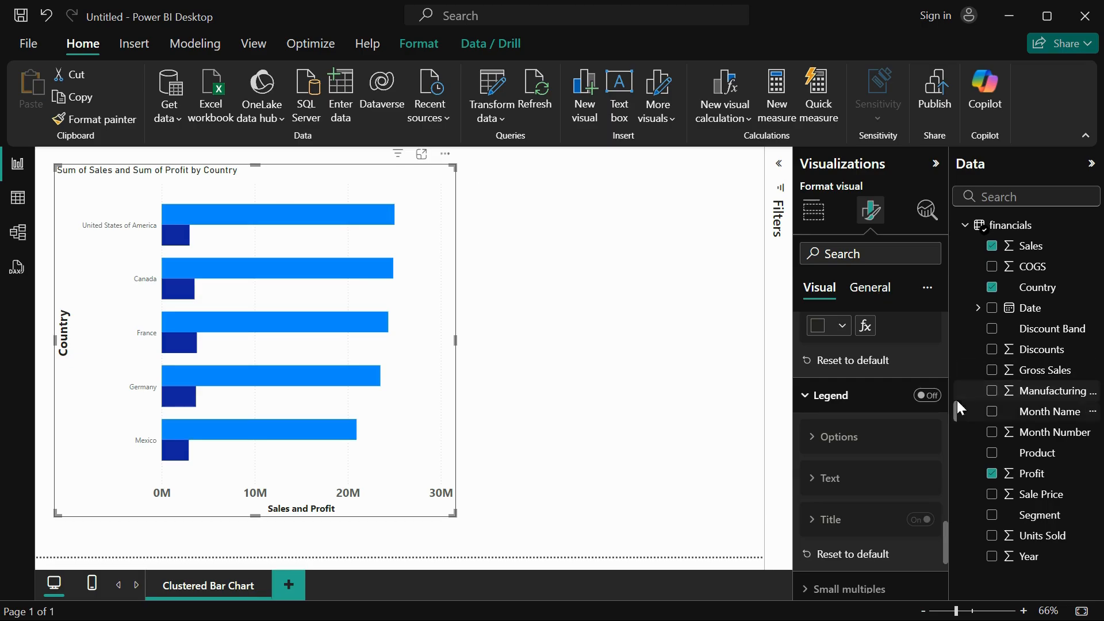
pyautogui.click(933, 397)
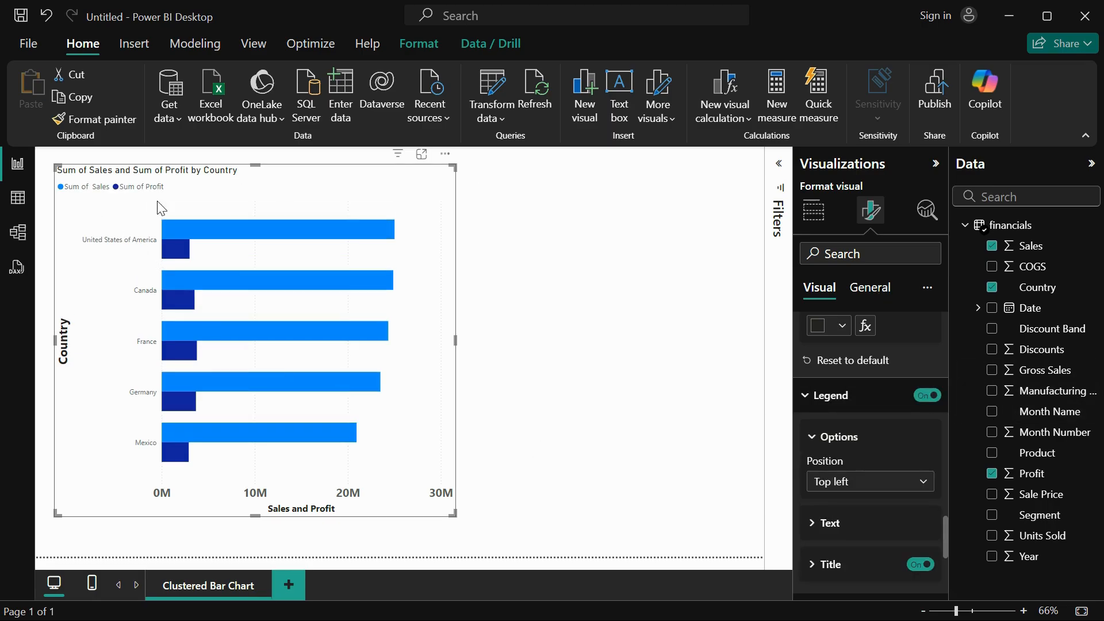
# Try the legend at Bottom right, and set its position to Top center.
pyautogui.click(849, 485)
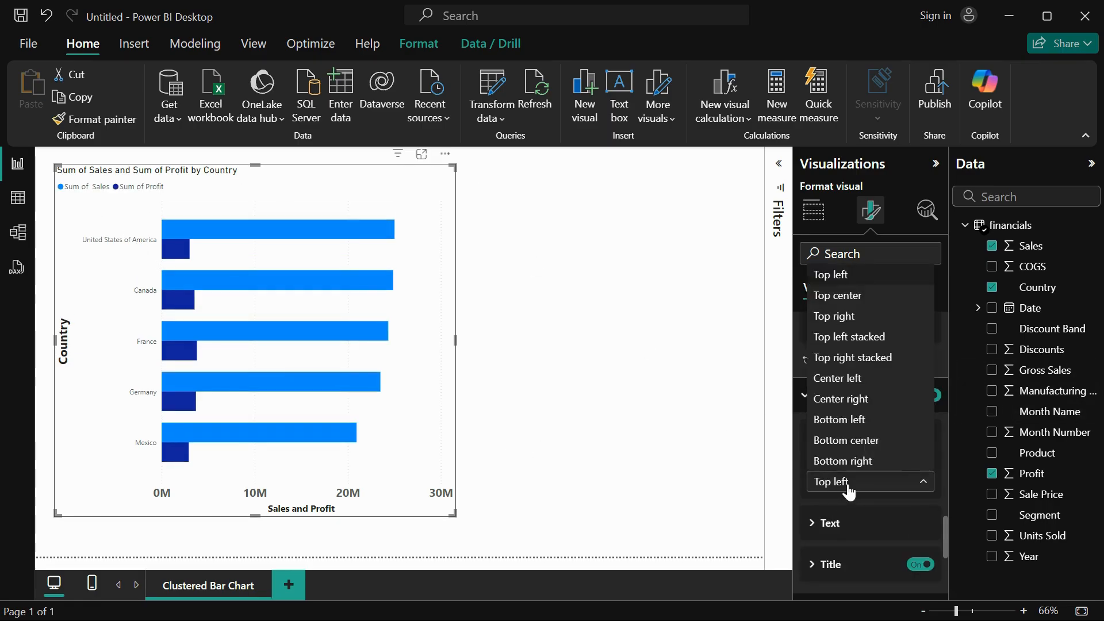
pyautogui.click(855, 461)
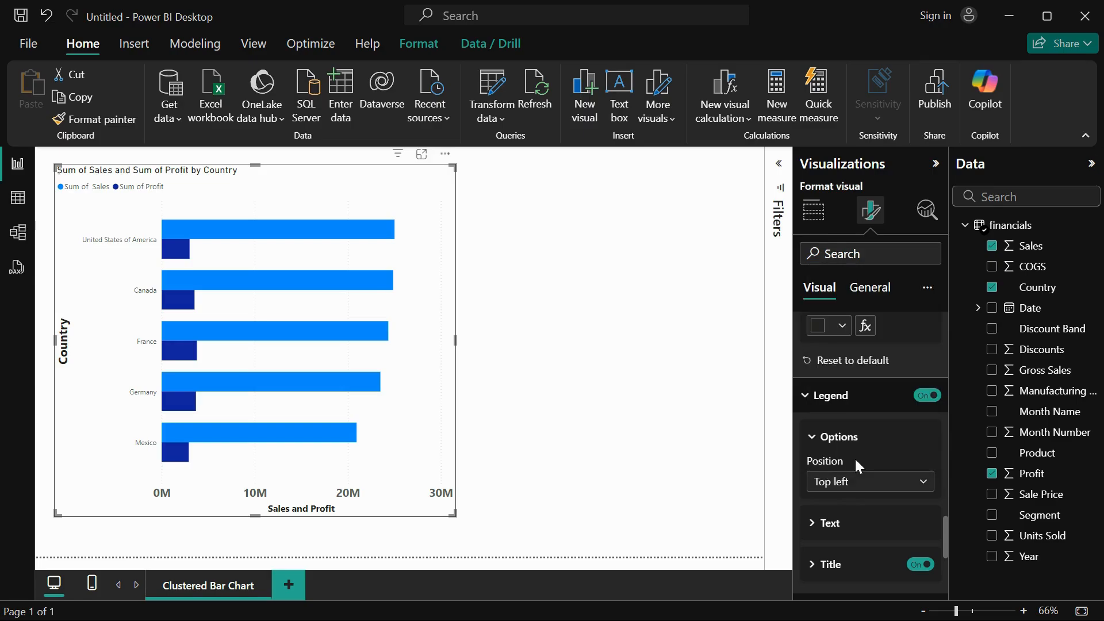
pyautogui.click(865, 482)
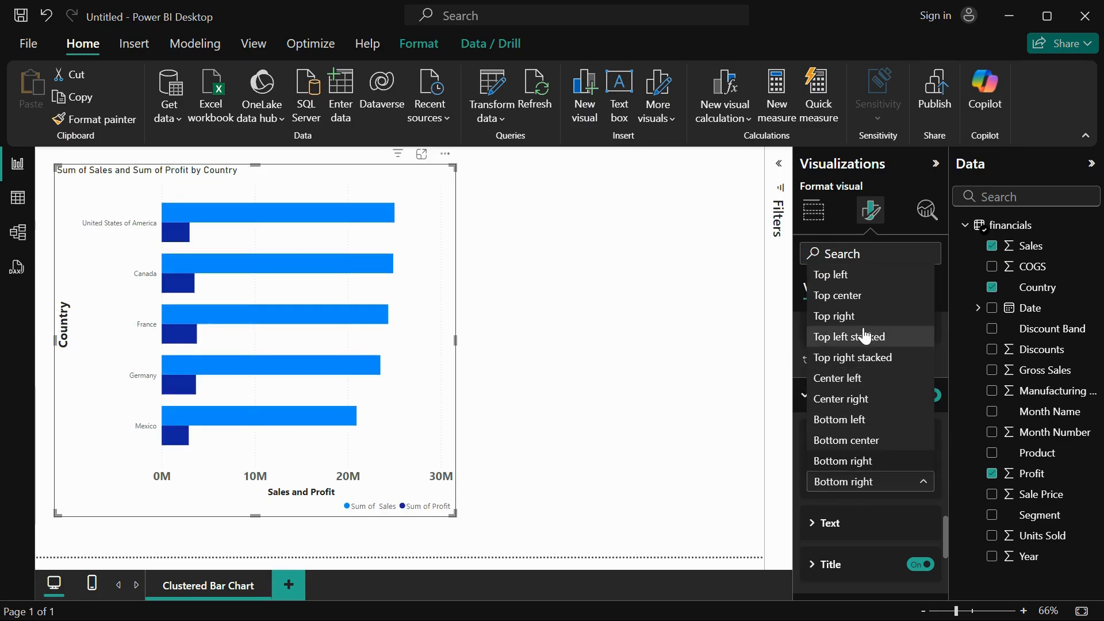
pyautogui.click(864, 297)
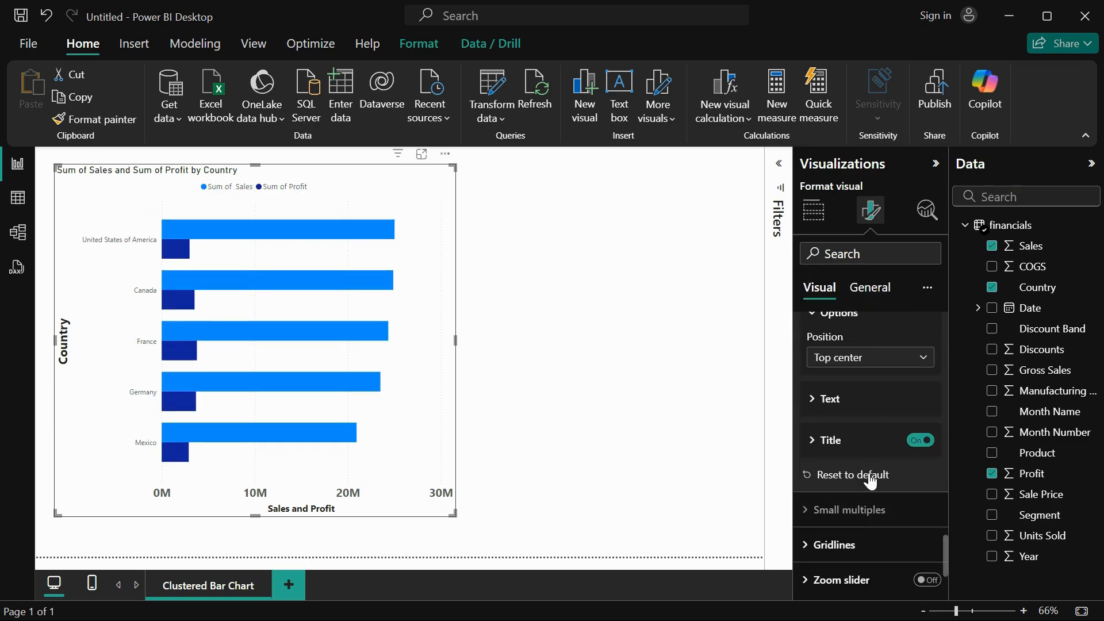
# Enter Legends as the legend's title text, and switch the legend title off.
pyautogui.click(829, 398)
pyautogui.scroll(-1, 887, 477)
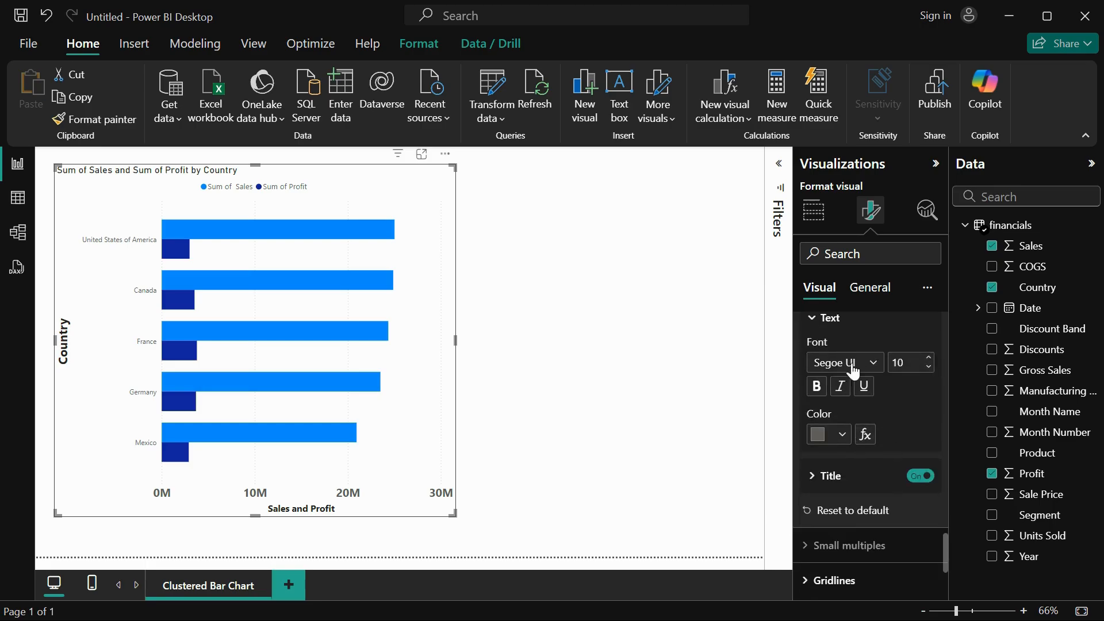
pyautogui.click(818, 483)
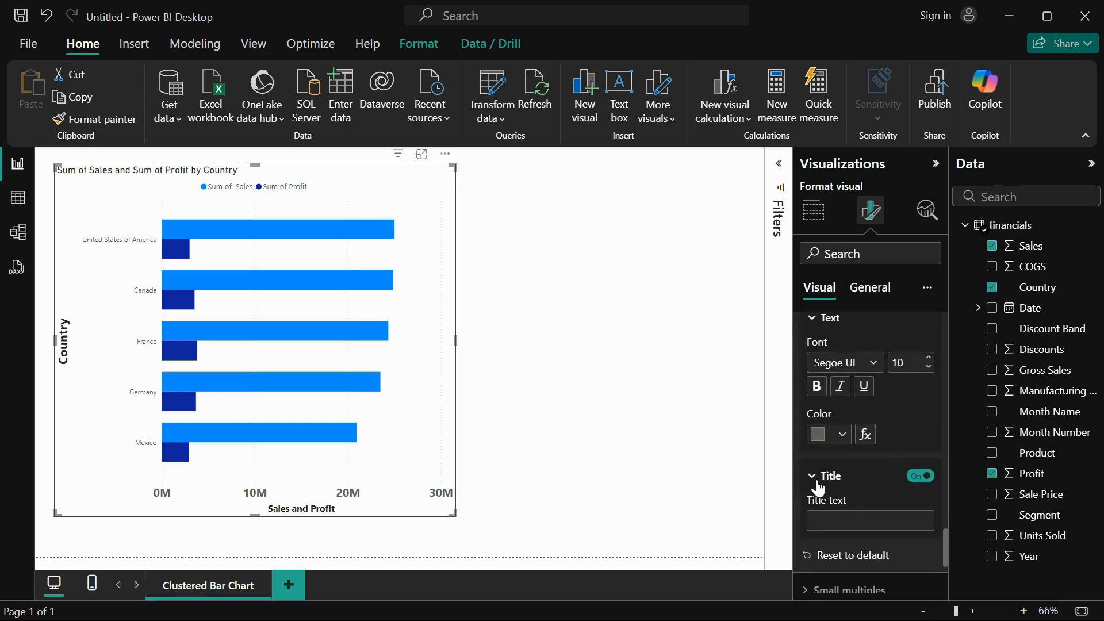
pyautogui.click(851, 522)
pyautogui.write('Legends')
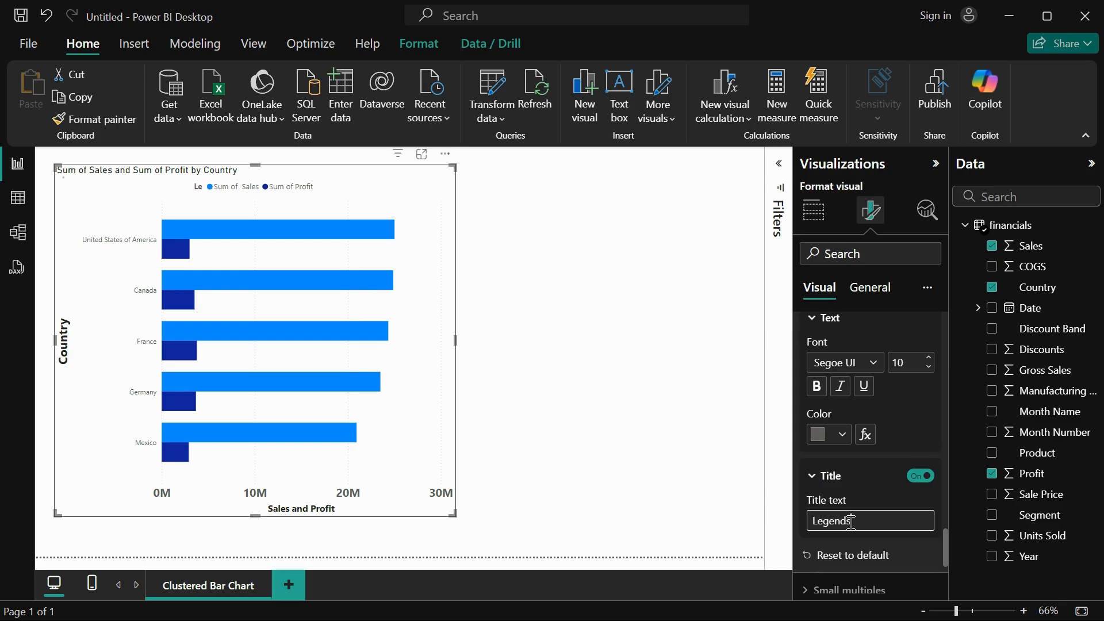
pyautogui.click(920, 479)
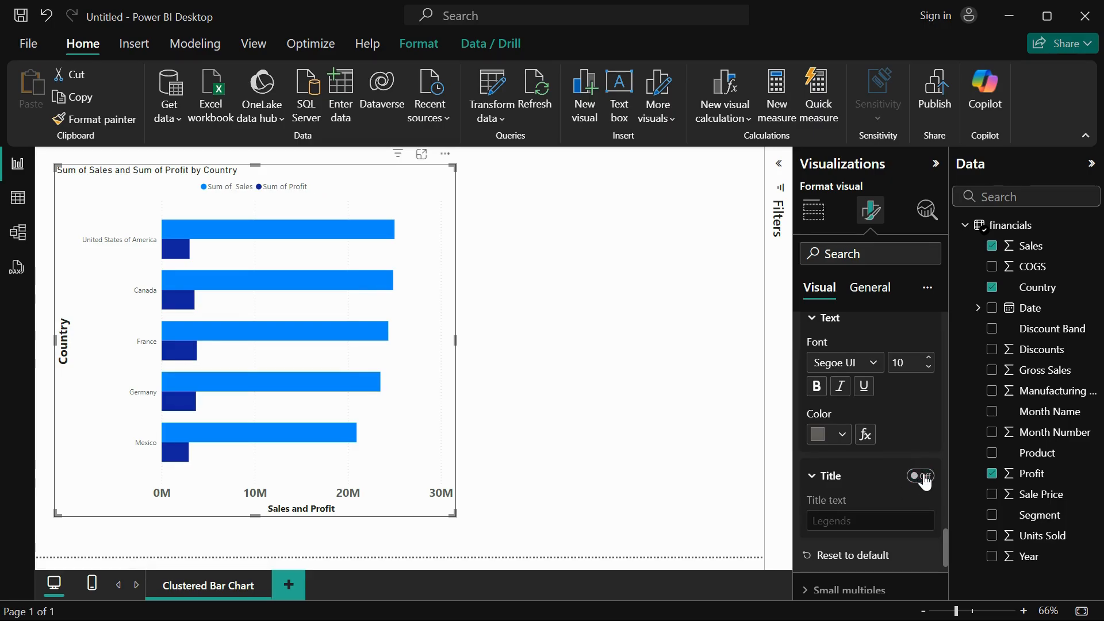
# Set the vertical gridlines to a darker gray color with a Solid line style.
pyautogui.scroll(-3, 923, 482)
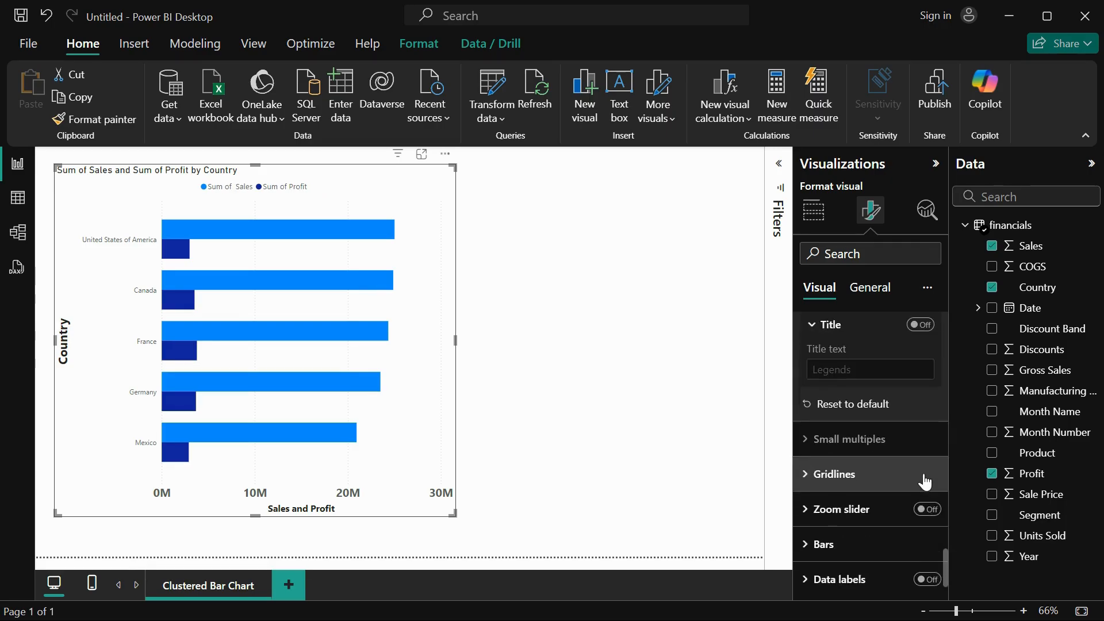
pyautogui.click(816, 471)
pyautogui.scroll(-2, 888, 511)
pyautogui.scroll(-1, 888, 503)
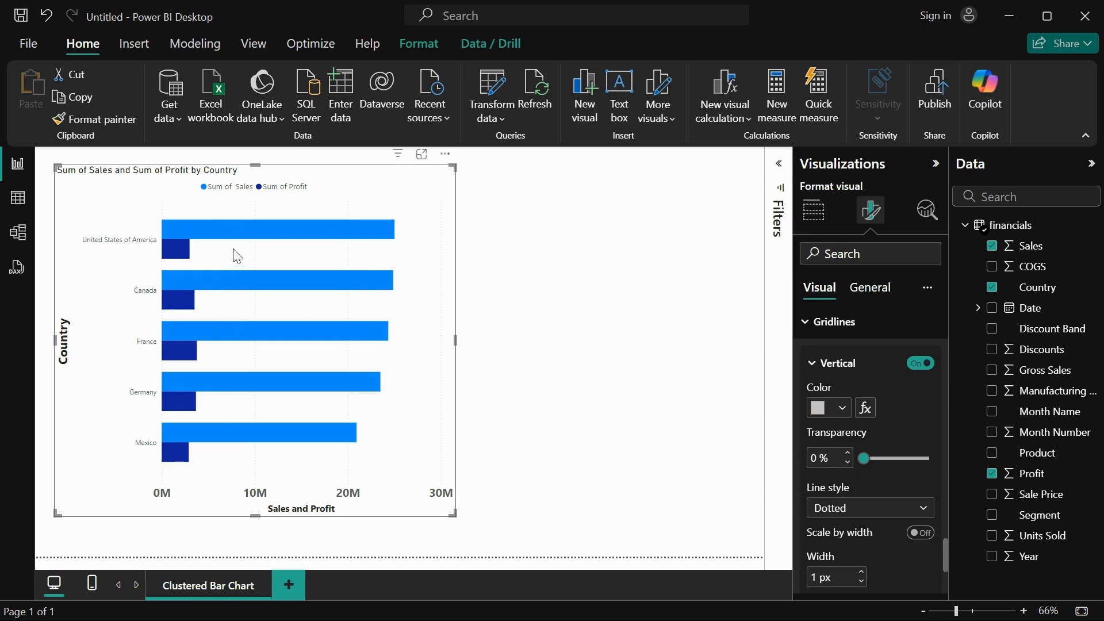
pyautogui.click(843, 408)
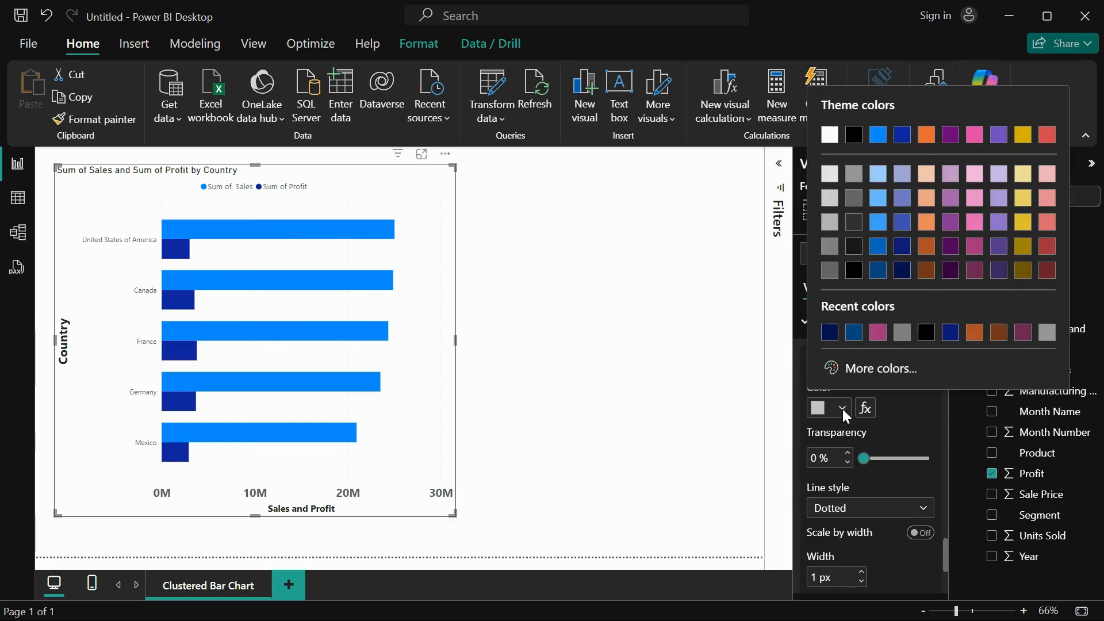
pyautogui.click(831, 222)
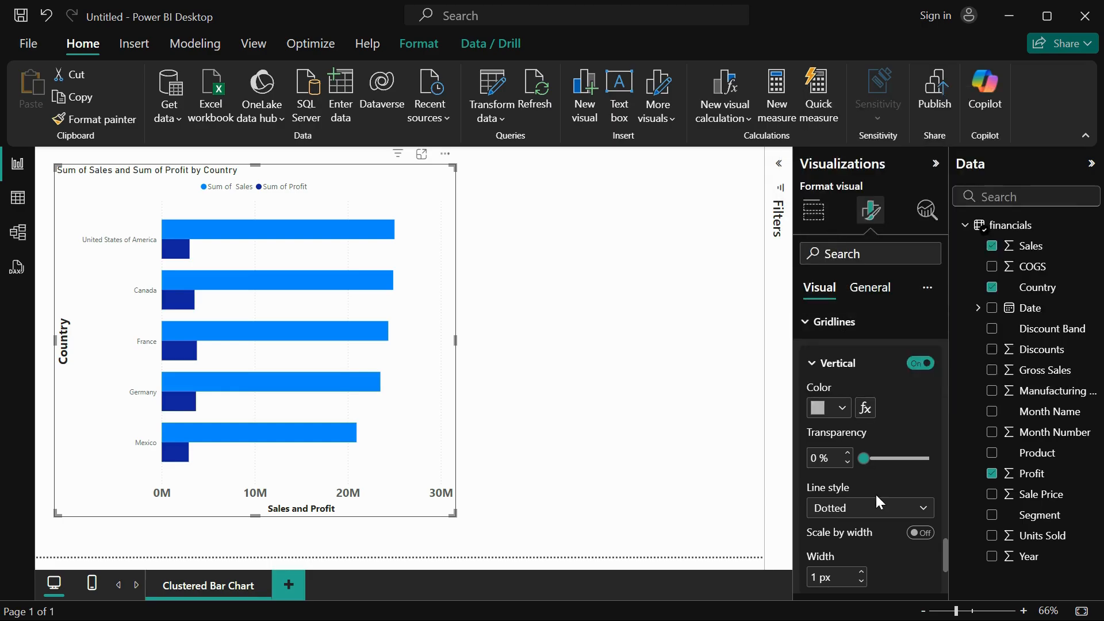
pyautogui.click(841, 515)
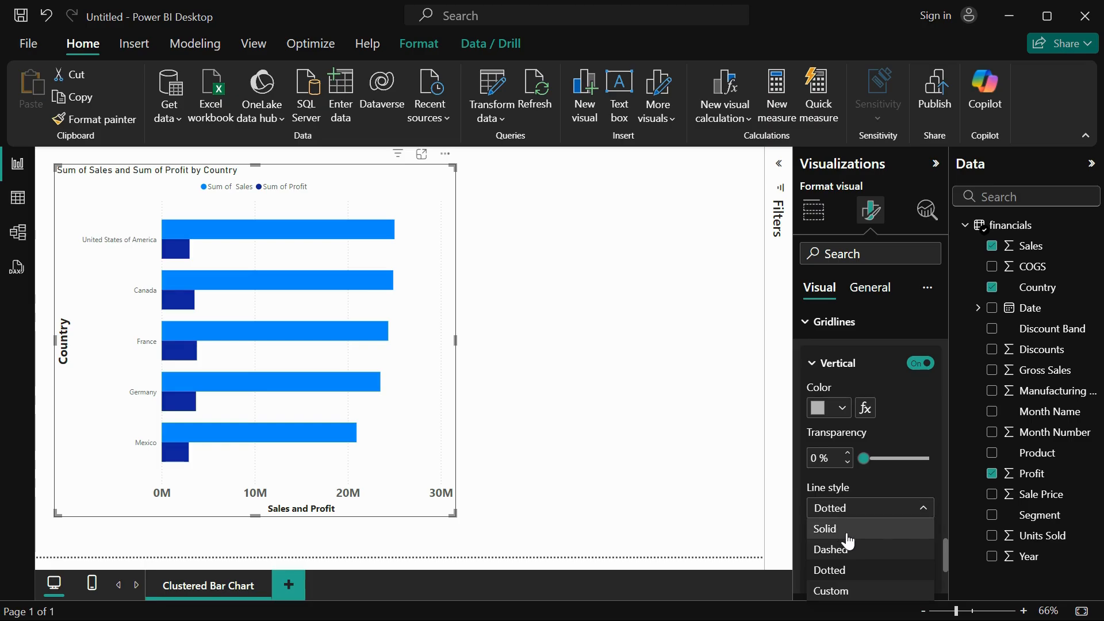
pyautogui.click(840, 527)
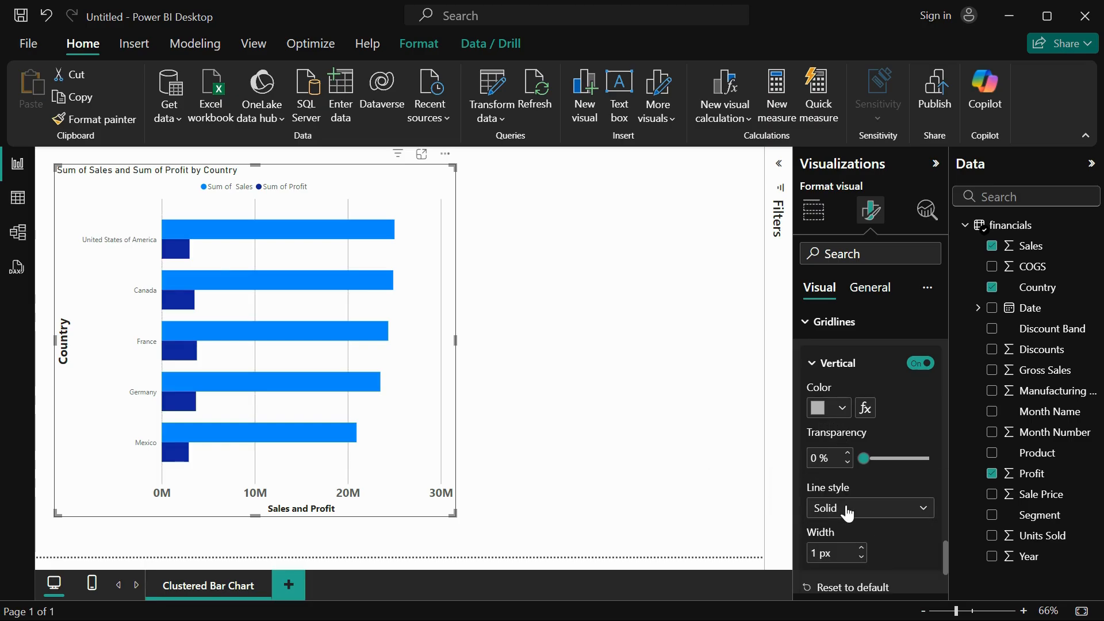
# Try a 2 px gridline width, return it to 1 px, and switch the vertical gridlines off.
pyautogui.scroll(-1, 817, 449)
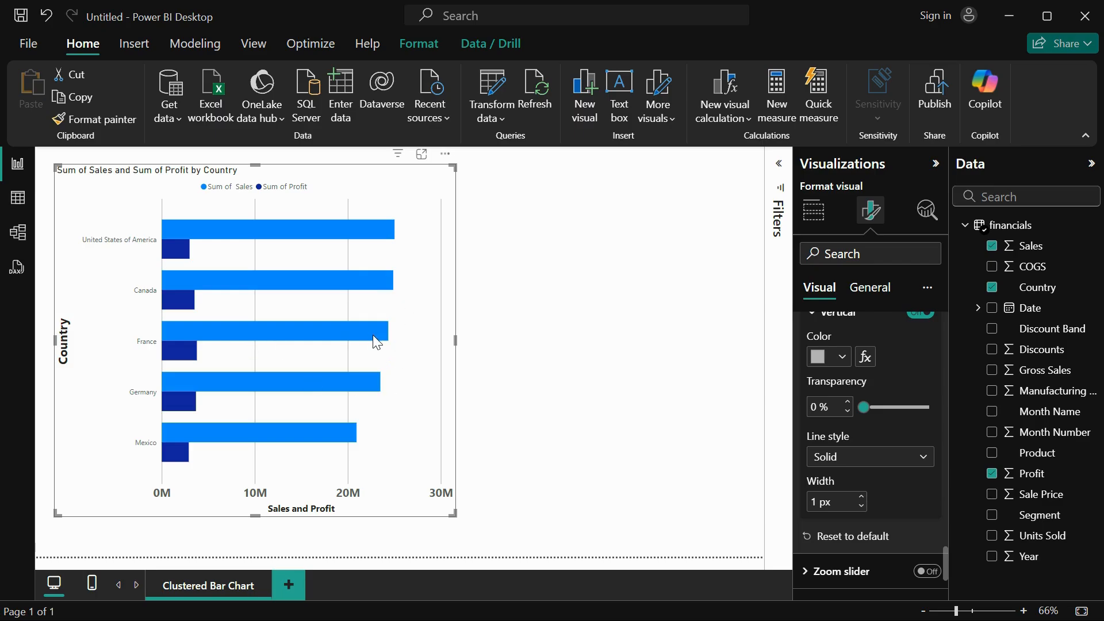
pyautogui.click(861, 499)
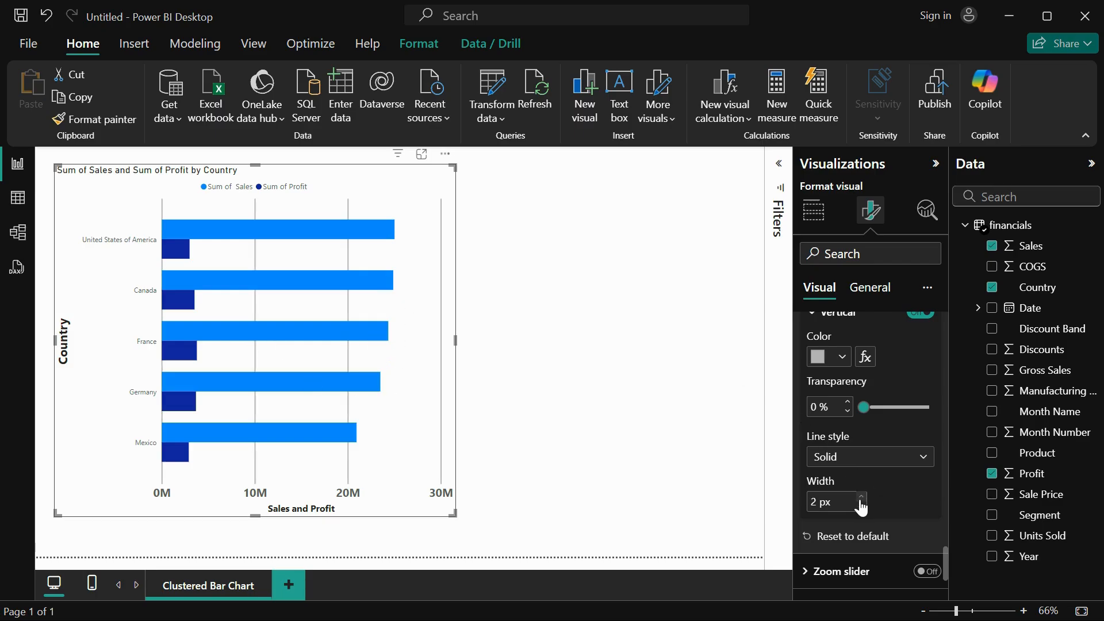
pyautogui.click(861, 509)
pyautogui.scroll(1, 902, 453)
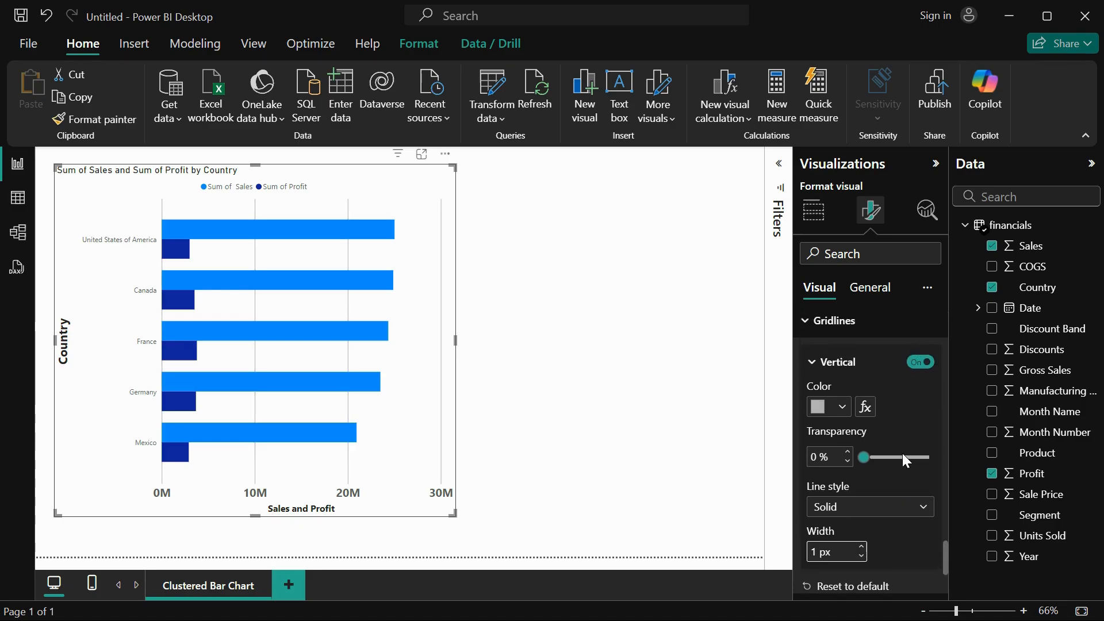
pyautogui.click(921, 362)
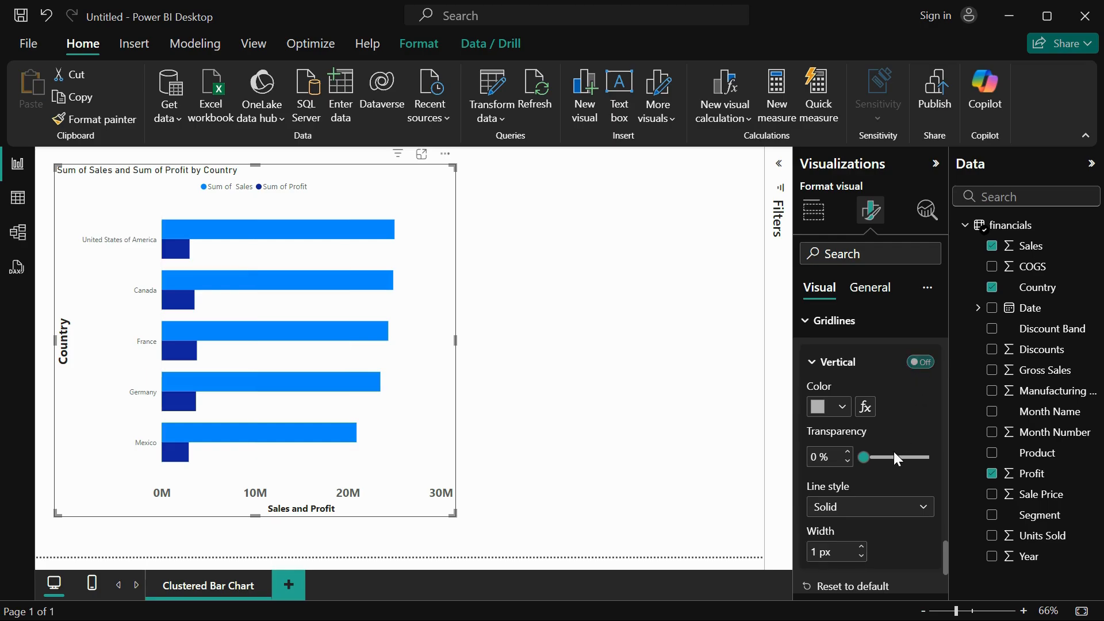
# Turn on the chart's zoom slider, try its upper handle, and switch the X-axis slider off and back on.
pyautogui.scroll(-2, 866, 492)
pyautogui.scroll(-1, 865, 492)
pyautogui.click(827, 476)
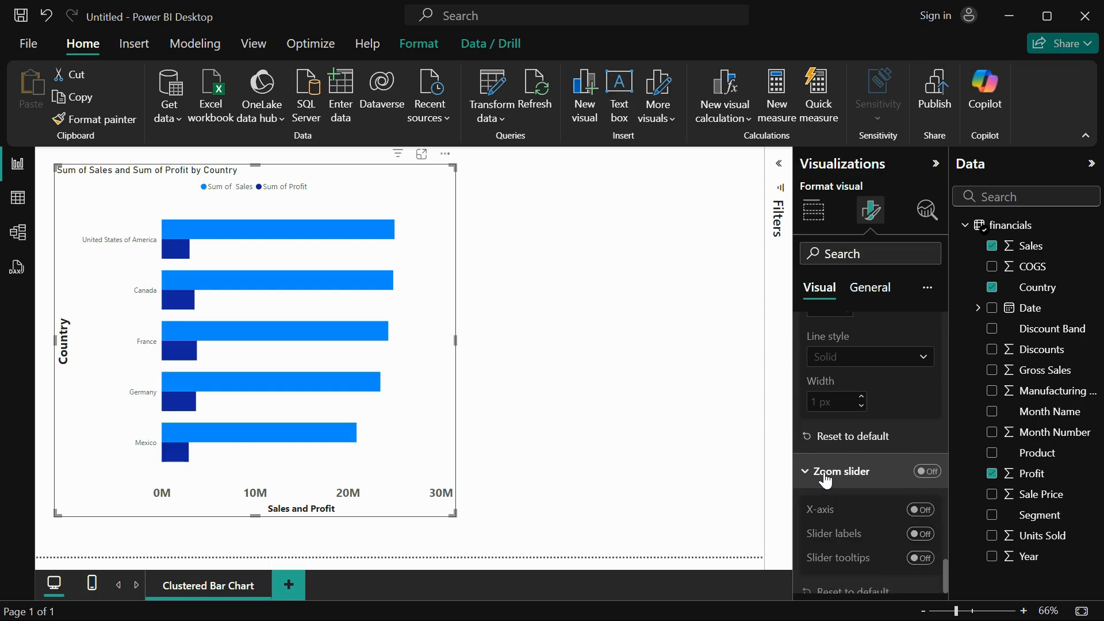
pyautogui.click(927, 472)
pyautogui.scroll(-3, 845, 518)
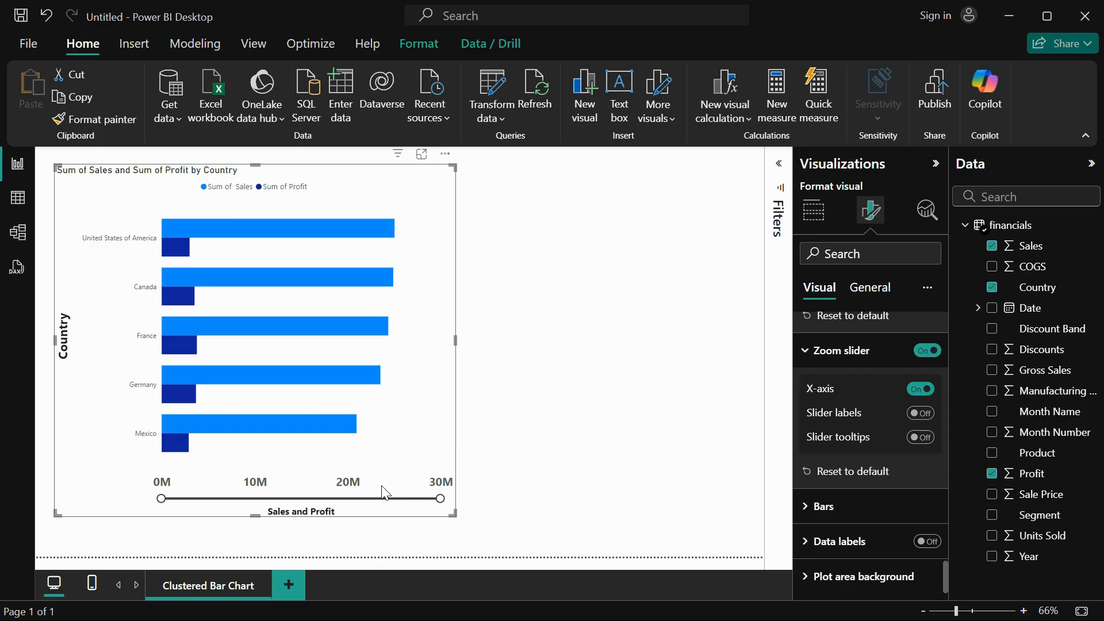
pyautogui.moveTo(437, 498)
pyautogui.mouseDown()
pyautogui.moveTo(289, 498)
pyautogui.moveTo(444, 498)
pyautogui.mouseUp()
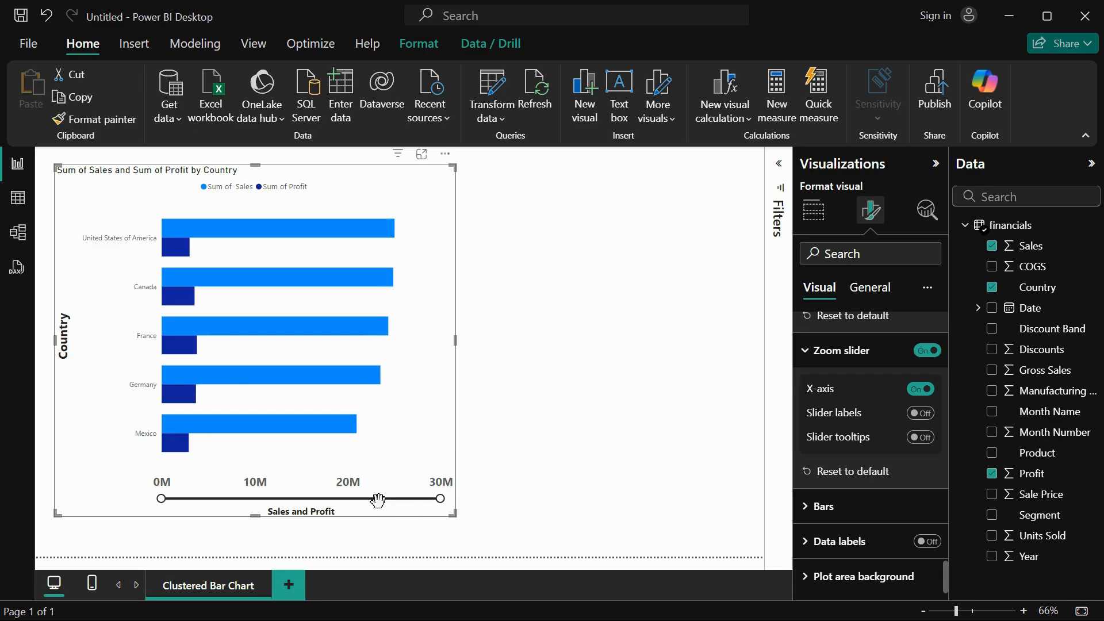
pyautogui.click(922, 391)
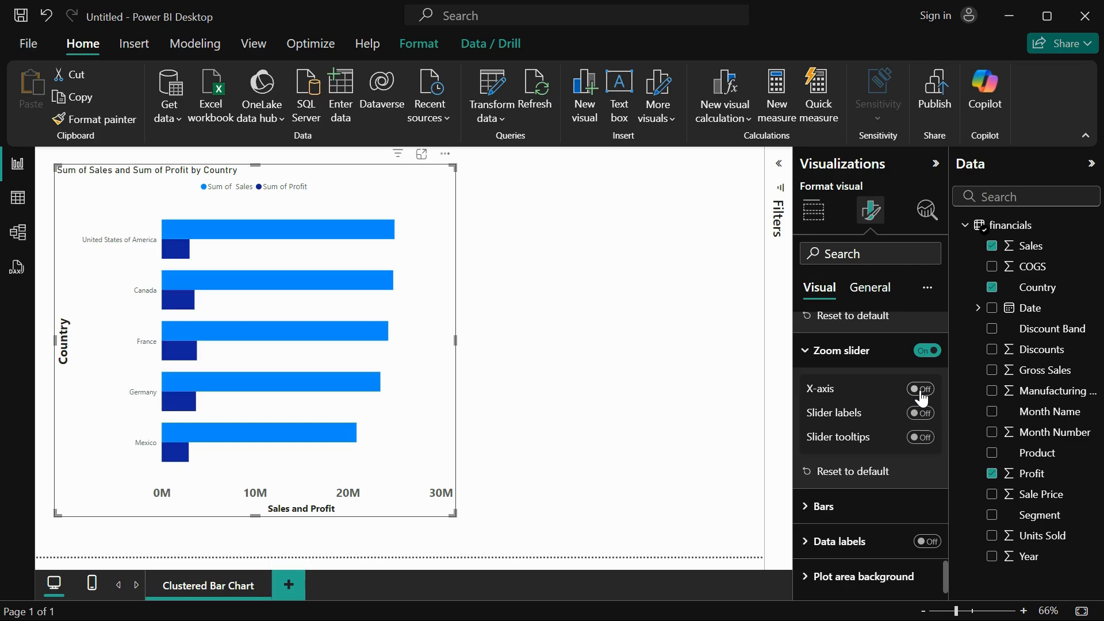
pyautogui.click(921, 391)
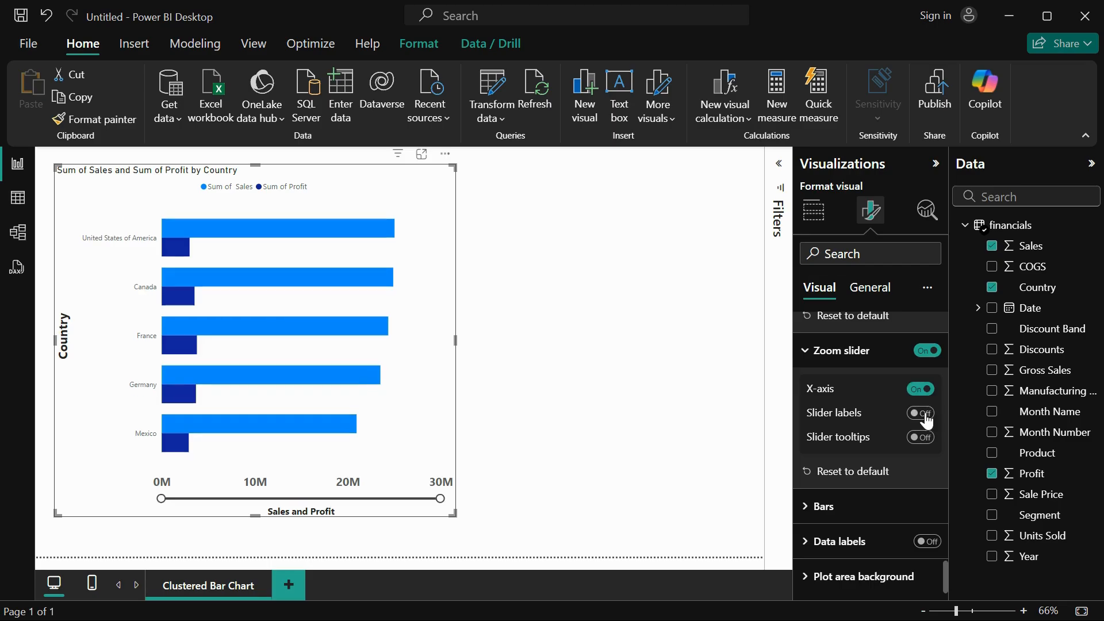
# Switch the slider labels on and off, enable slider tooltips, and move the X-axis slider's upper handle slightly inward.
pyautogui.click(924, 415)
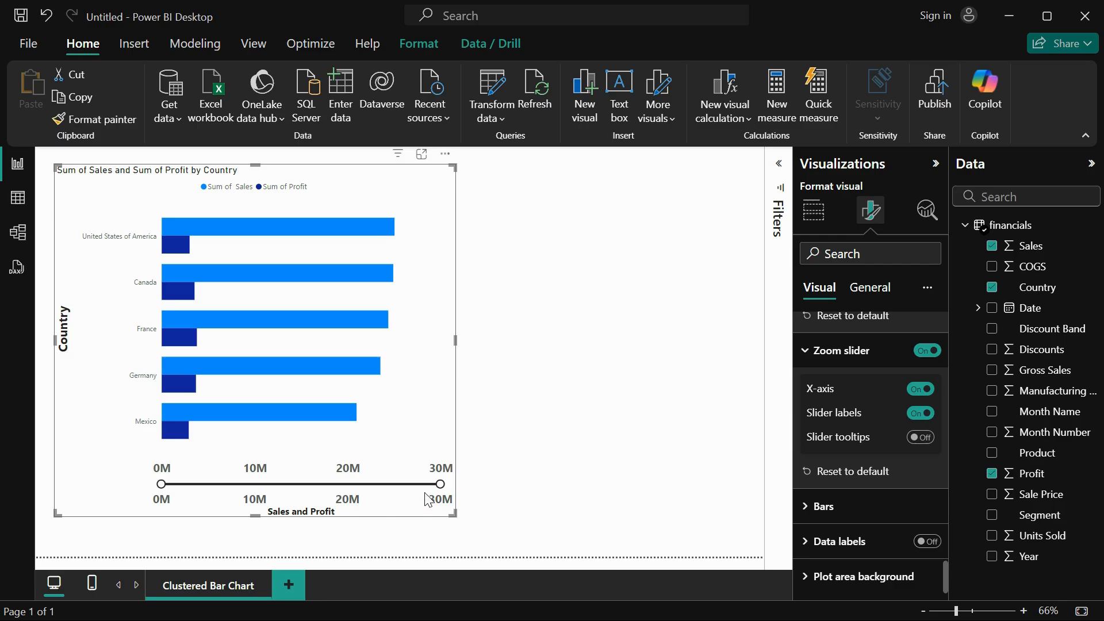
pyautogui.click(922, 413)
pyautogui.click(920, 437)
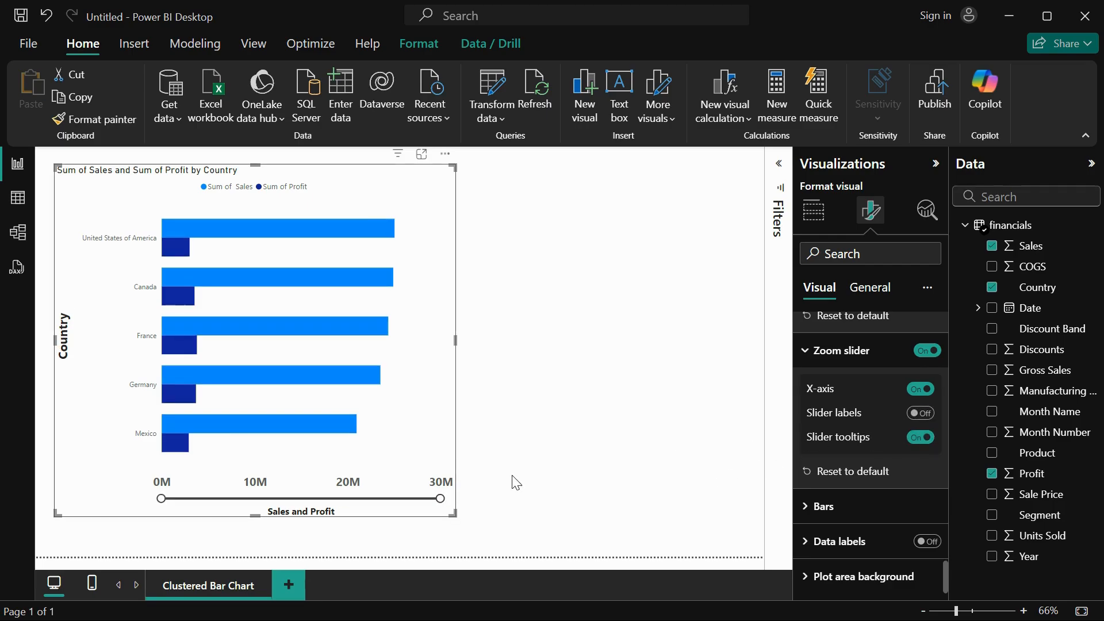
pyautogui.moveTo(440, 498)
pyautogui.mouseDown()
pyautogui.moveTo(381, 499)
pyautogui.moveTo(436, 498)
pyautogui.mouseUp()
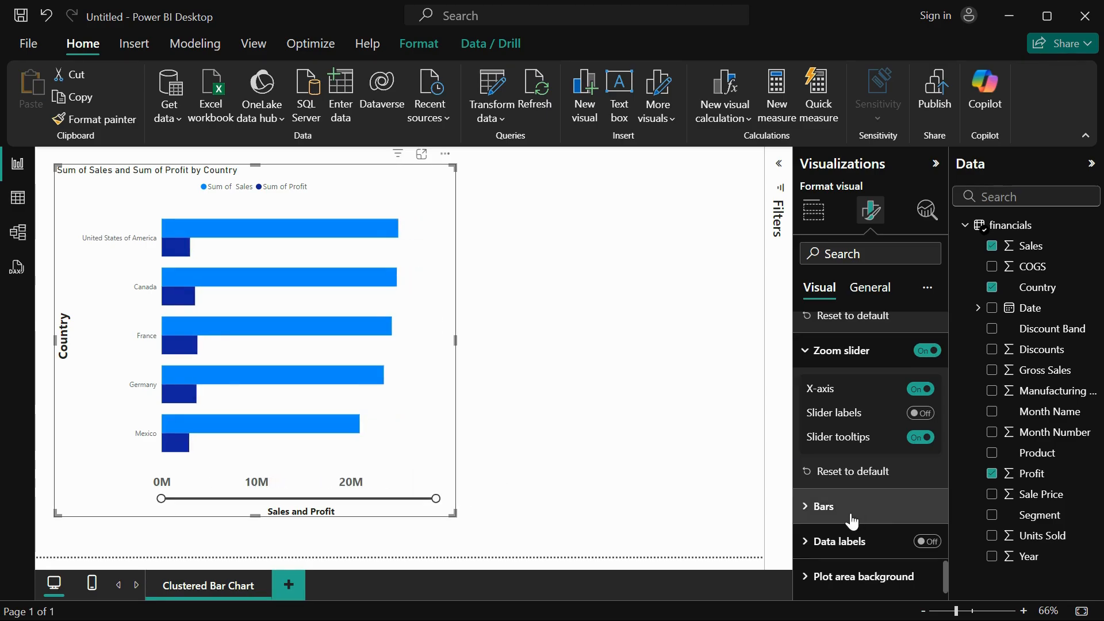
# Change the color of the Sum of Sales bars to dark orange.
pyautogui.click(893, 517)
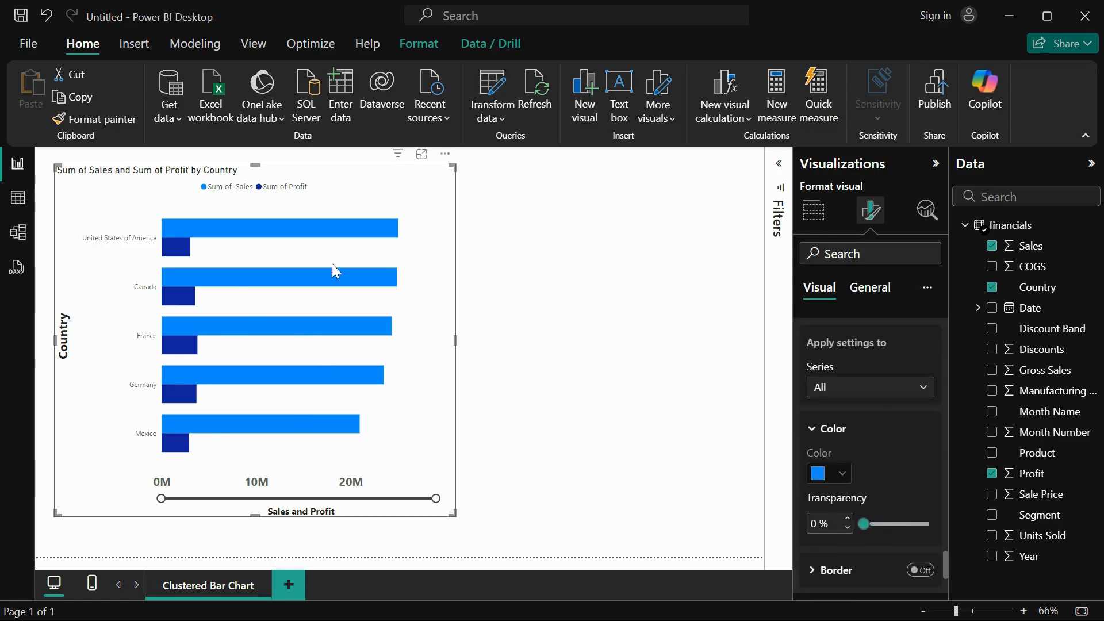
pyautogui.click(852, 394)
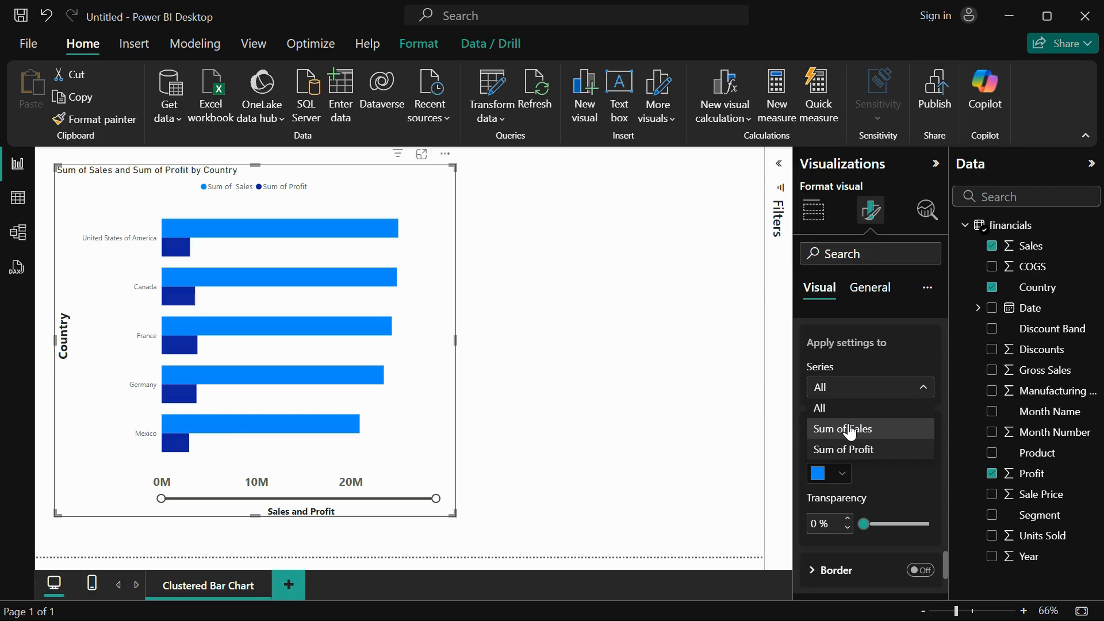
pyautogui.click(851, 430)
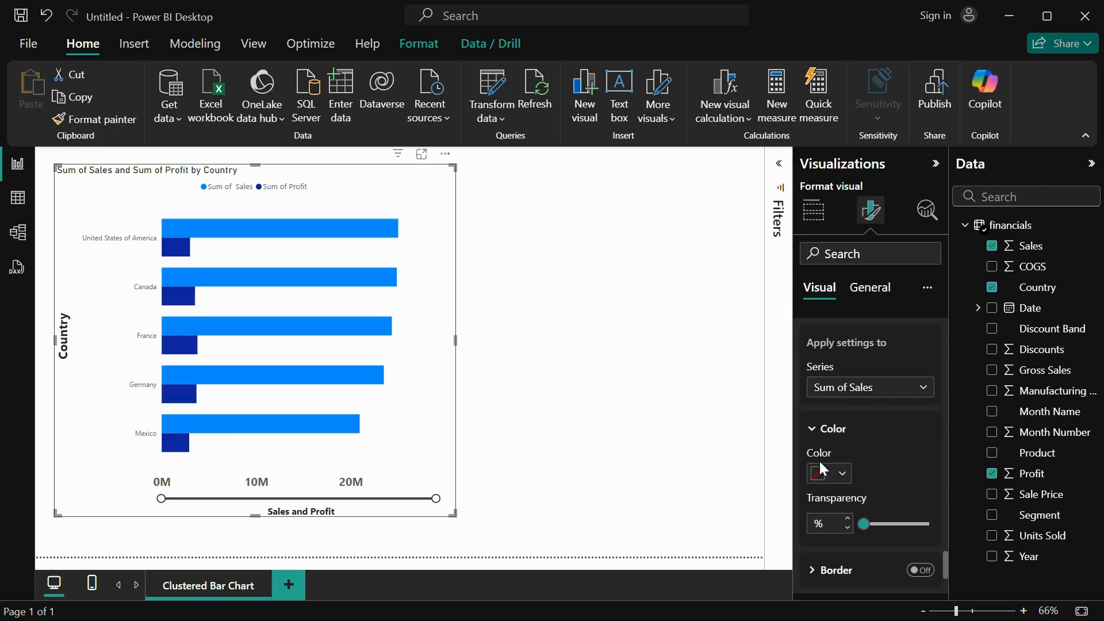
pyautogui.click(839, 475)
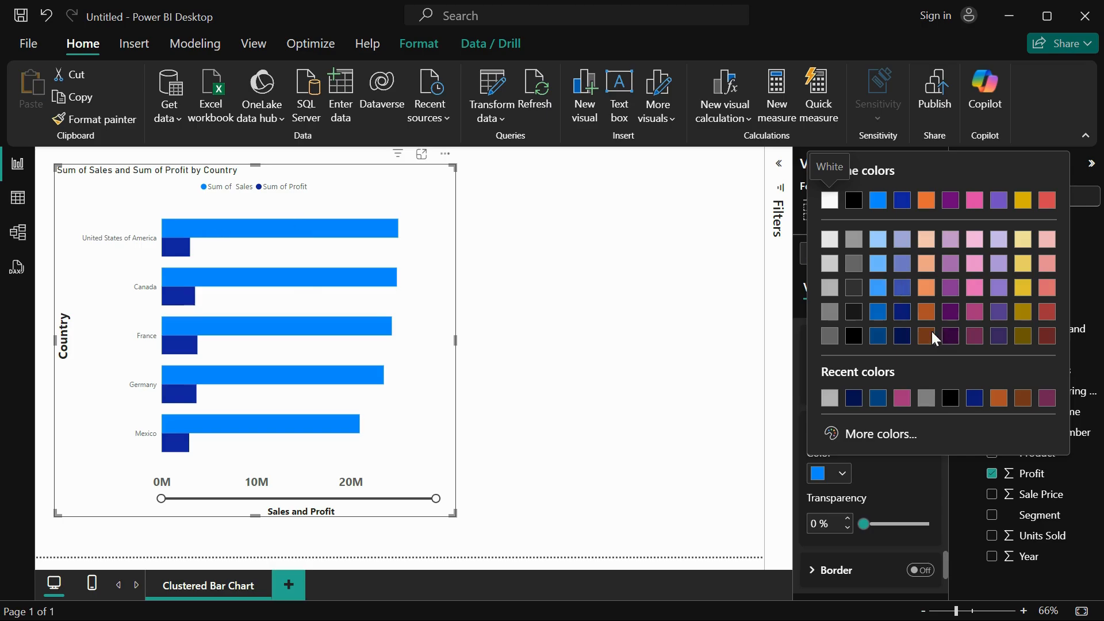
pyautogui.click(927, 312)
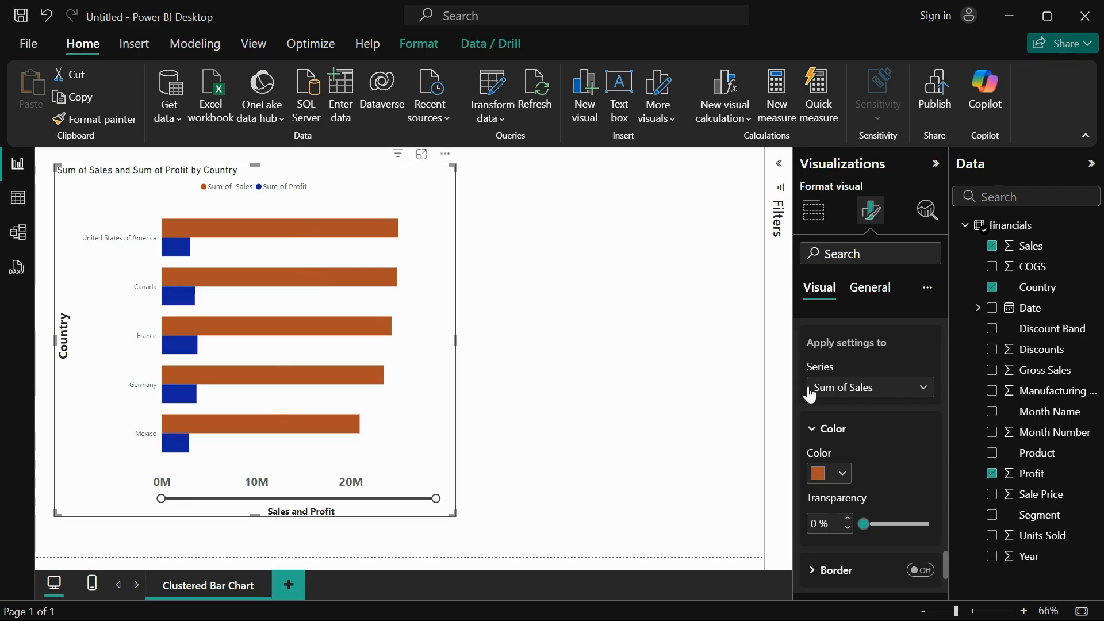
# Try dark pink for the Sum of Profit bars and settle on dark blue from the recent colors.
pyautogui.click(883, 397)
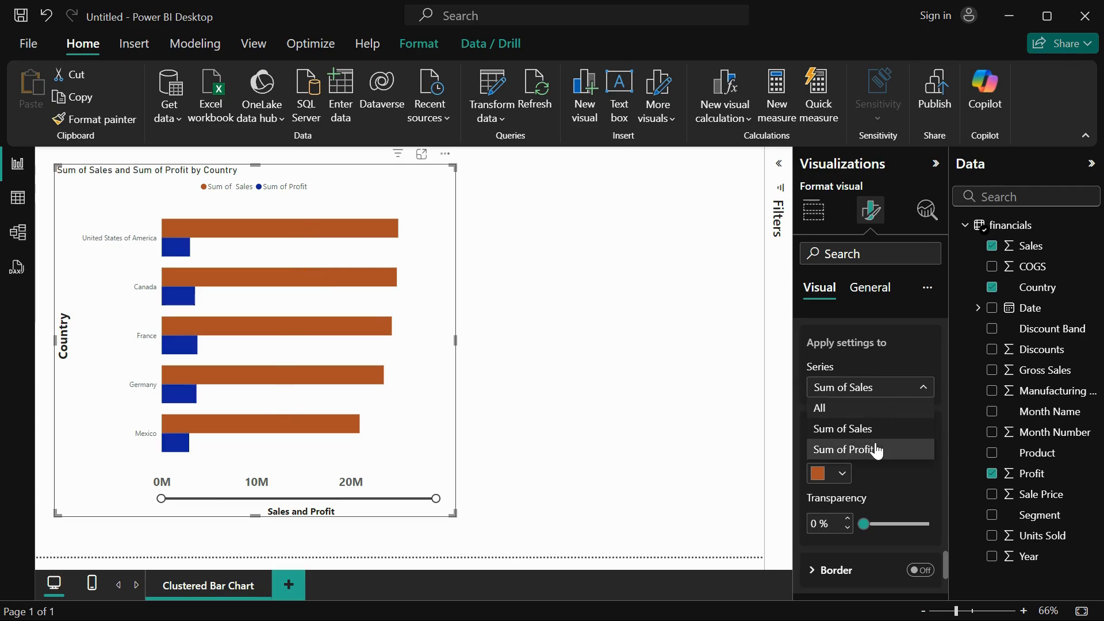
pyautogui.click(876, 451)
pyautogui.click(843, 473)
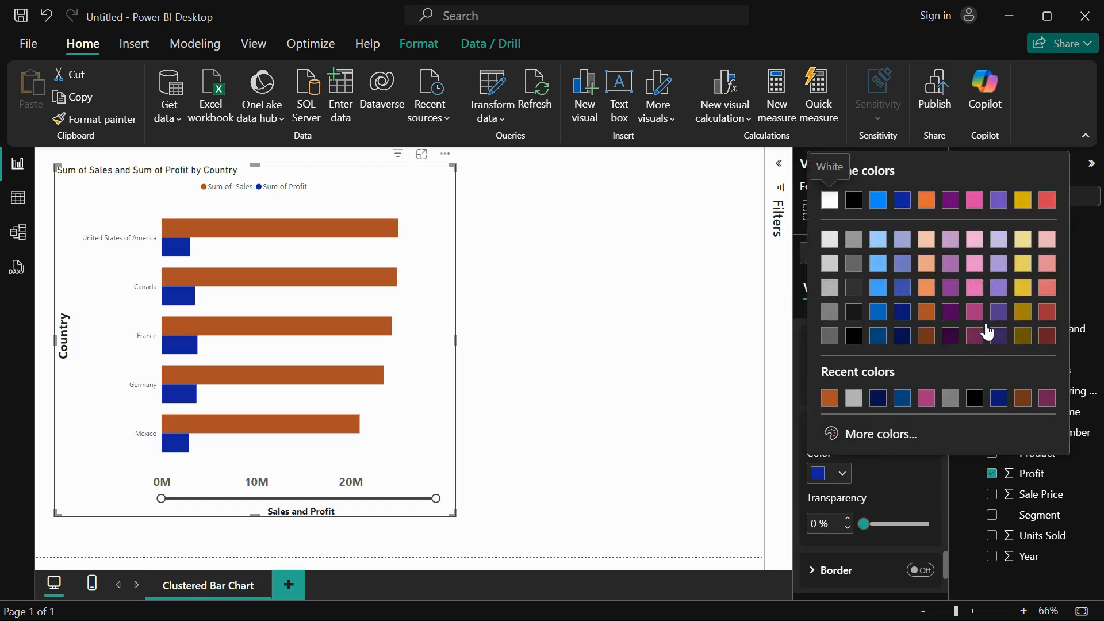
pyautogui.click(974, 311)
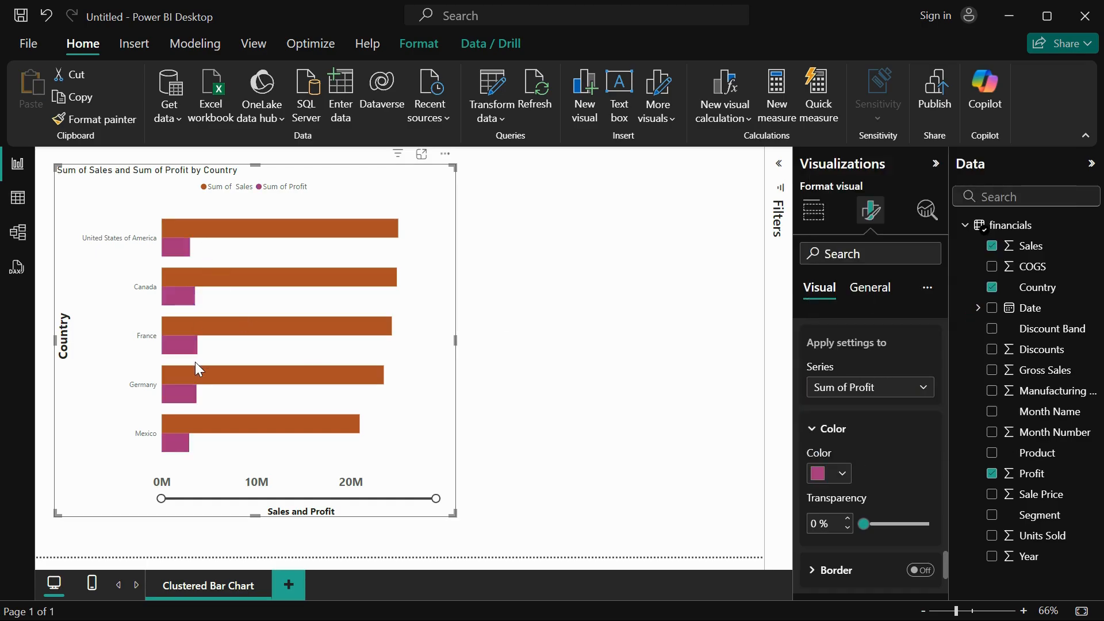
pyautogui.click(840, 473)
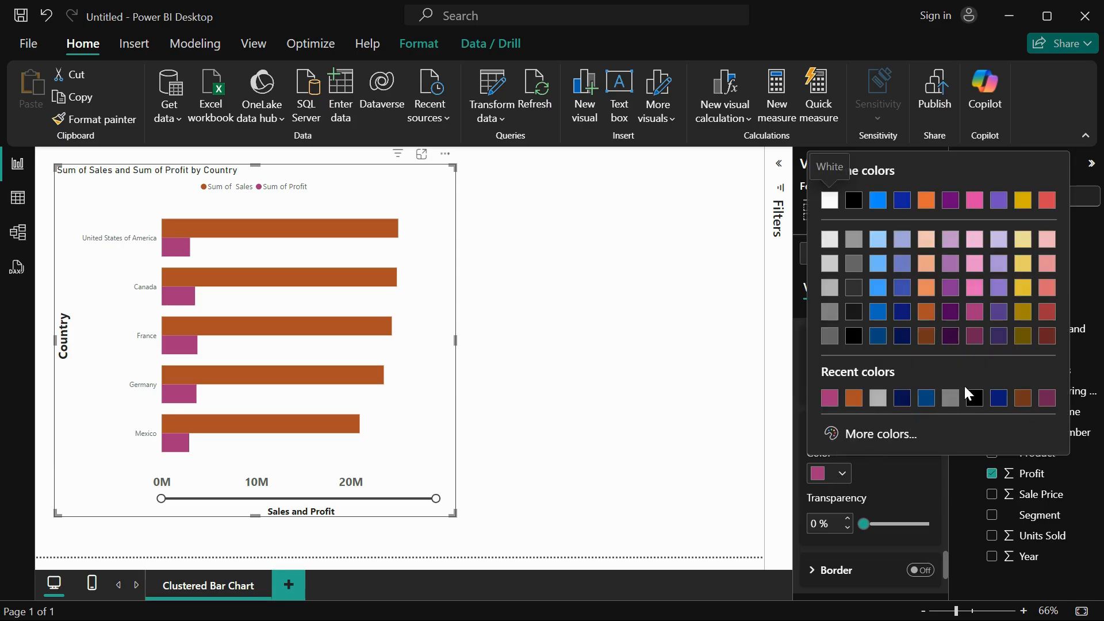
pyautogui.click(998, 398)
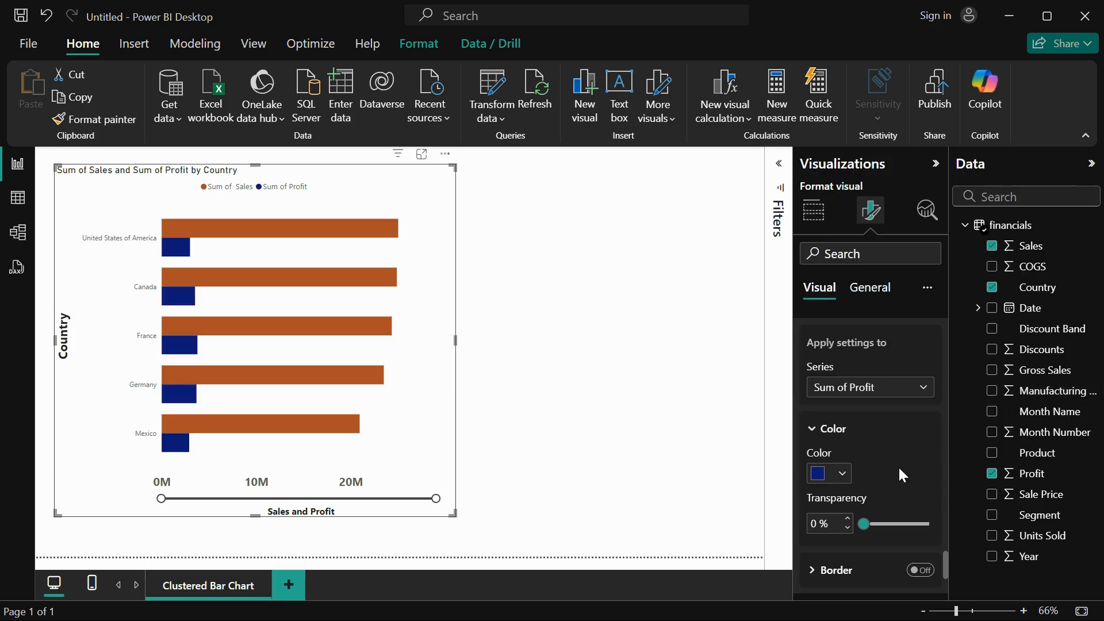
# Set the bar transparency to 16 % for Sum of Profit and to 3 % for all series.
pyautogui.scroll(-3, 900, 468)
pyautogui.moveTo(864, 384)
pyautogui.mouseDown()
pyautogui.moveTo(888, 381)
pyautogui.moveTo(874, 384)
pyautogui.mouseUp()
pyautogui.scroll(2, 882, 345)
pyautogui.scroll(1, 883, 343)
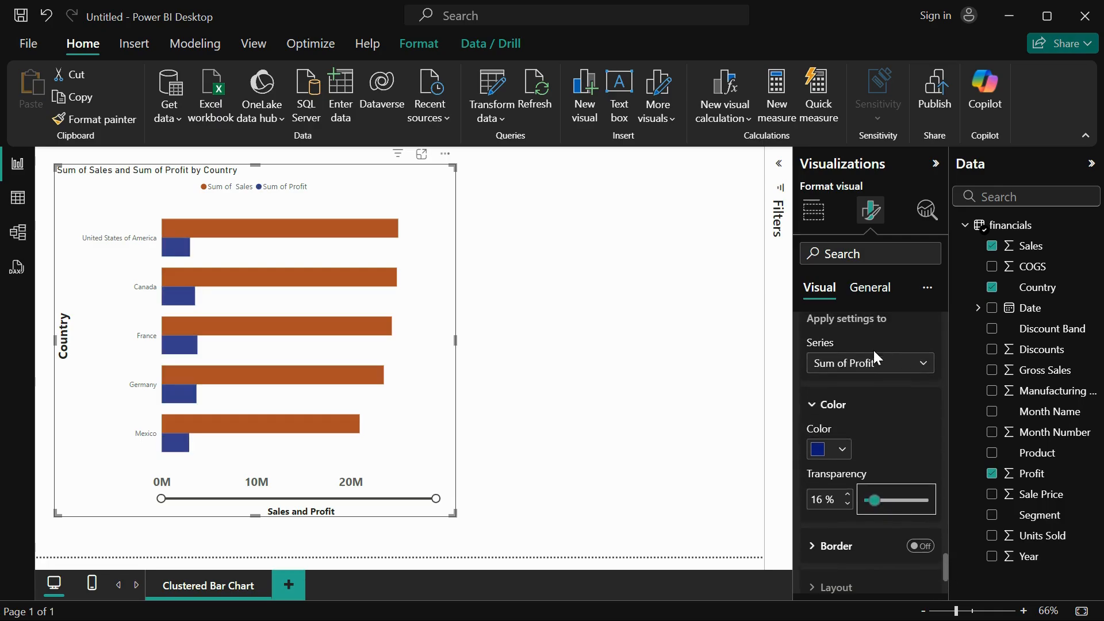
pyautogui.click(869, 359)
pyautogui.click(891, 456)
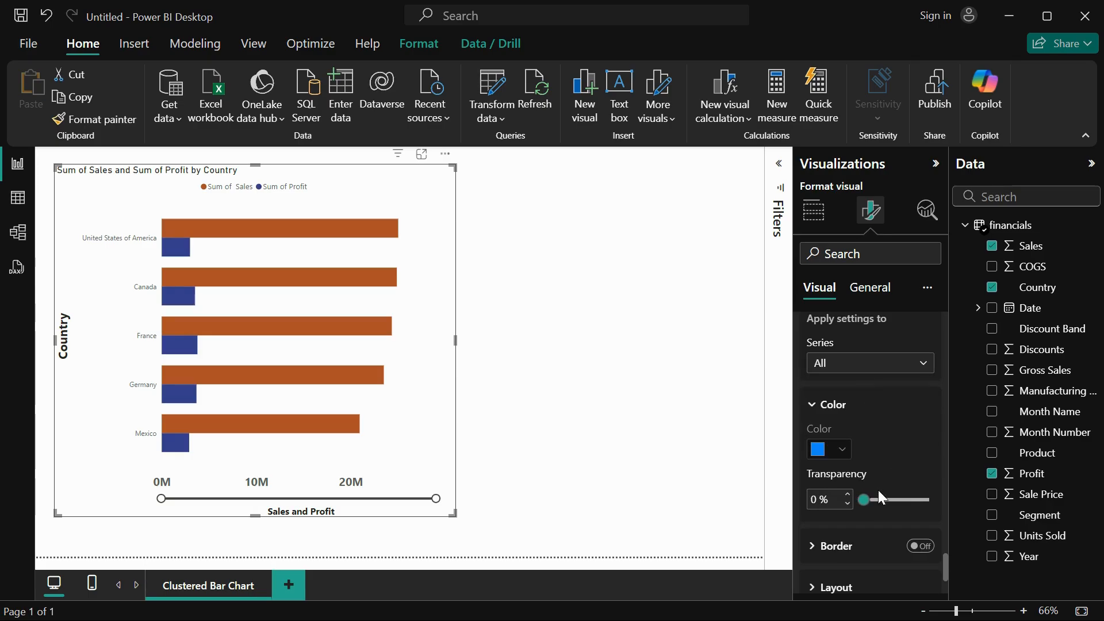
pyautogui.moveTo(860, 497)
pyautogui.mouseDown()
pyautogui.moveTo(888, 497)
pyautogui.moveTo(861, 498)
pyautogui.mouseUp()
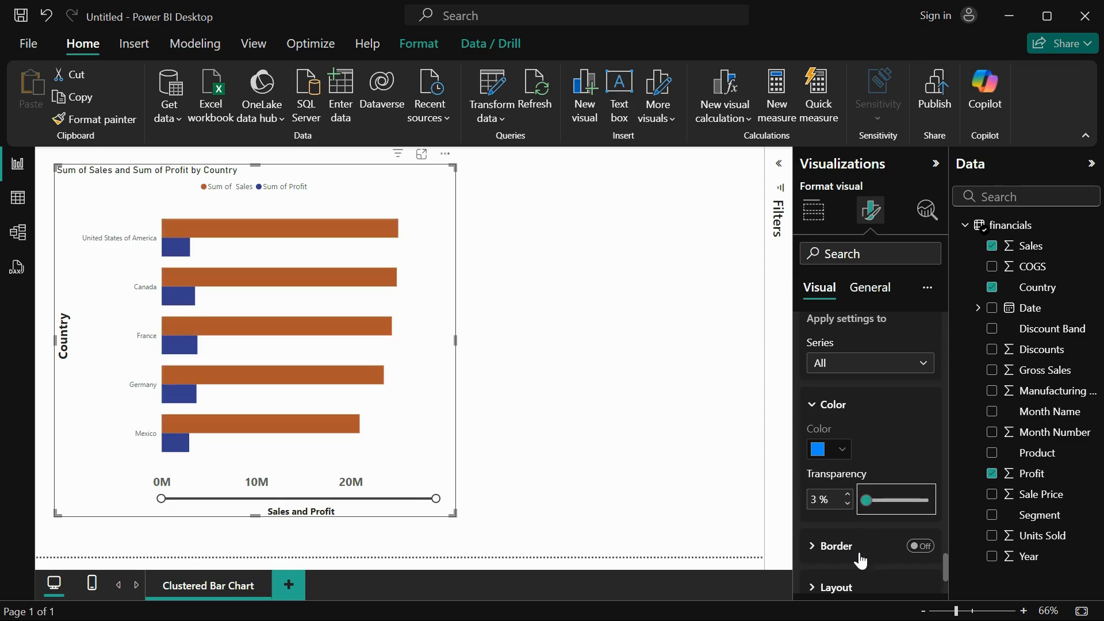
# Turn on the borders for all bars and make them black and 2 px wide.
pyautogui.scroll(-1, 859, 557)
pyautogui.click(819, 492)
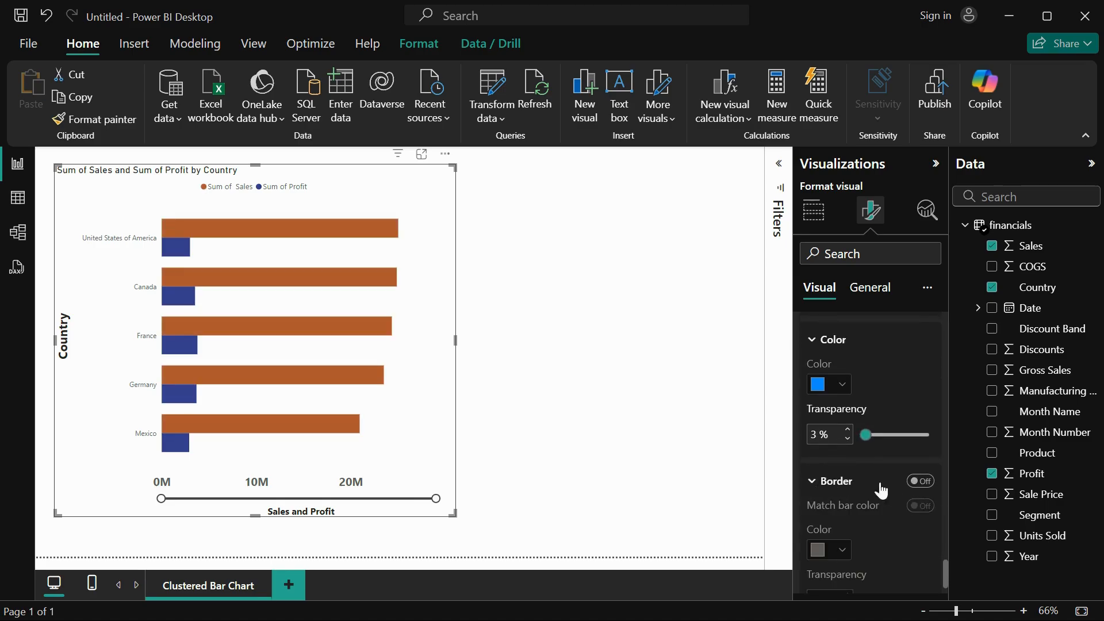
pyautogui.click(922, 483)
pyautogui.scroll(-2, 875, 550)
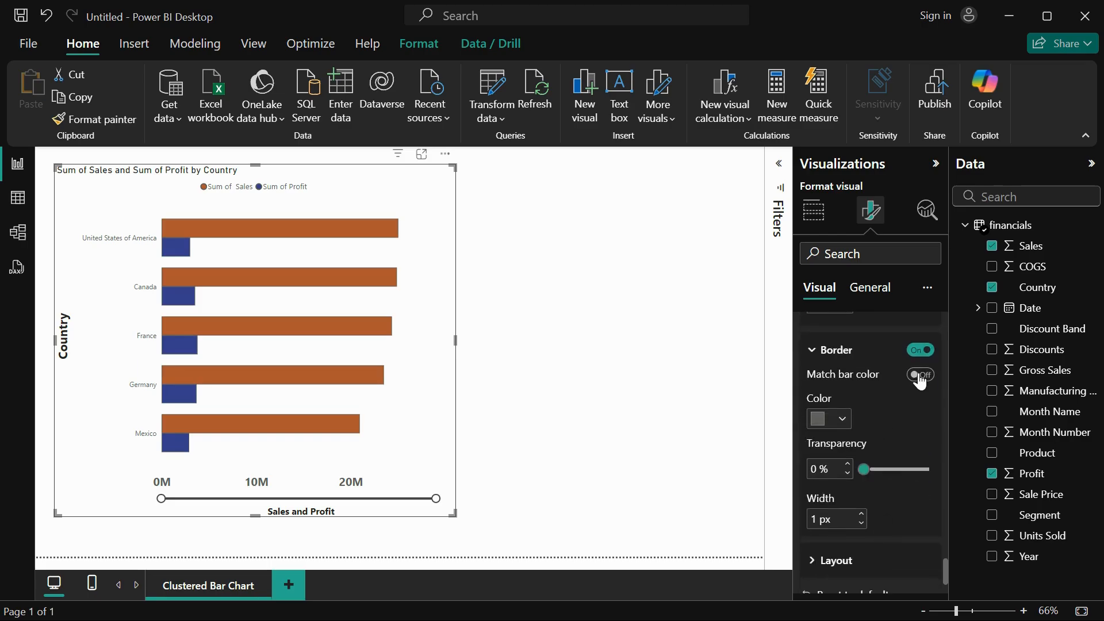
pyautogui.click(839, 422)
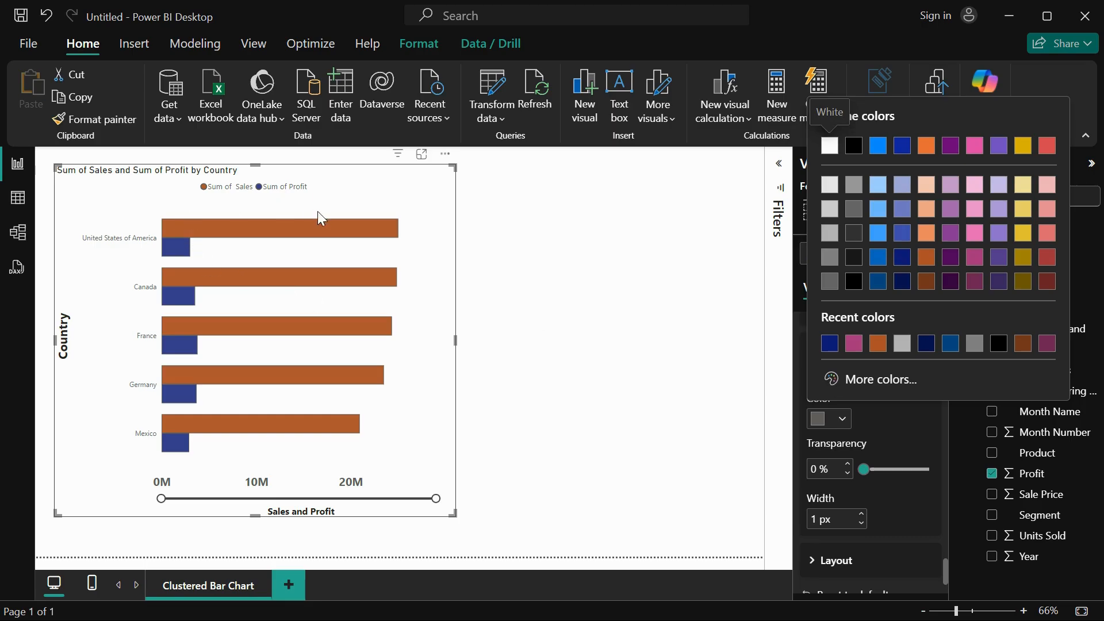
pyautogui.click(853, 281)
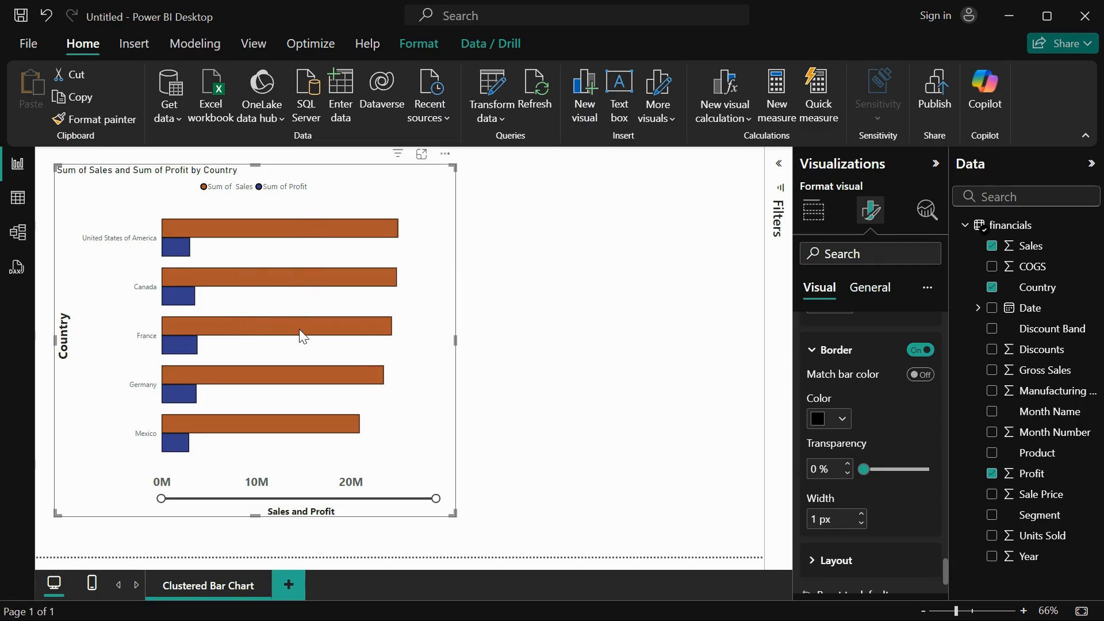
pyautogui.moveTo(862, 468)
pyautogui.mouseDown()
pyautogui.moveTo(896, 468)
pyautogui.moveTo(863, 469)
pyautogui.mouseUp()
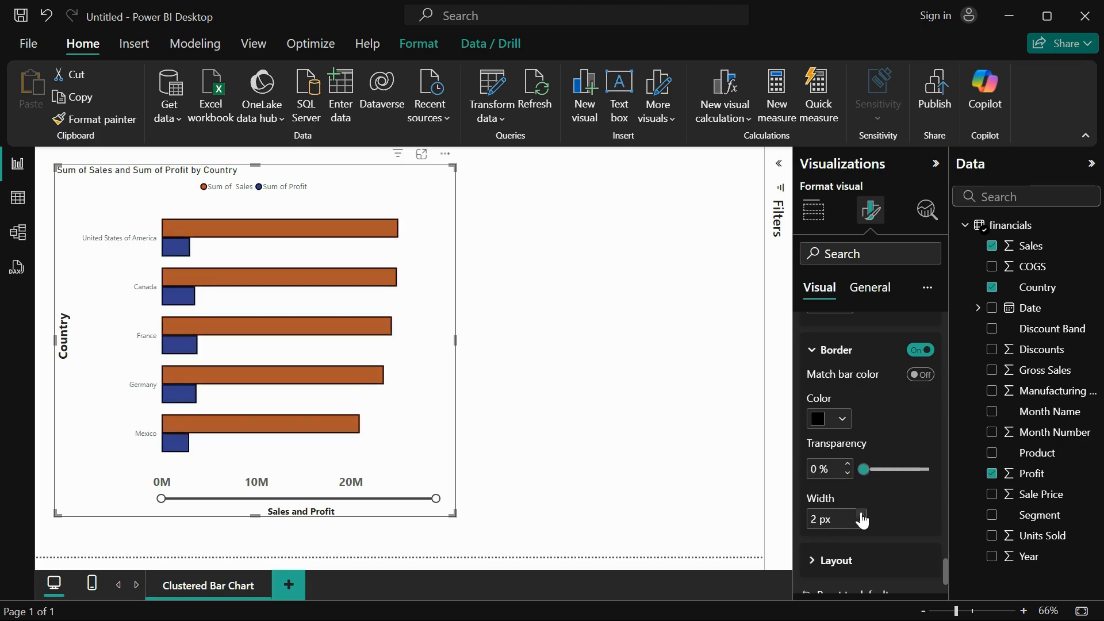
# Try matching the border color to the bar color and switch the option back off.
pyautogui.click(922, 376)
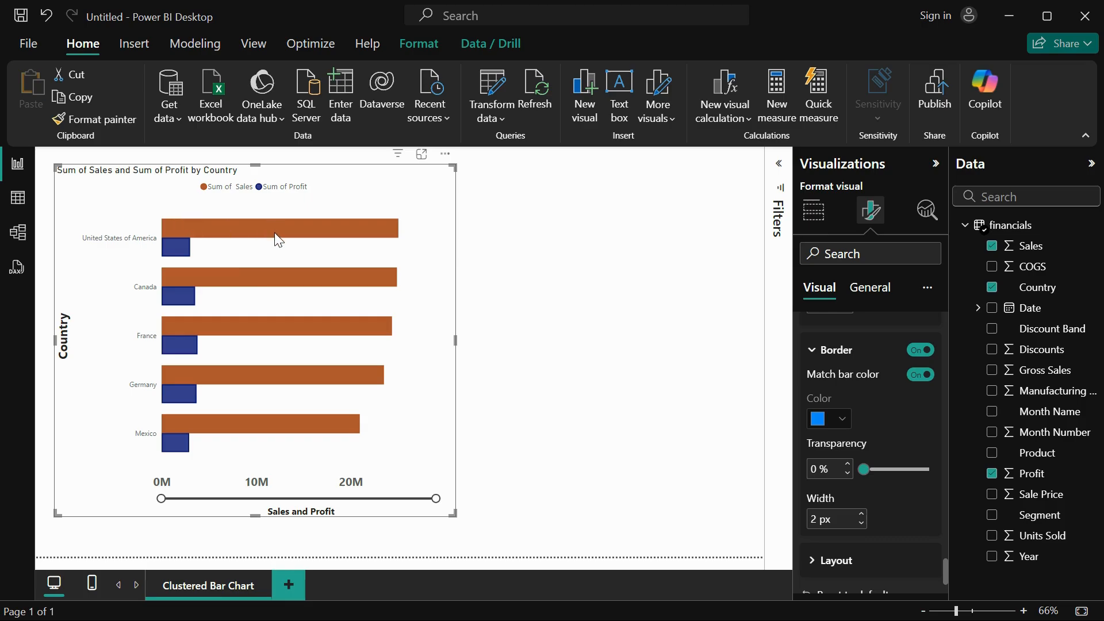
pyautogui.moveTo(275, 233)
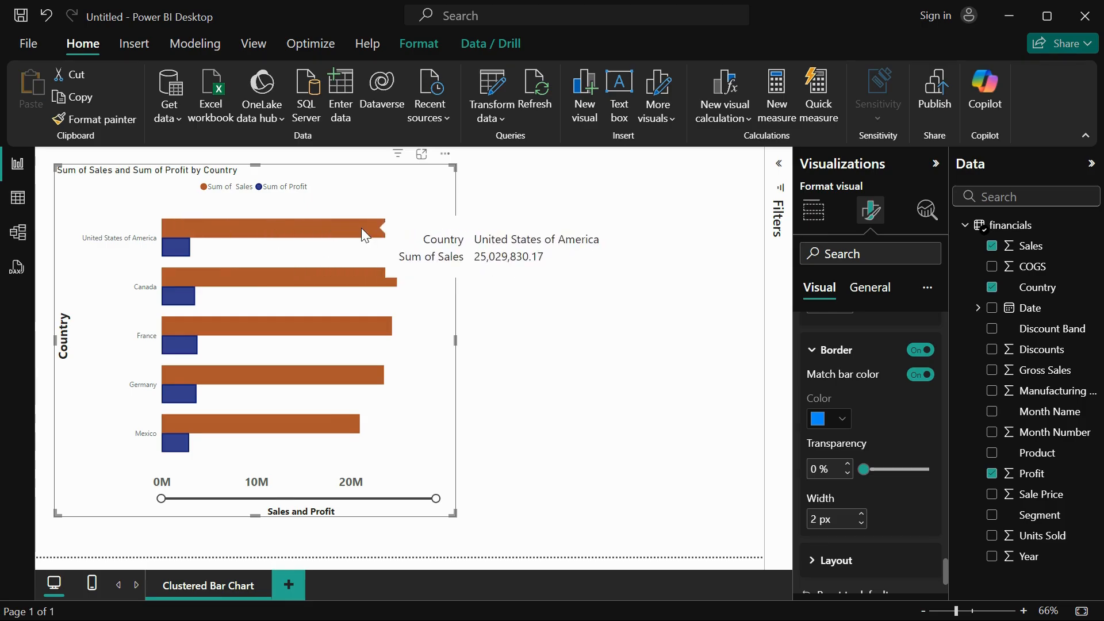
pyautogui.click(920, 377)
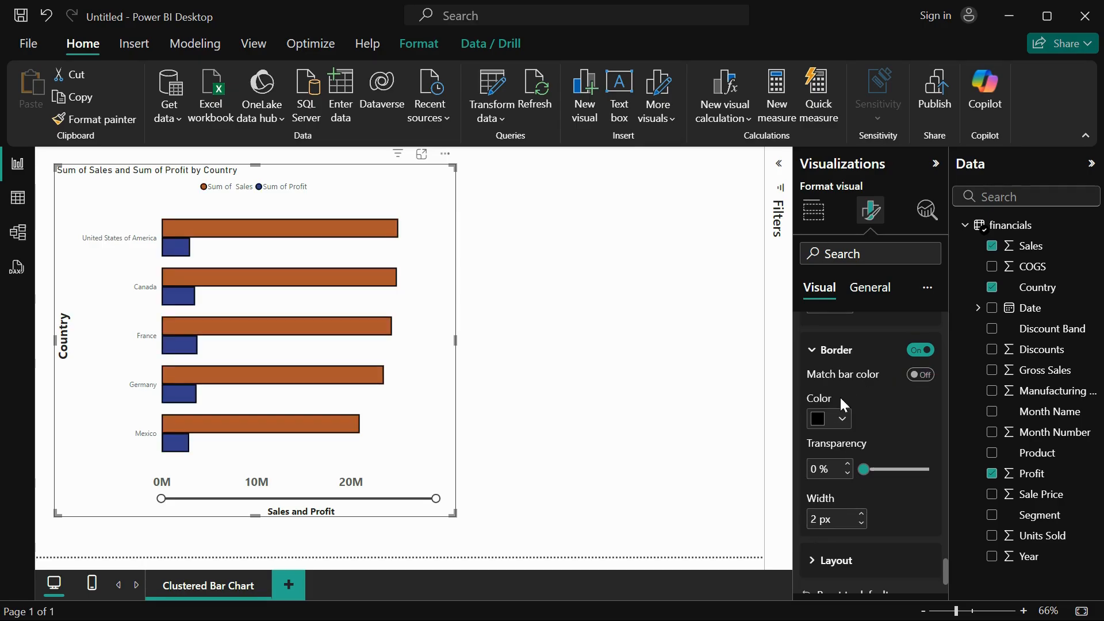
# Turn on data labels for the chart's bars.
pyautogui.scroll(-2, 857, 478)
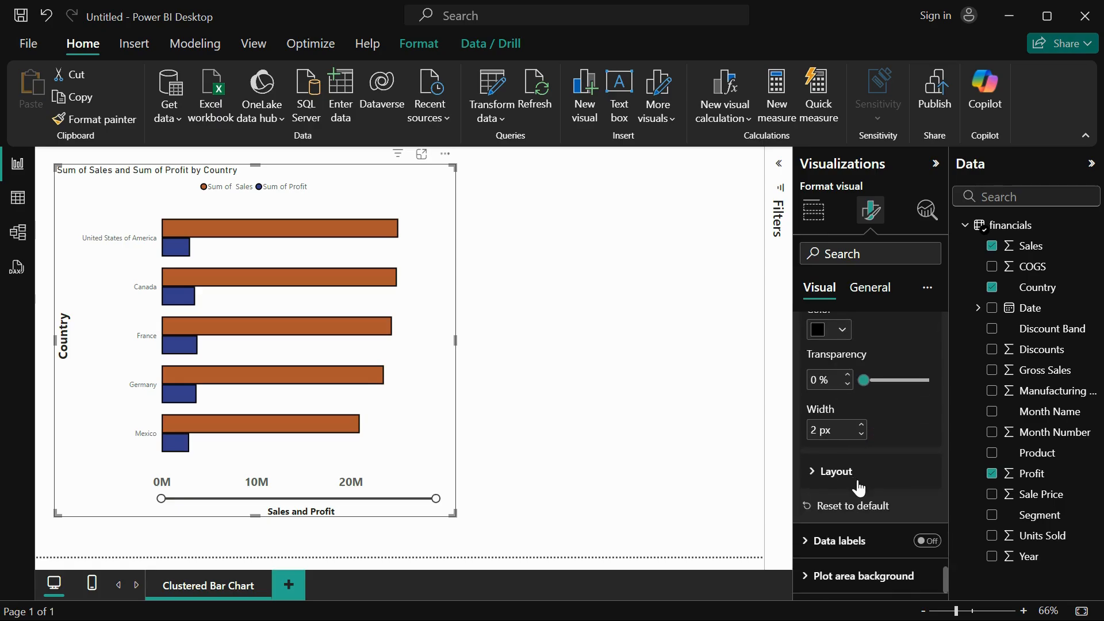
pyautogui.click(887, 539)
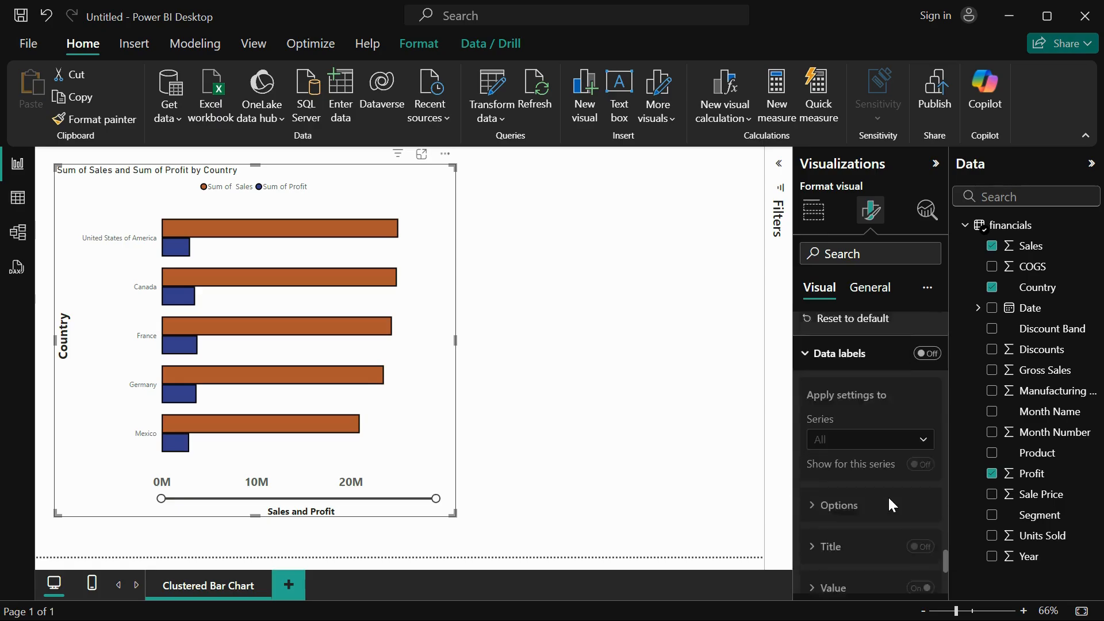
pyautogui.click(931, 329)
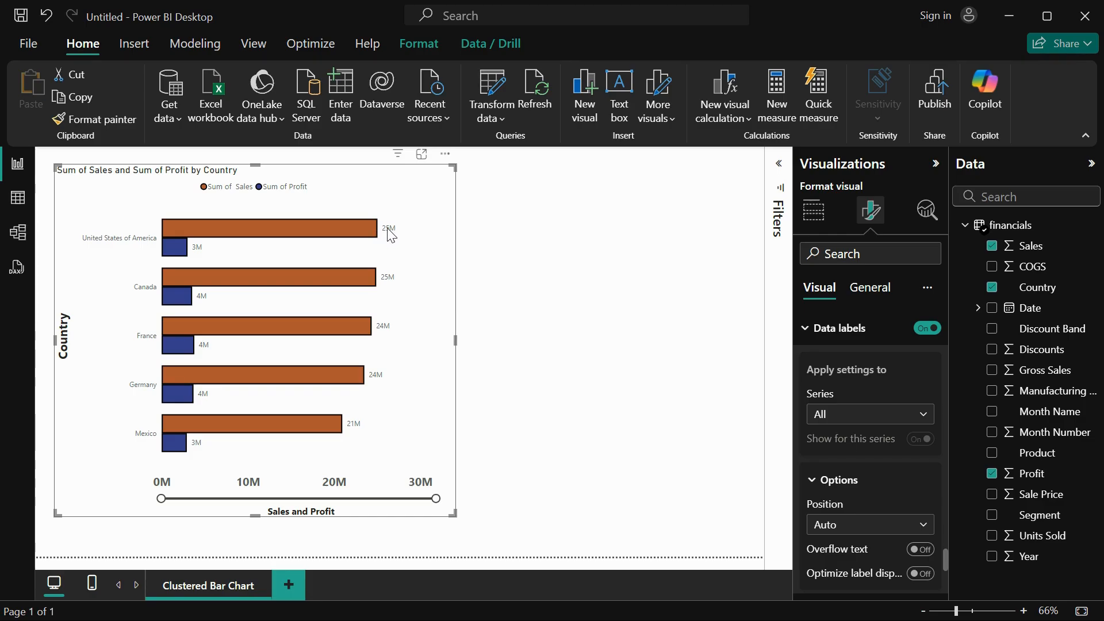
pyautogui.moveTo(274, 228)
# Check the data label settings offered for the Sum of Sales and Sum of Profit series.
pyautogui.click(862, 423)
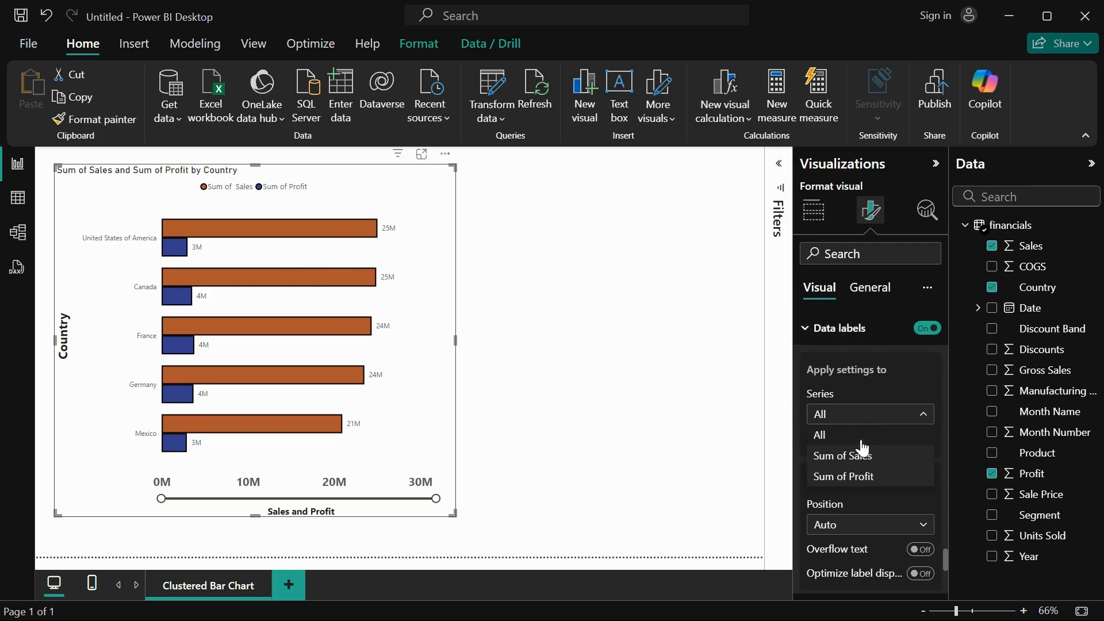
pyautogui.click(861, 413)
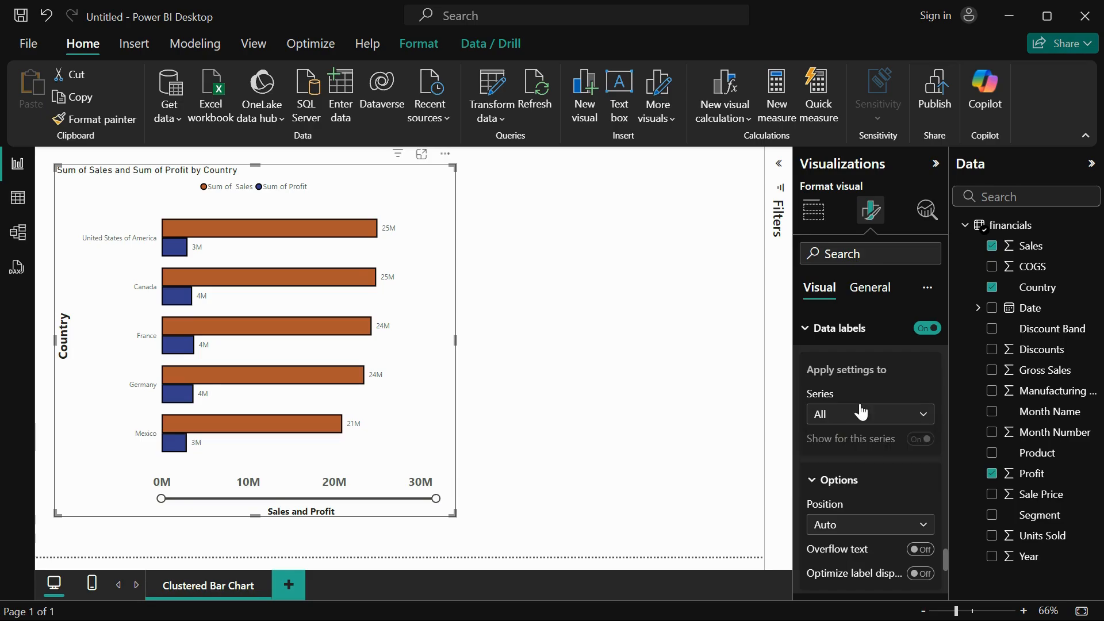
pyautogui.scroll(-2, 853, 457)
pyautogui.scroll(2, 854, 456)
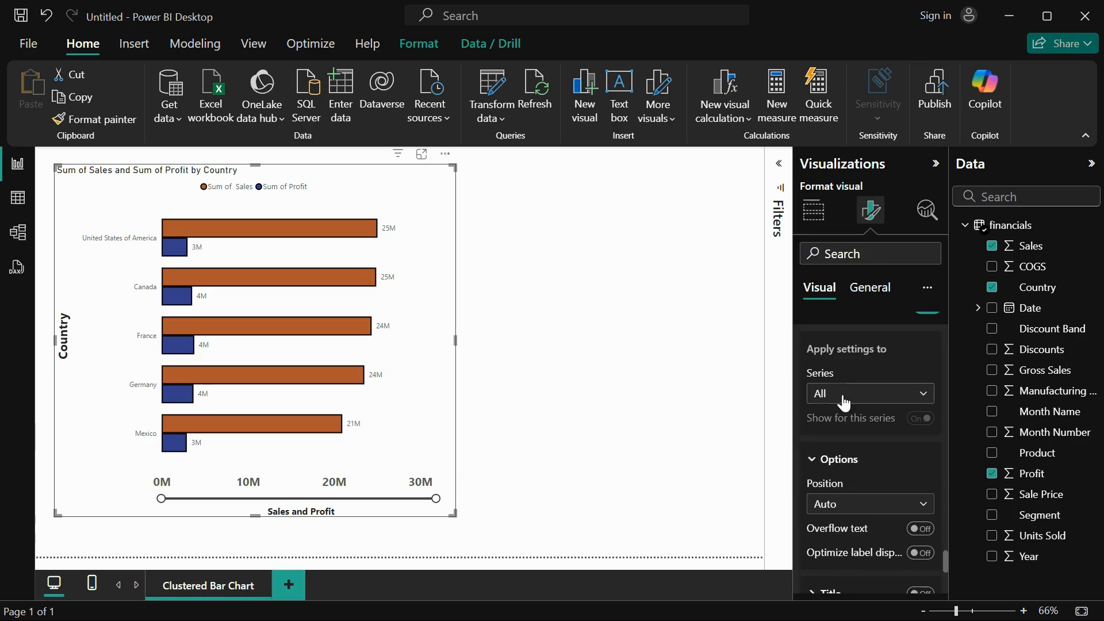
pyautogui.click(893, 398)
pyautogui.click(882, 437)
pyautogui.click(877, 407)
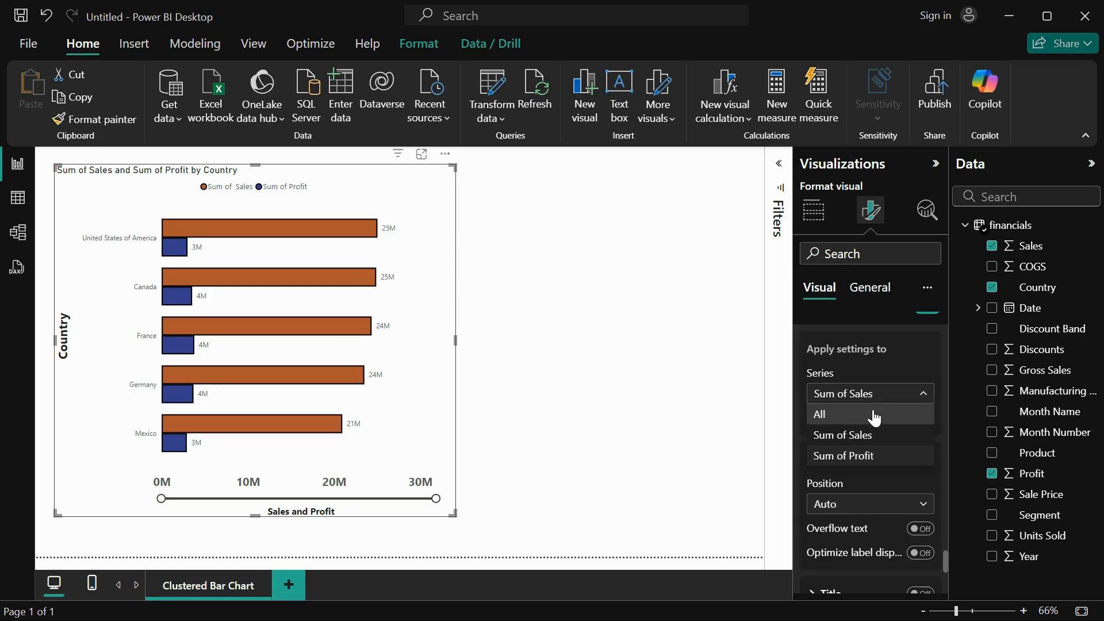
pyautogui.click(868, 458)
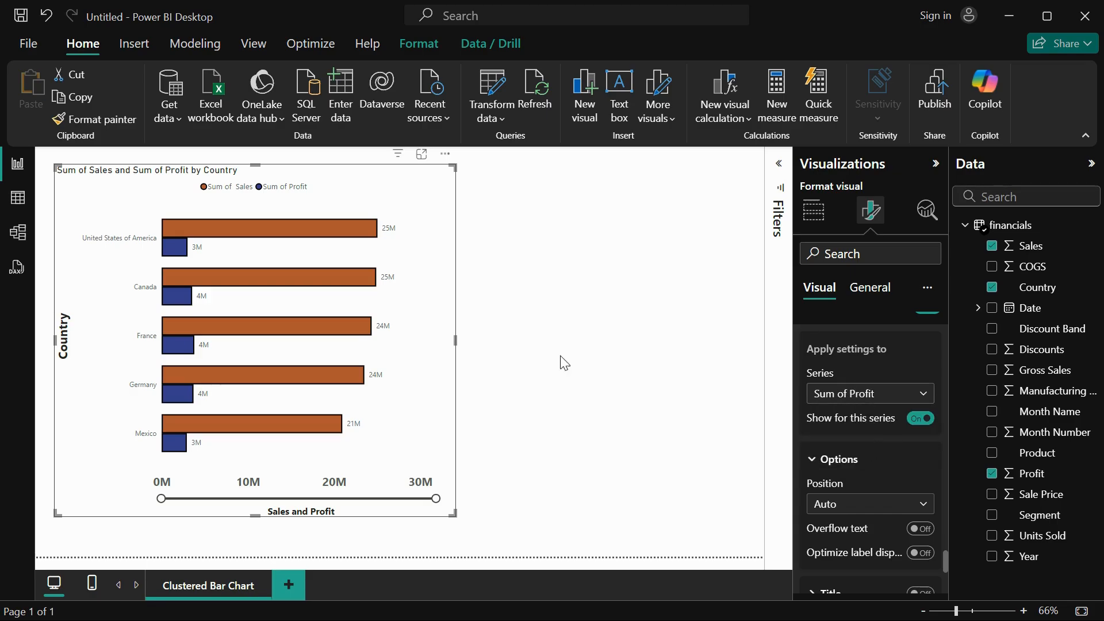
pyautogui.scroll(-2, 870, 522)
pyautogui.scroll(1, 871, 523)
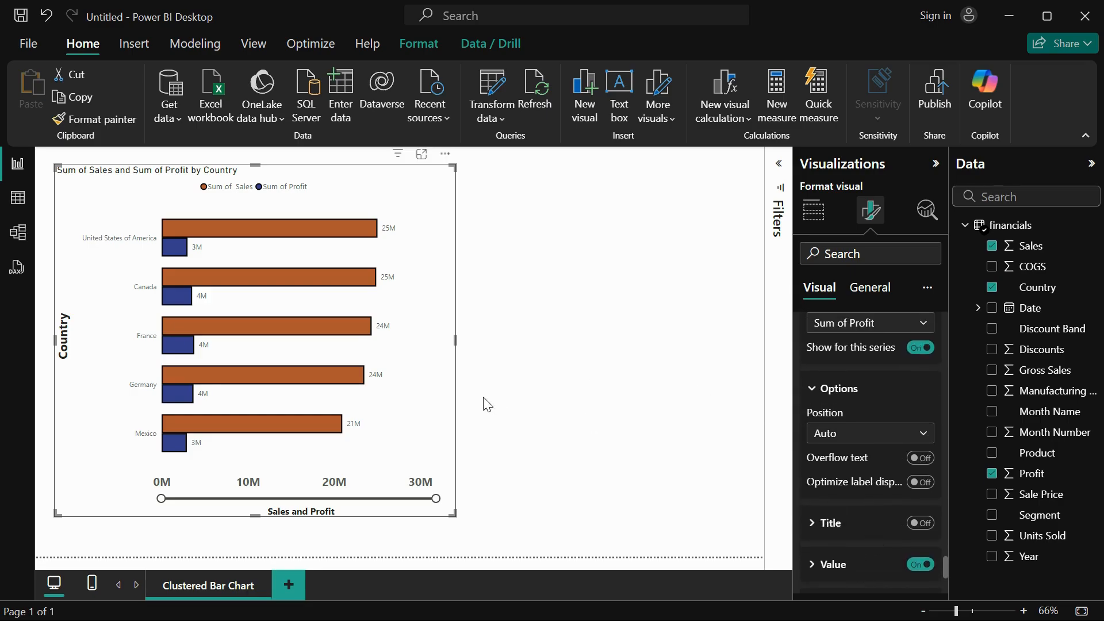
# Apply the data label settings to all series and set the label position to Inside end.
pyautogui.click(861, 335)
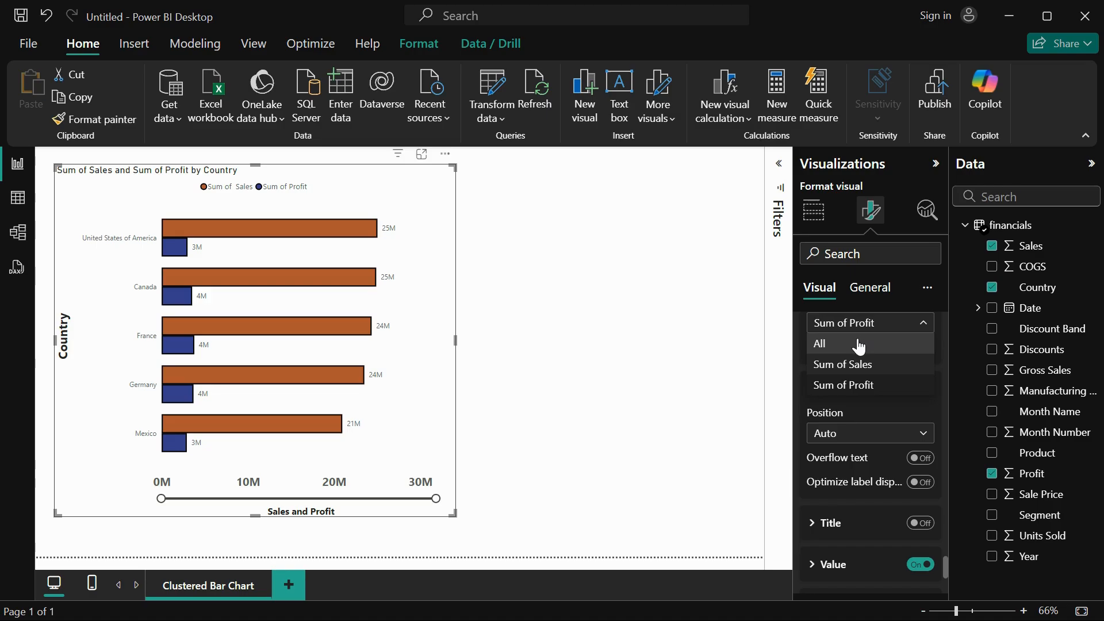
pyautogui.click(859, 344)
pyautogui.click(871, 442)
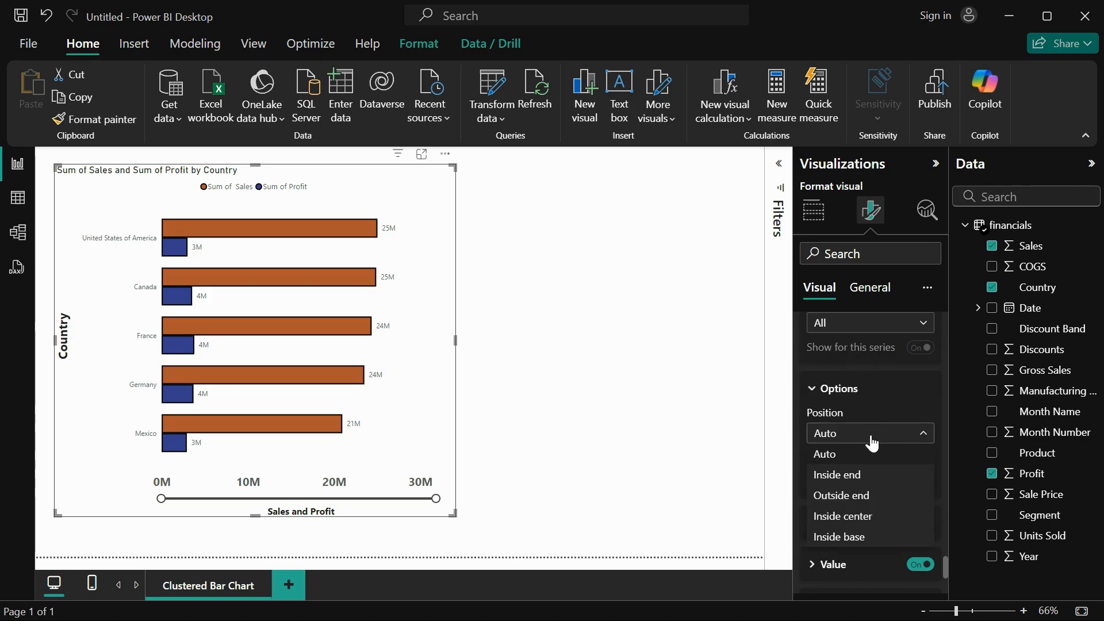
pyautogui.click(852, 471)
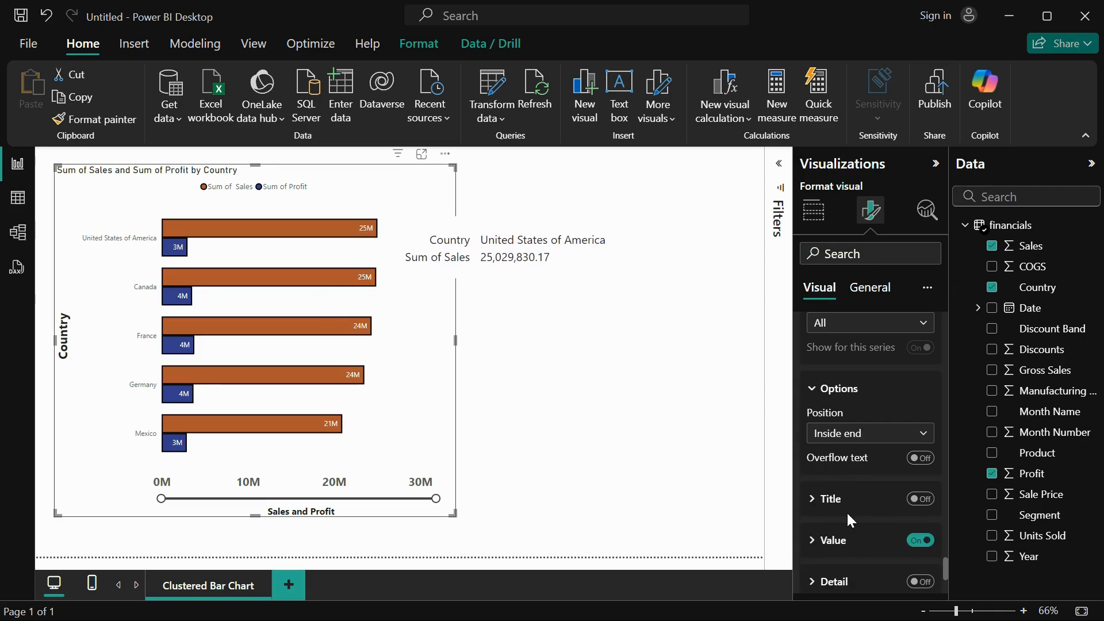
# Try showing series-name titles in the data labels, review the title options, and switch the titles back off.
pyautogui.click(920, 501)
pyautogui.scroll(-2, 875, 530)
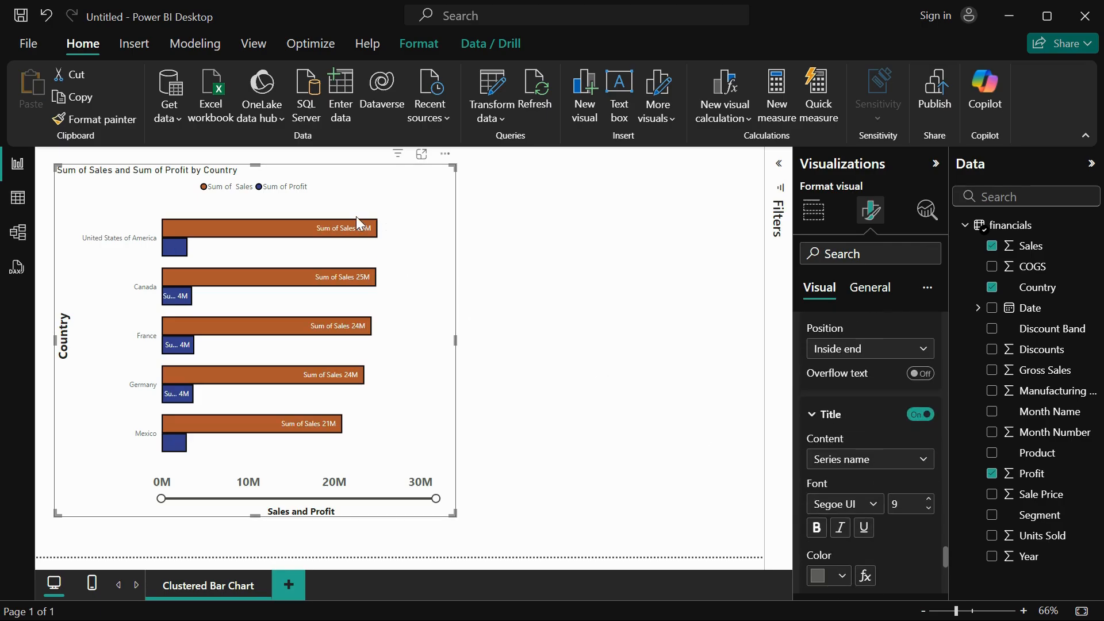
pyautogui.scroll(-2, 859, 526)
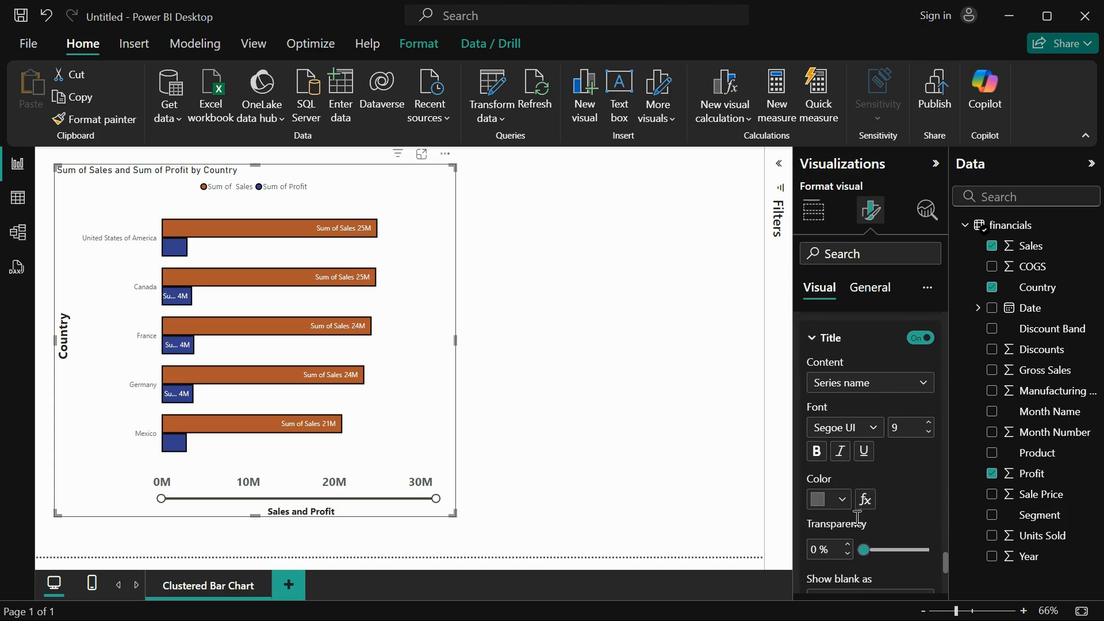
pyautogui.scroll(-2, 876, 518)
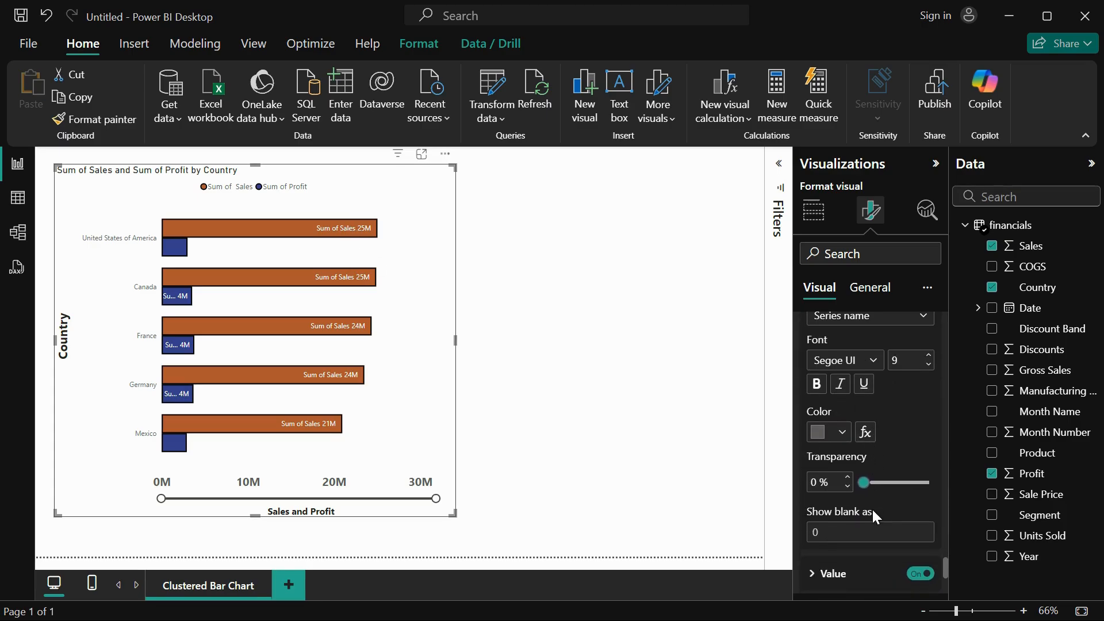
pyautogui.scroll(1, 885, 351)
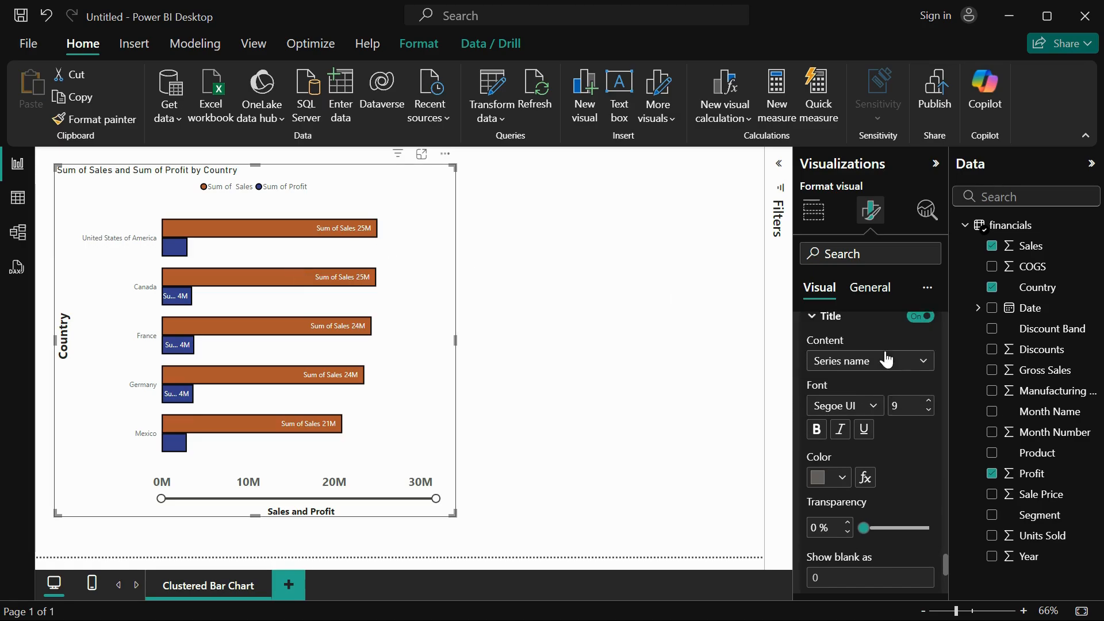
pyautogui.click(916, 329)
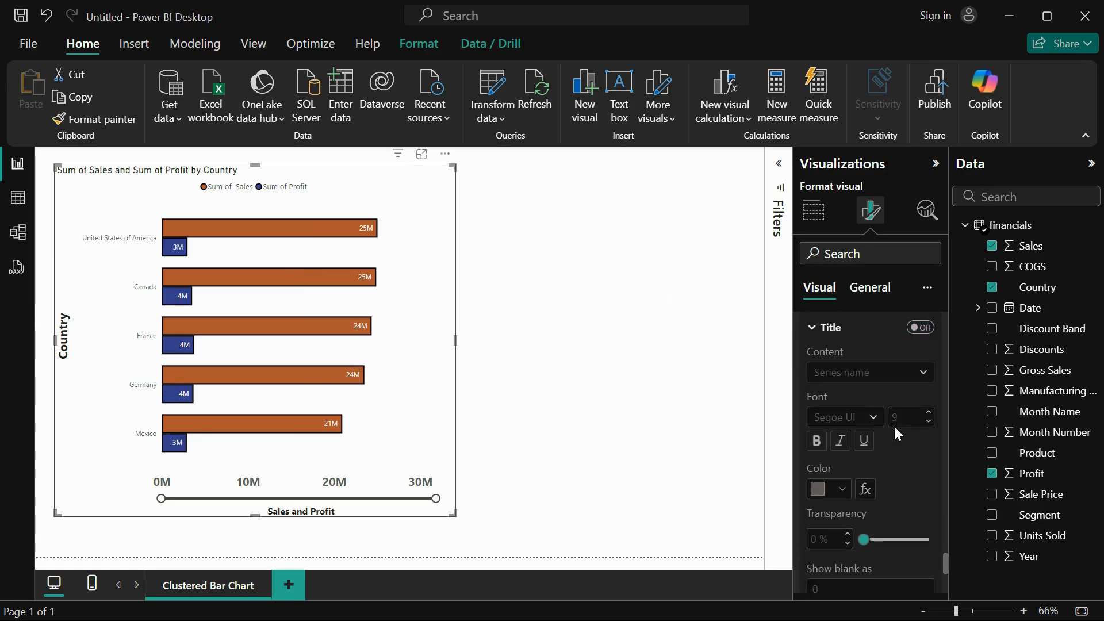
# Switch off the value display in the data labels.
pyautogui.scroll(-5, 893, 425)
pyautogui.click(835, 402)
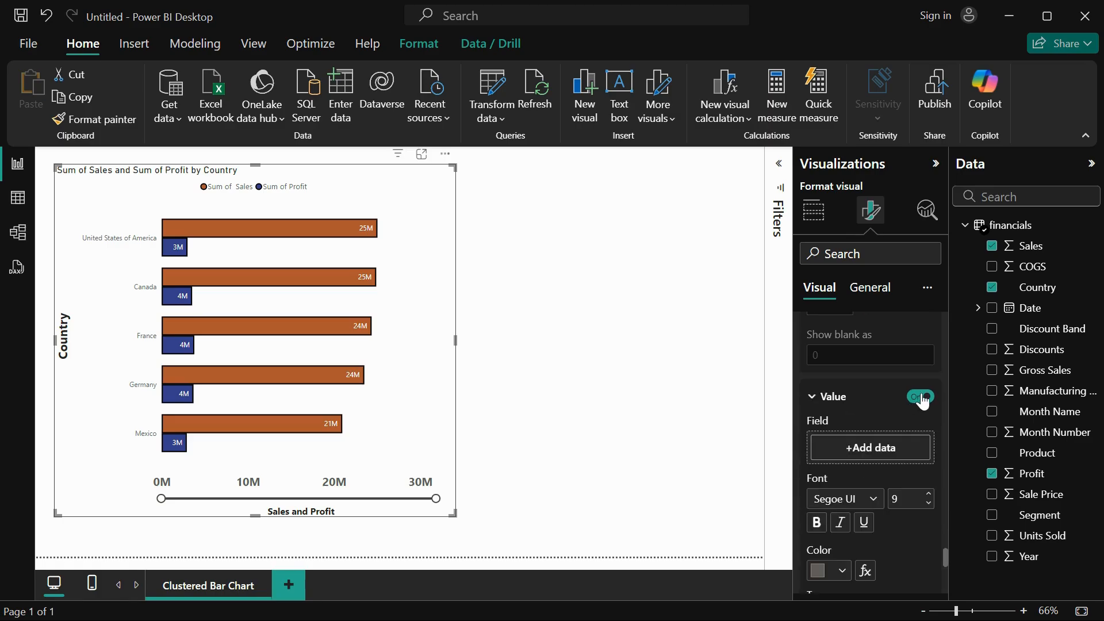
pyautogui.click(922, 397)
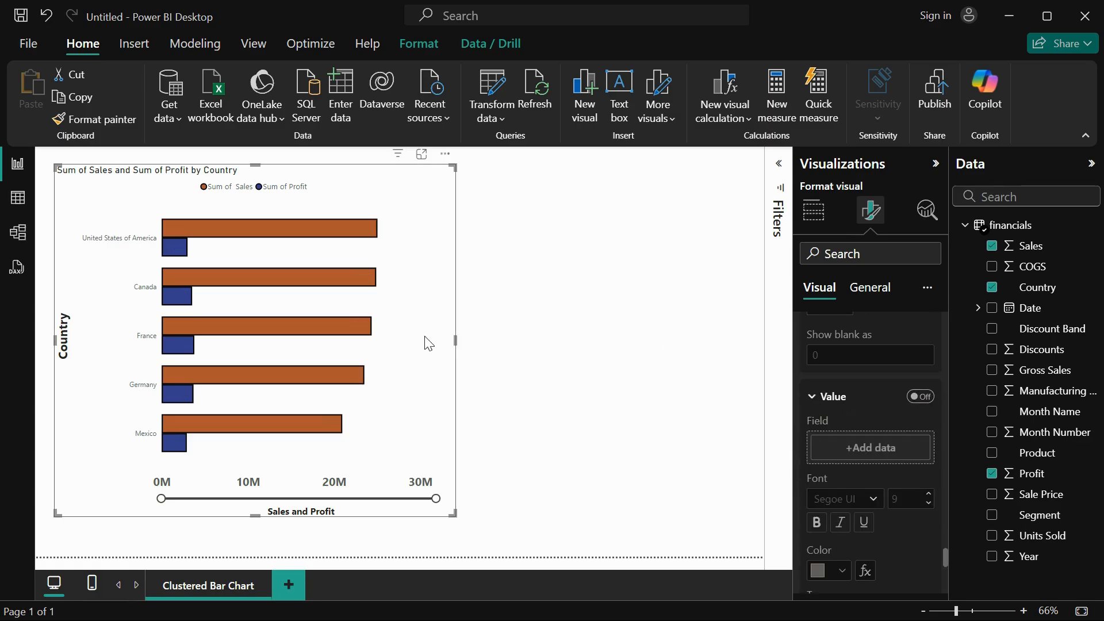
# Switch the data label values back on and set their decimal places to 2.
pyautogui.click(922, 396)
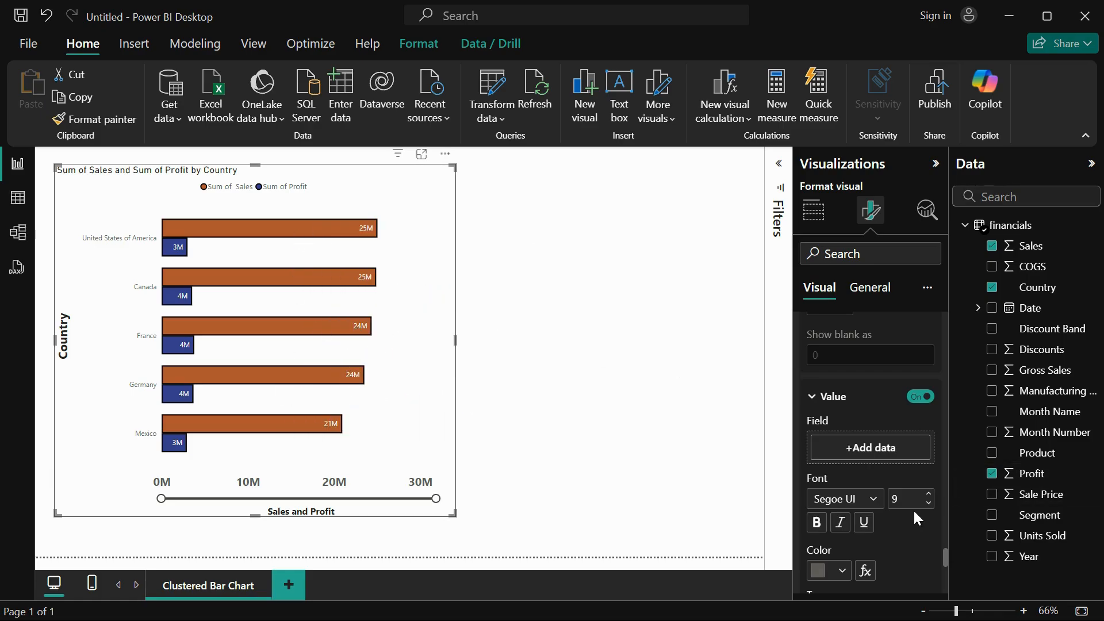
pyautogui.scroll(-2, 913, 509)
pyautogui.scroll(-1, 854, 443)
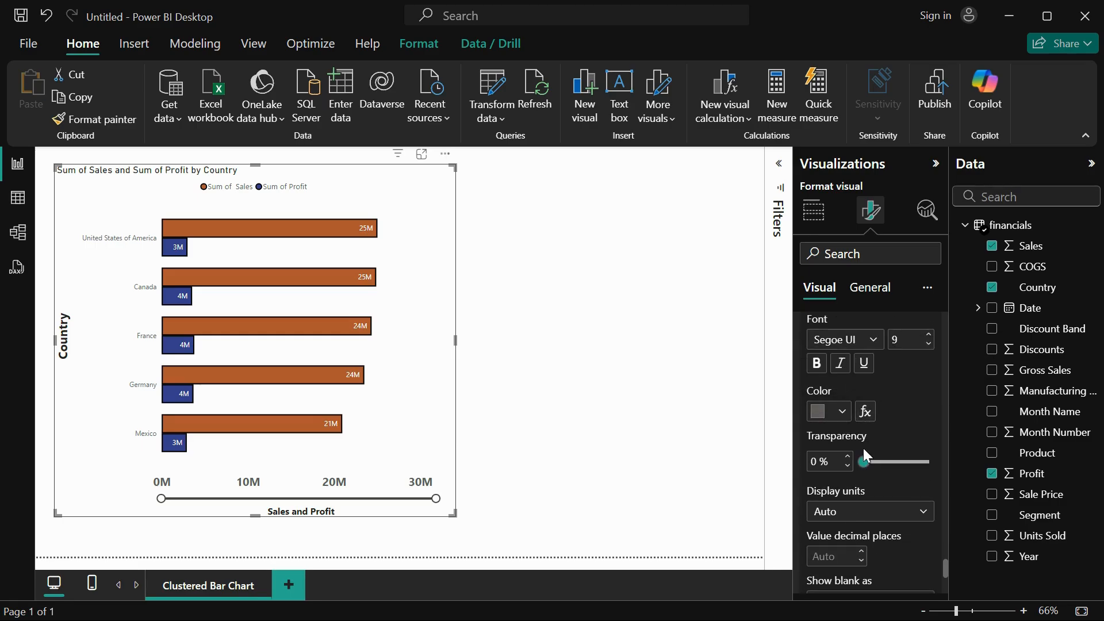
pyautogui.scroll(-2, 907, 529)
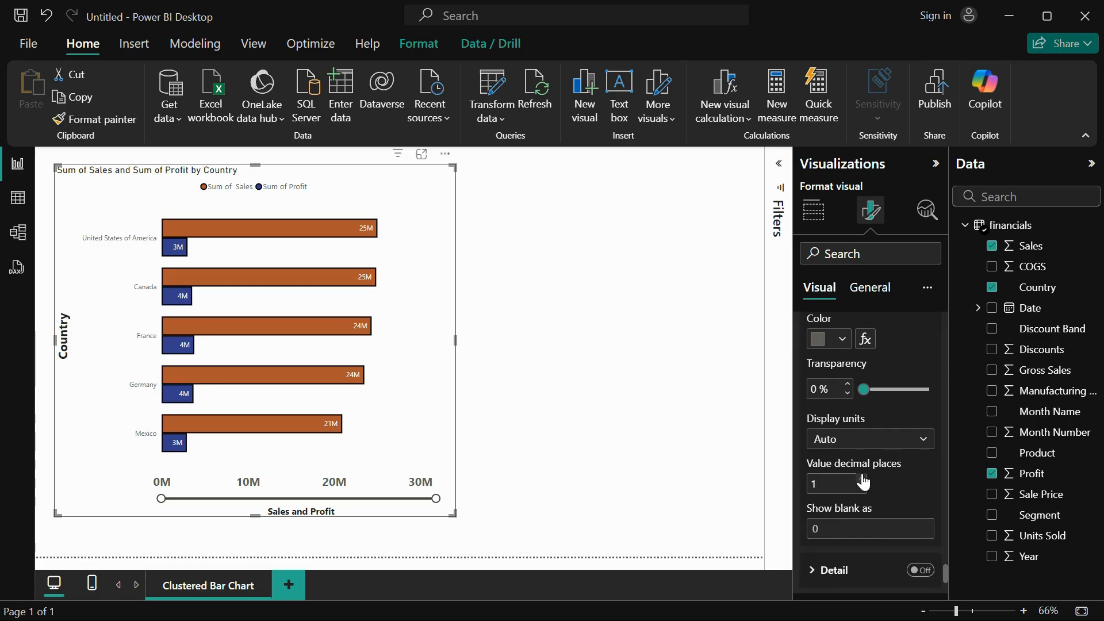
pyautogui.click(861, 478)
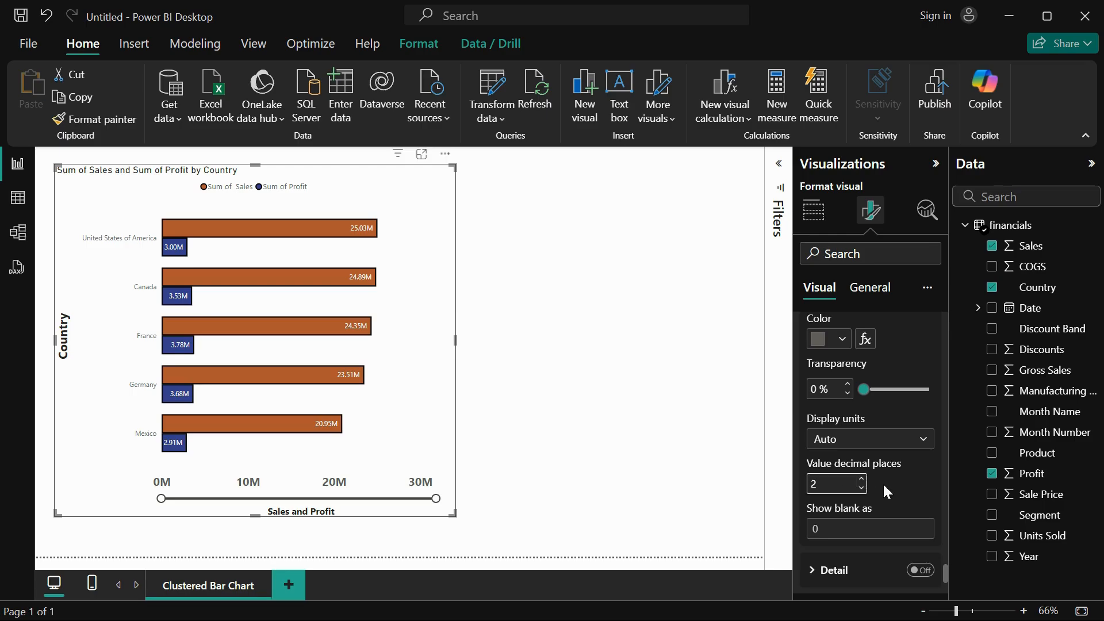
pyautogui.click(832, 524)
# Try Thousands as the display units of the data label values and return them to Auto.
pyautogui.click(845, 440)
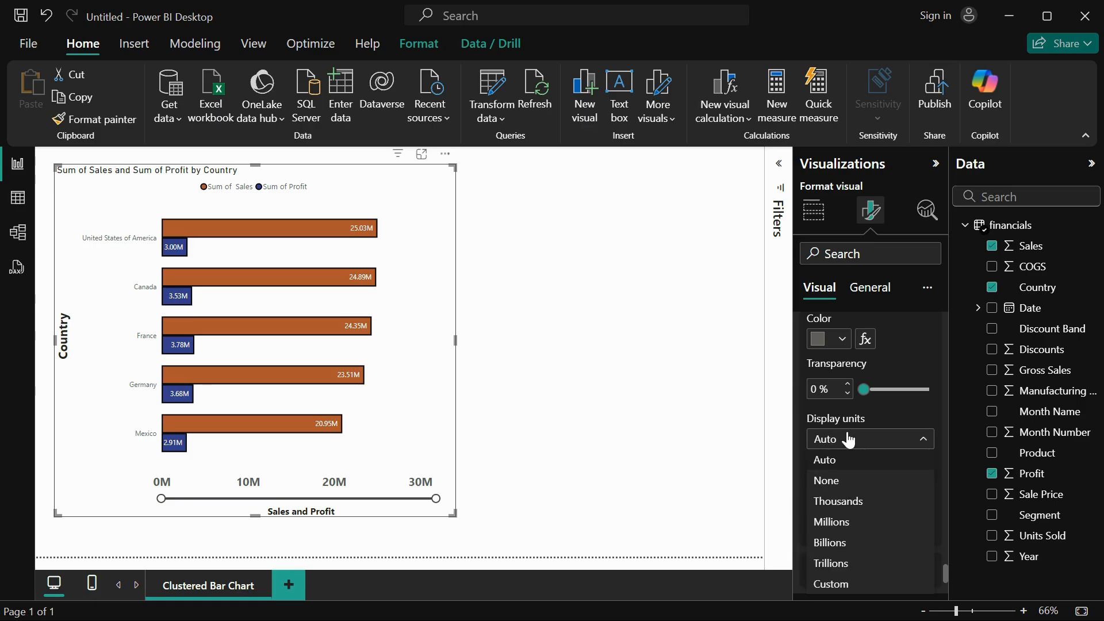
pyautogui.click(845, 501)
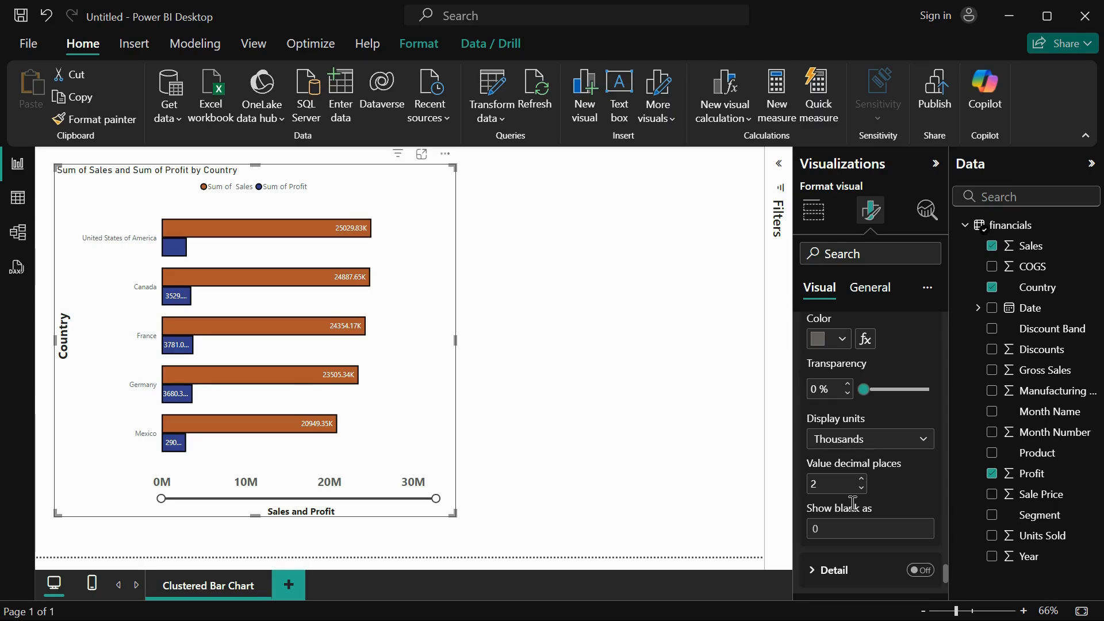
pyautogui.click(864, 442)
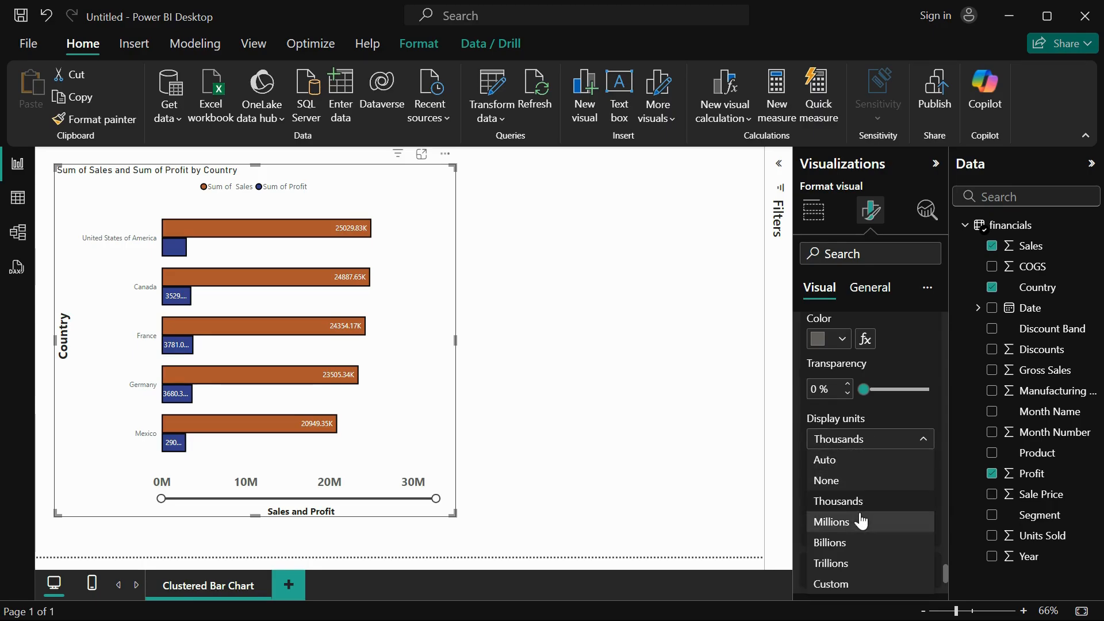
pyautogui.click(855, 463)
# Try adding COGS as a detail in the data labels, review its options, and switch the detail off.
pyautogui.scroll(-2, 850, 524)
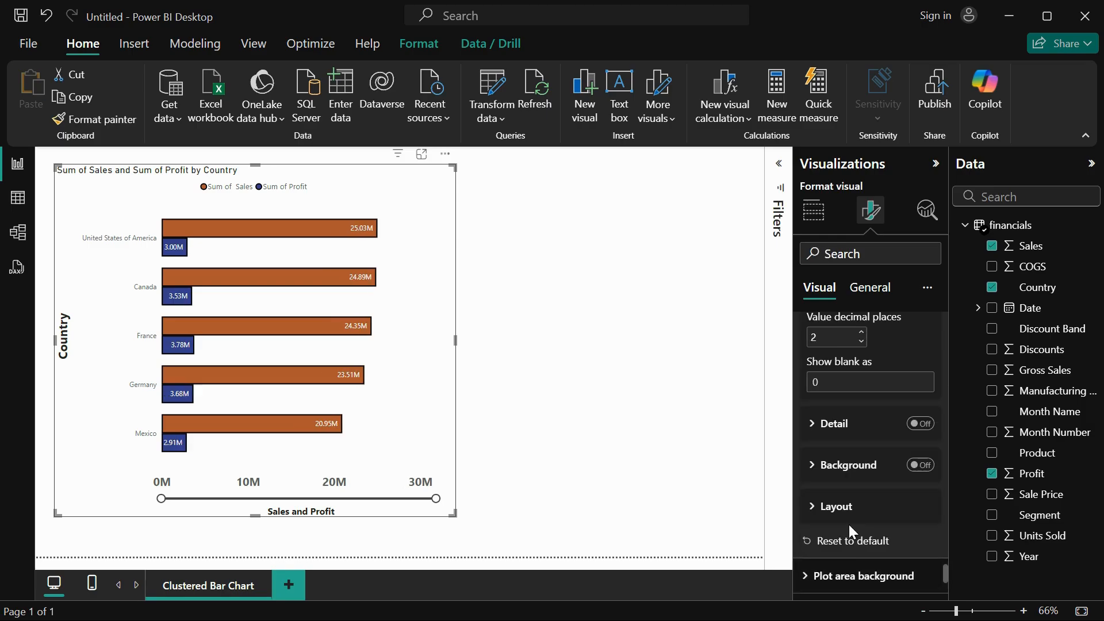
pyautogui.click(922, 425)
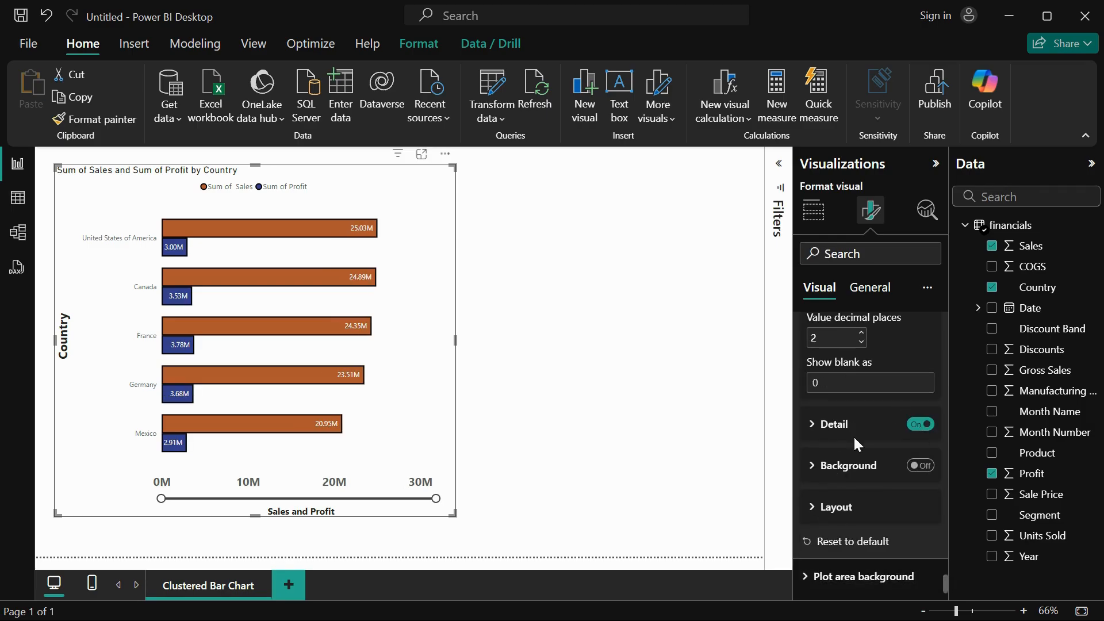
pyautogui.click(833, 425)
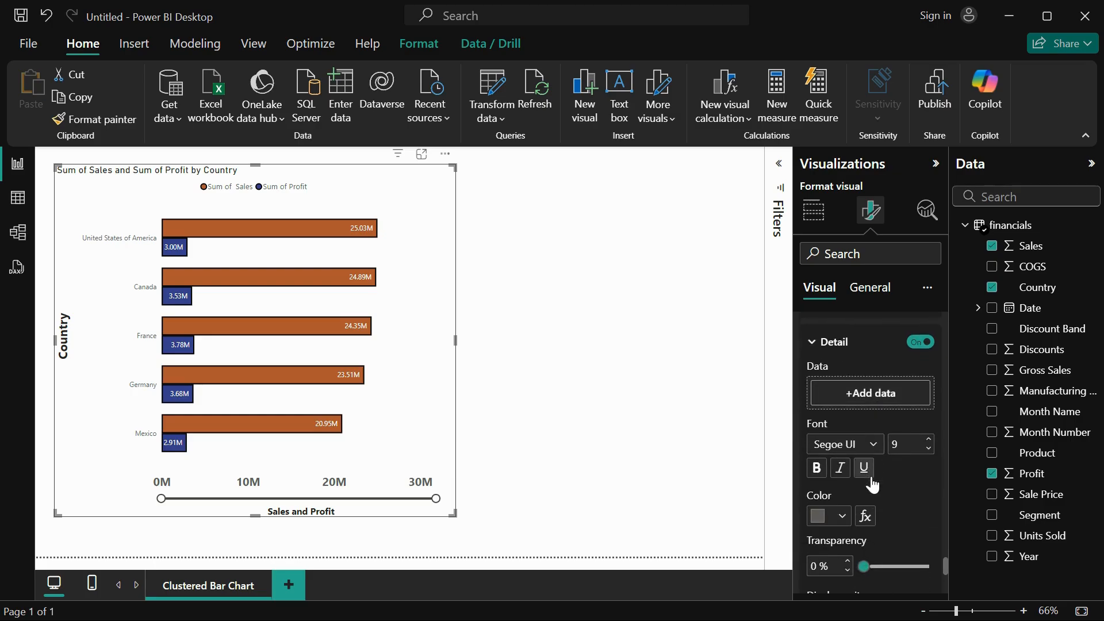
pyautogui.scroll(-2, 869, 402)
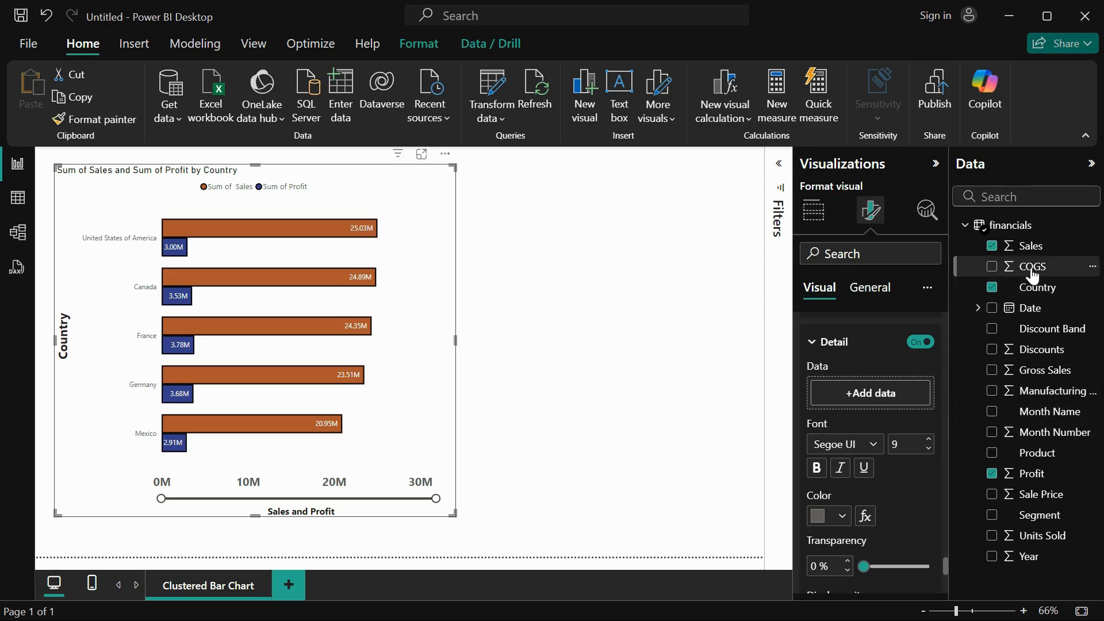
pyautogui.moveTo(1029, 266); pyautogui.dragTo(879, 397)
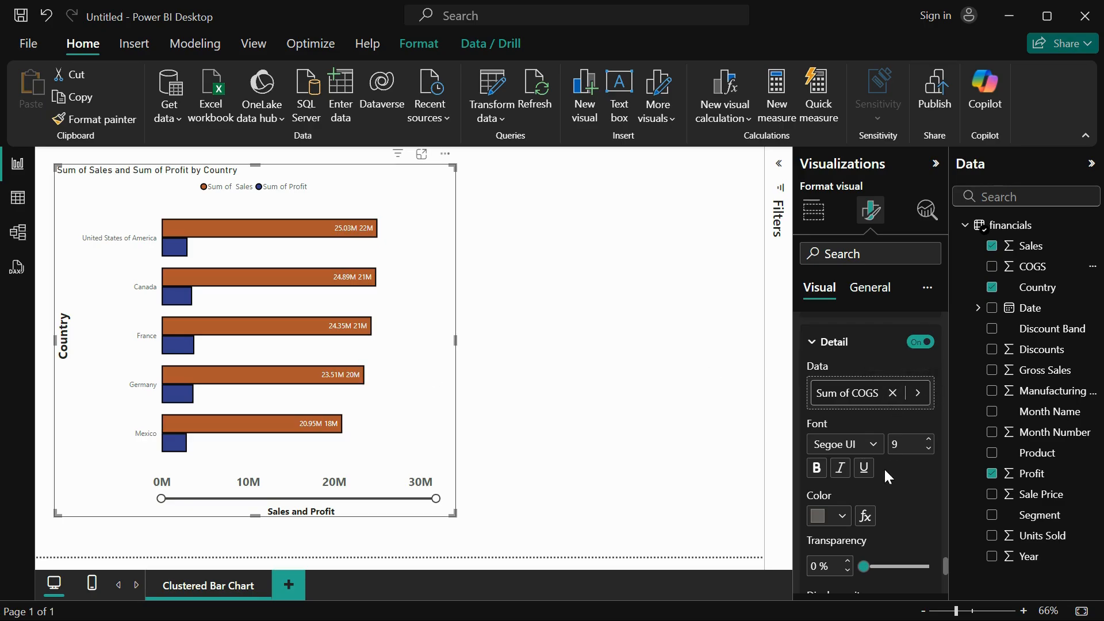
pyautogui.scroll(-1, 884, 467)
pyautogui.scroll(-2, 879, 497)
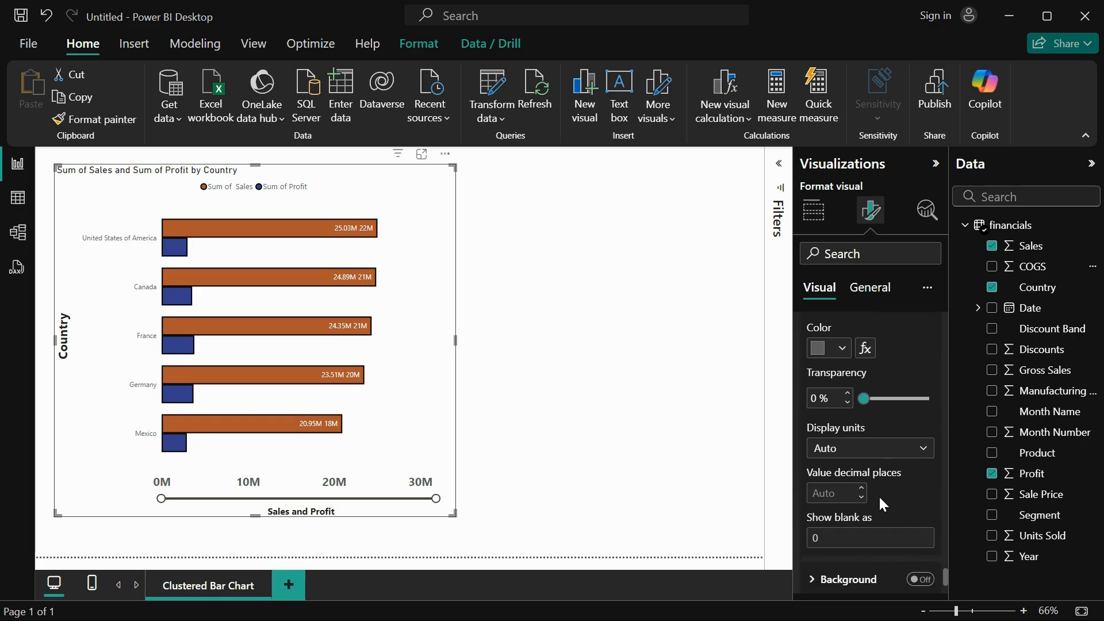
pyautogui.scroll(3, 879, 497)
pyautogui.click(921, 352)
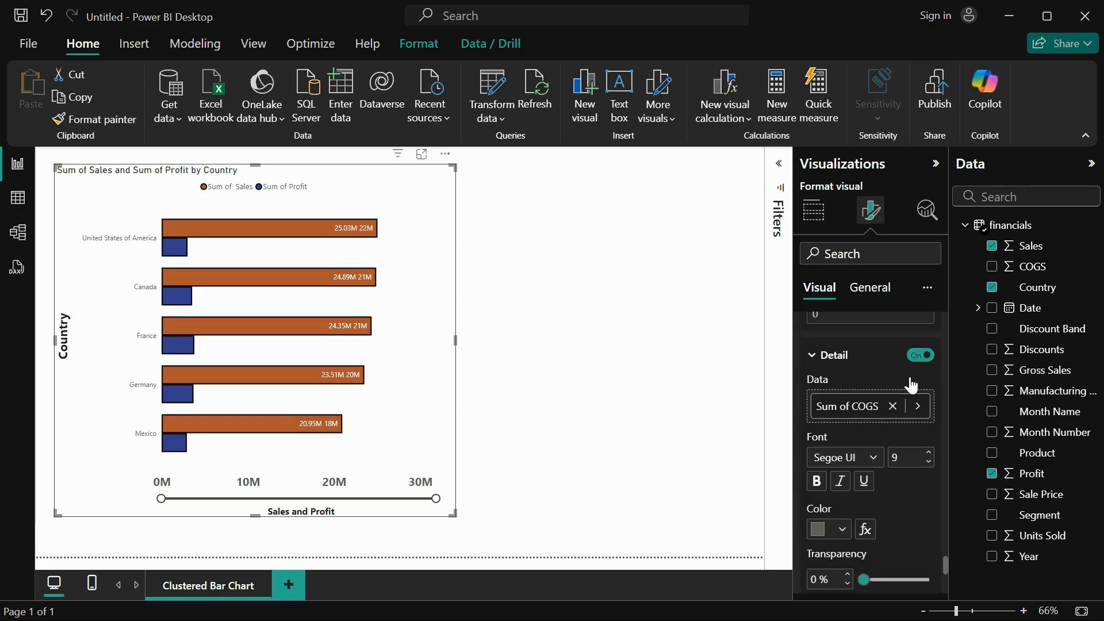
# Switch on the data label background and set its transparency to 35%.
pyautogui.scroll(-3, 875, 470)
pyautogui.scroll(-2, 875, 477)
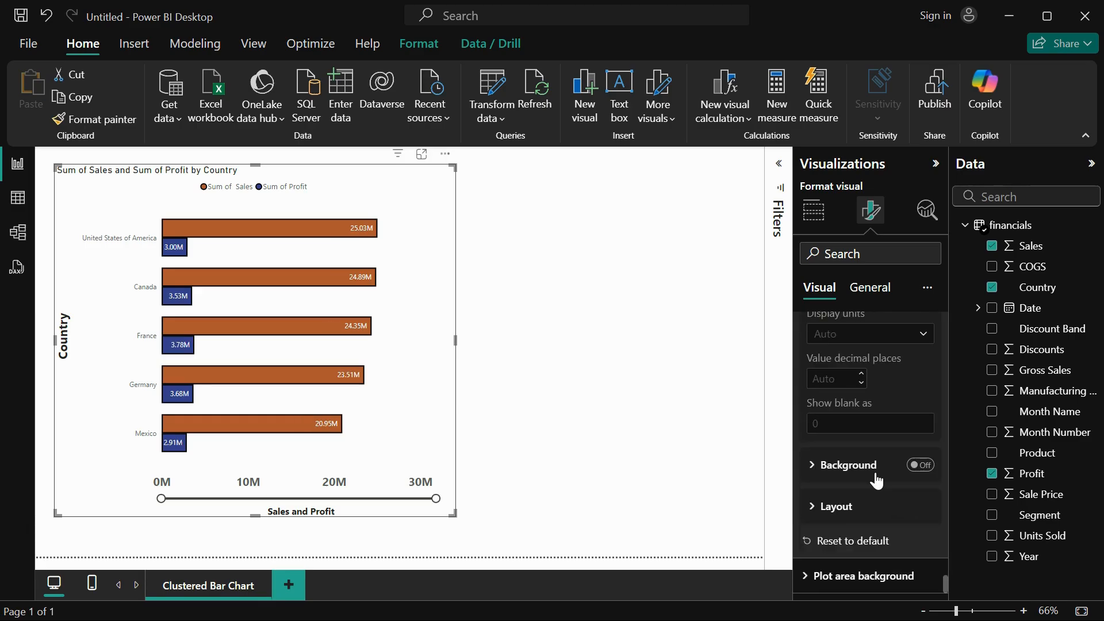
pyautogui.click(845, 464)
pyautogui.click(928, 474)
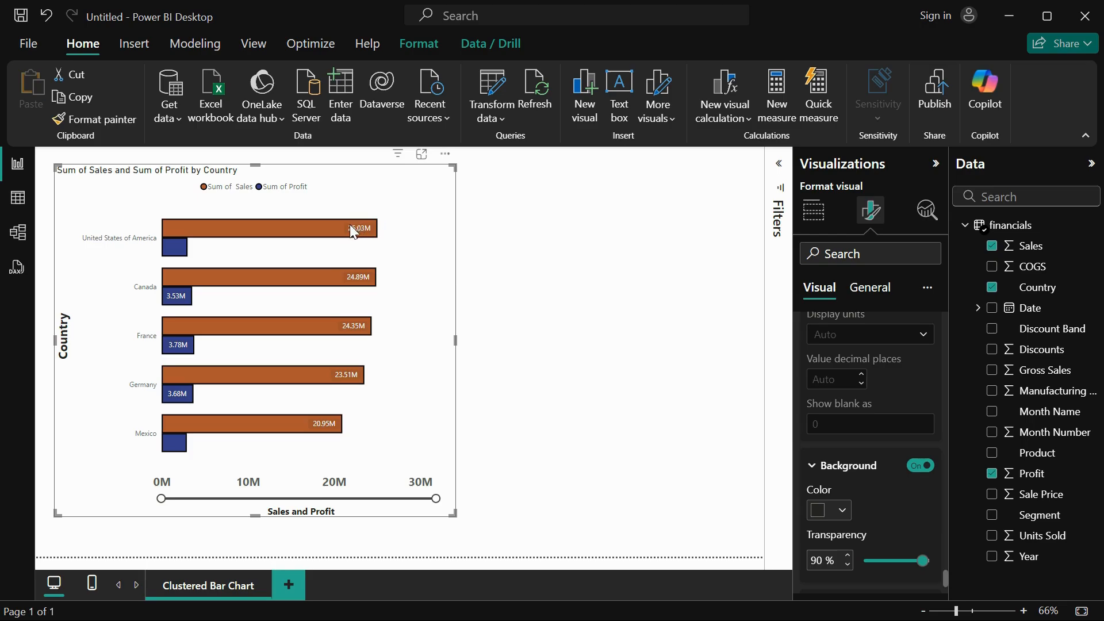
pyautogui.moveTo(357, 232)
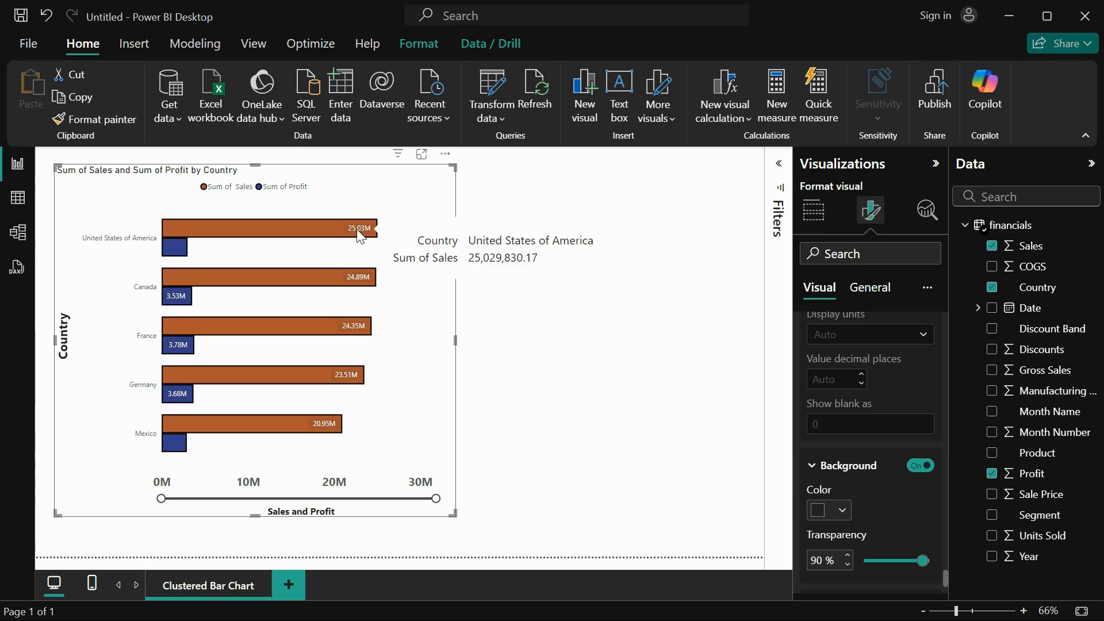
pyautogui.scroll(-2, 864, 504)
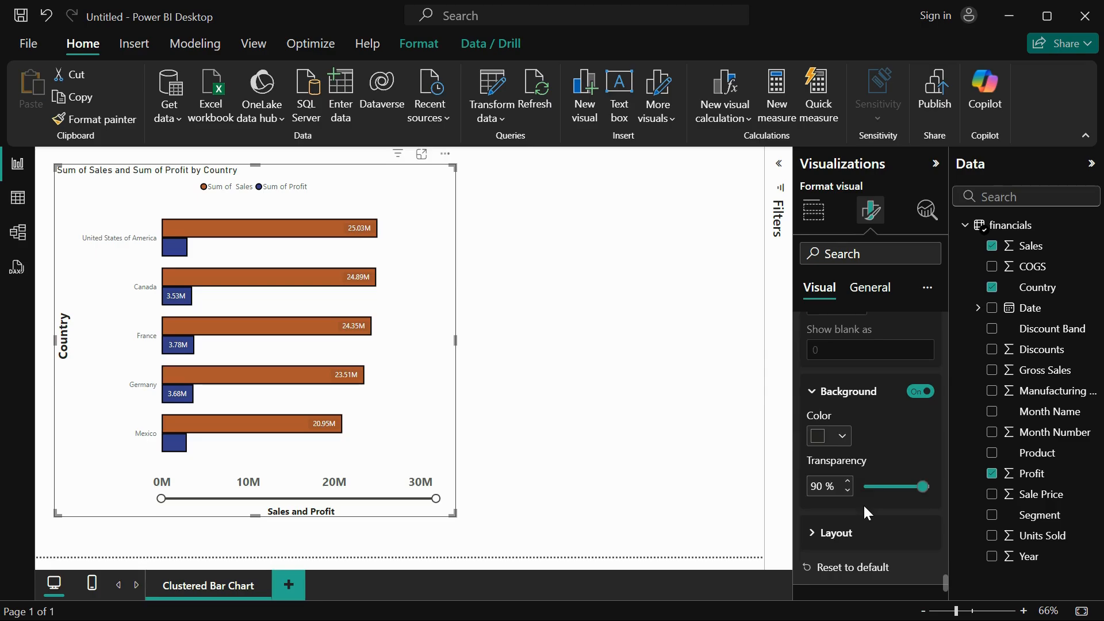
pyautogui.moveTo(923, 486); pyautogui.dragTo(866, 487)
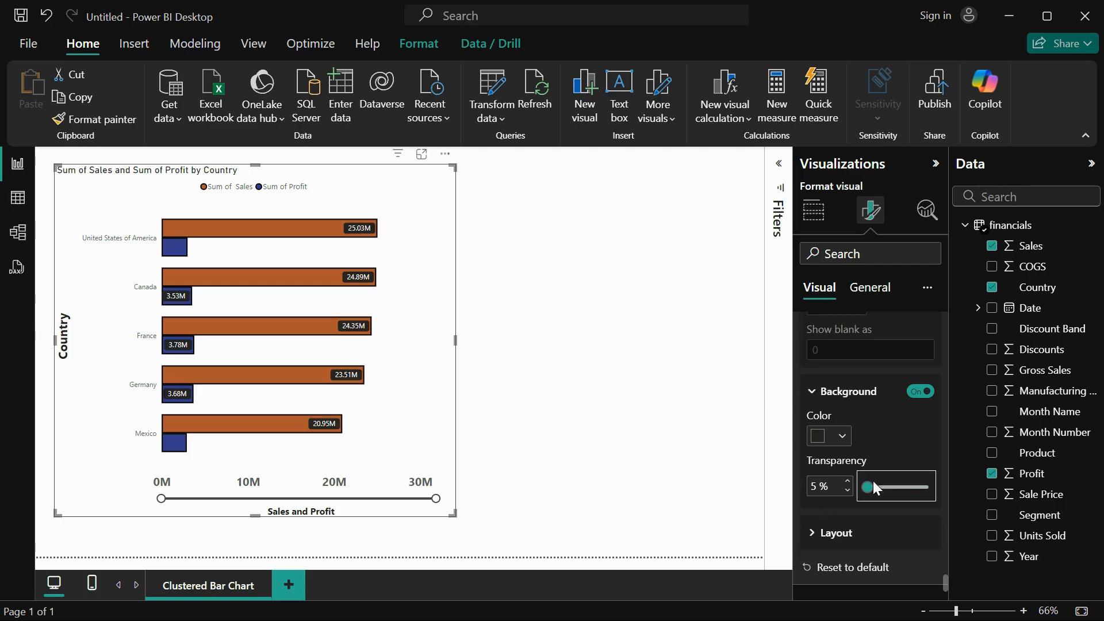
pyautogui.moveTo(868, 487); pyautogui.dragTo(886, 486)
# Set the data label layout to Multi-line and check the horizontal alignment options.
pyautogui.scroll(-1, 890, 522)
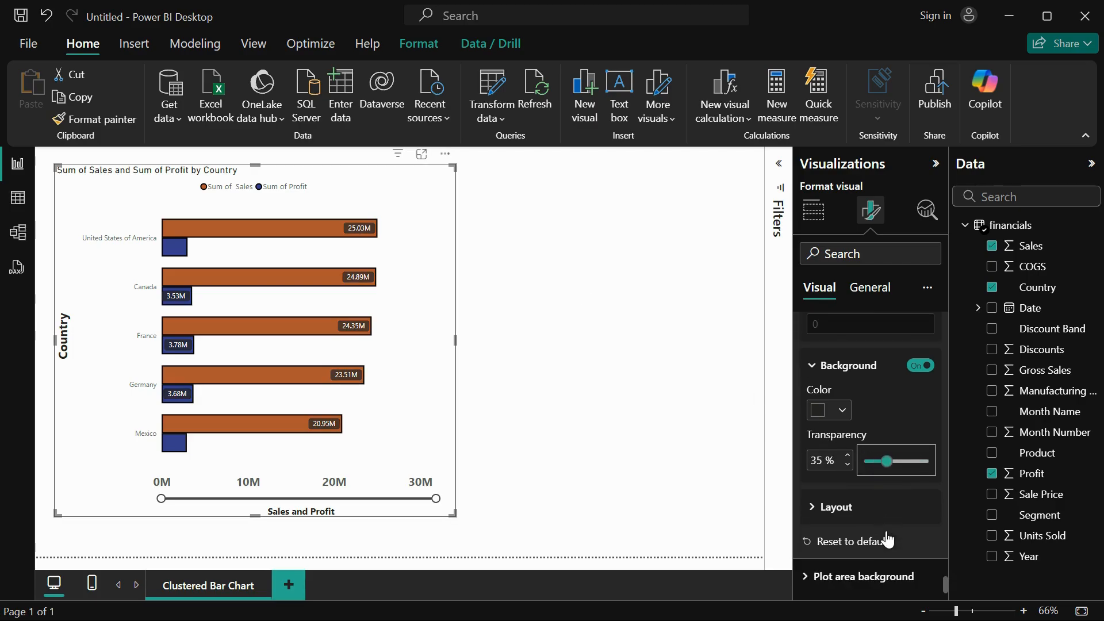
pyautogui.click(828, 507)
pyautogui.scroll(-1, 889, 534)
pyautogui.click(866, 507)
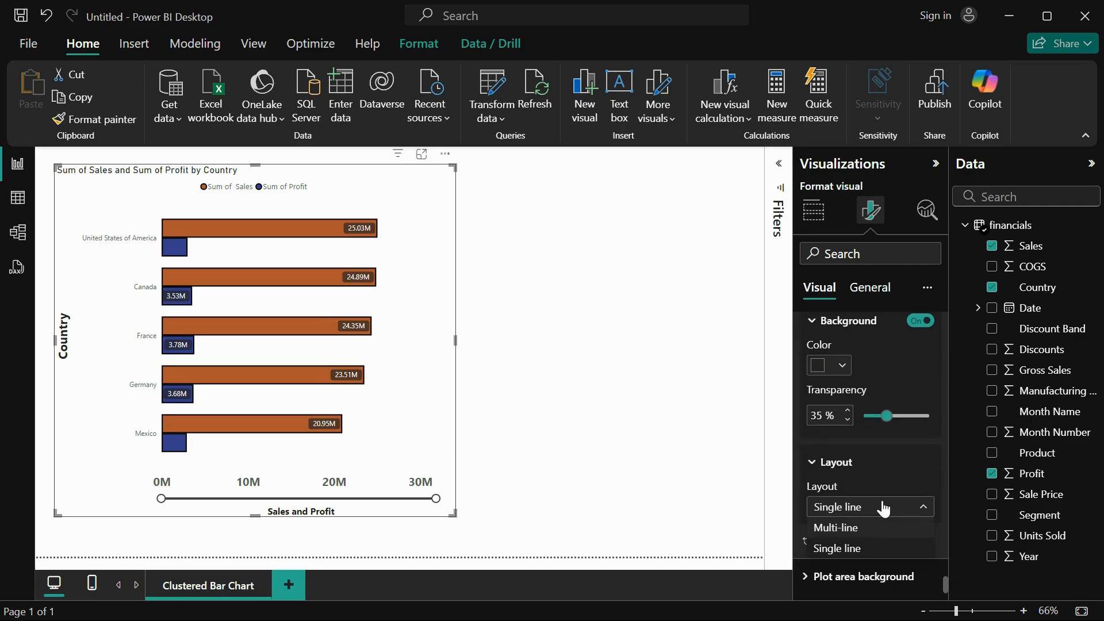
pyautogui.click(857, 527)
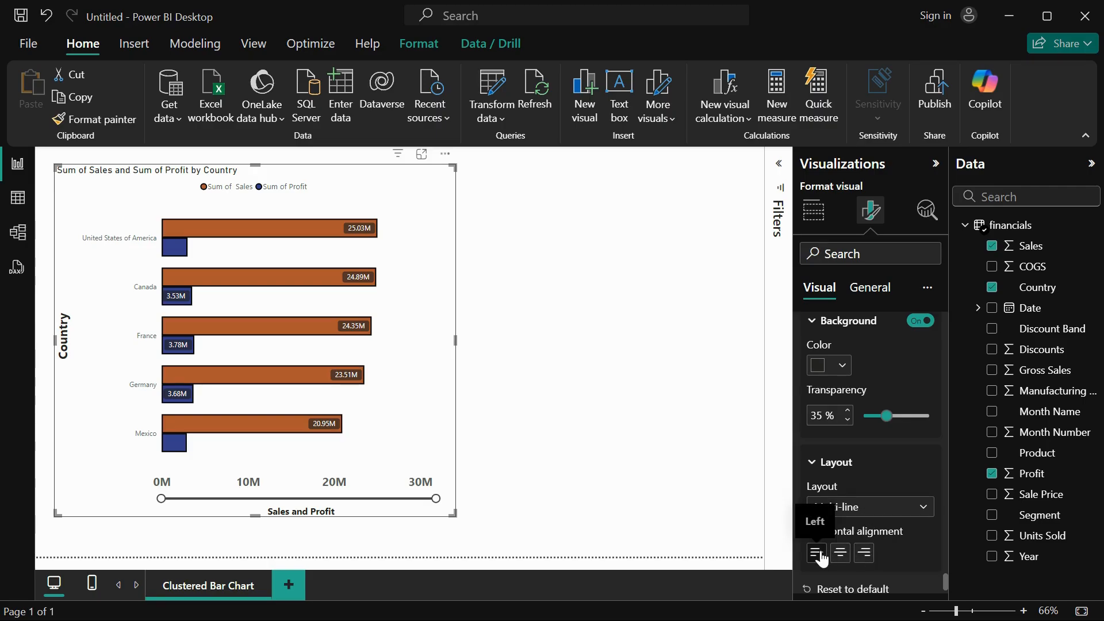
pyautogui.scroll(-2, 856, 371)
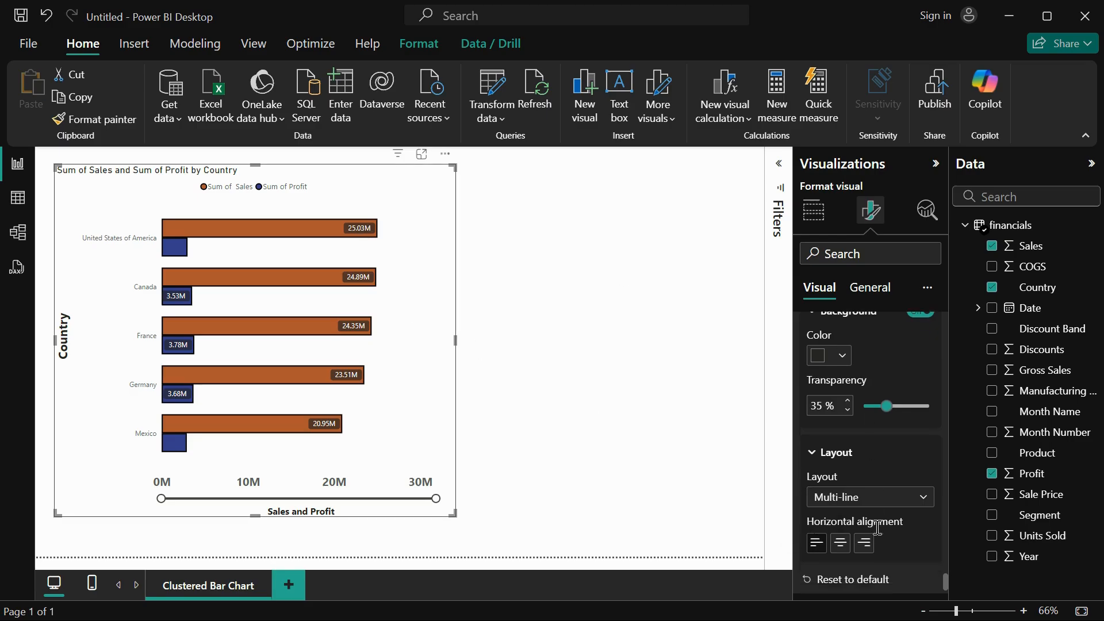
# Insert the image VLOOKUPVSHLOOKUPinExcelllll.jpeg from Downloads as the plot area background.
pyautogui.click(843, 575)
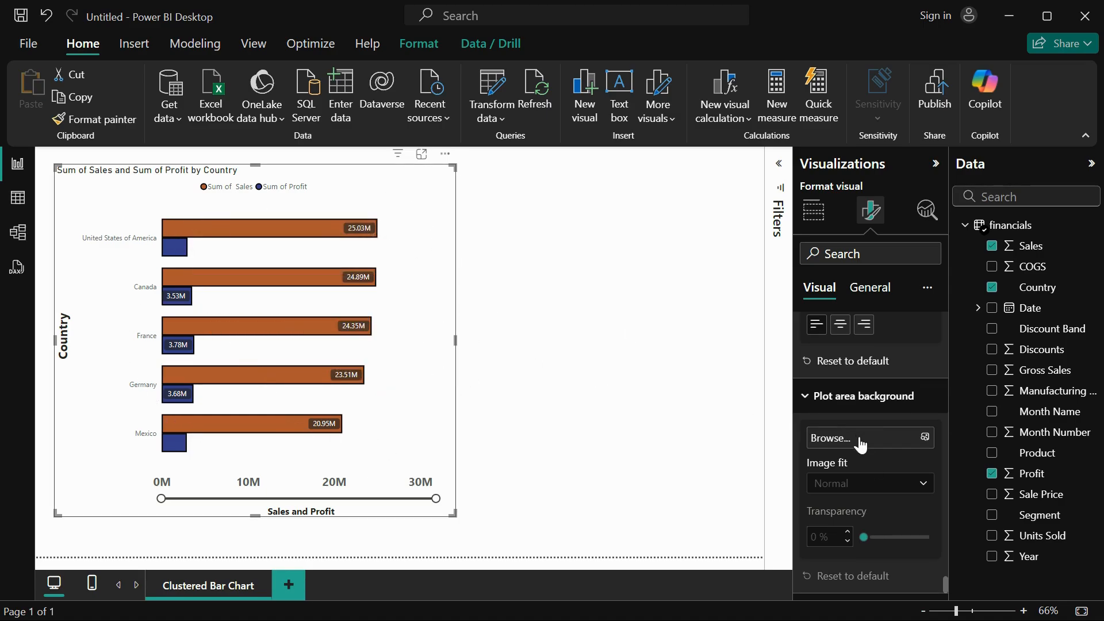
pyautogui.click(860, 440)
pyautogui.scroll(-2, 282, 324)
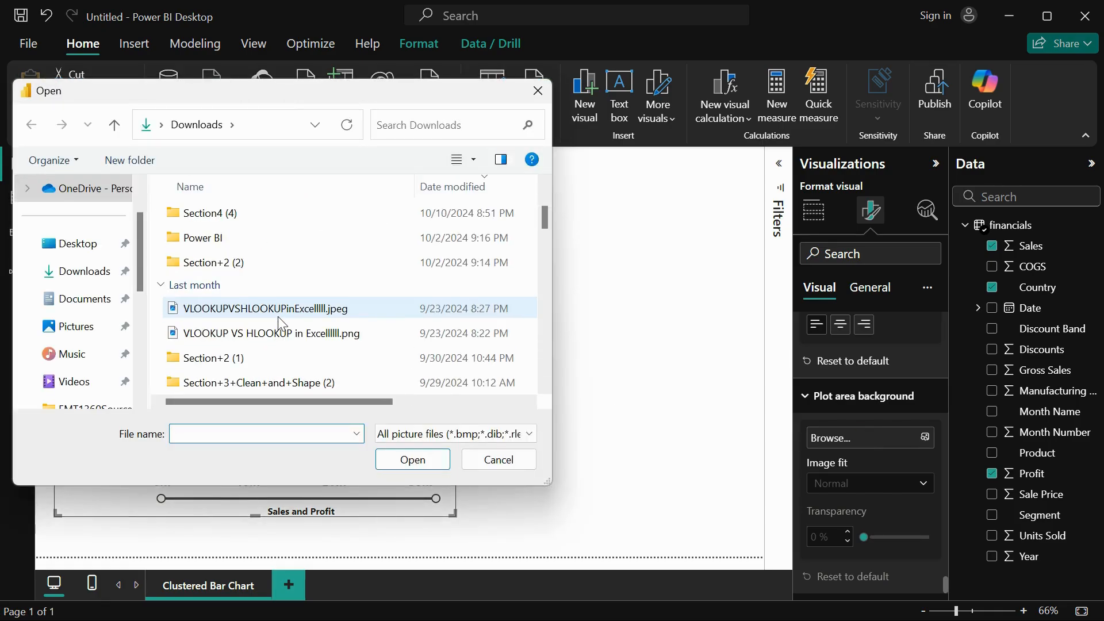
pyautogui.click(277, 317)
pyautogui.click(395, 465)
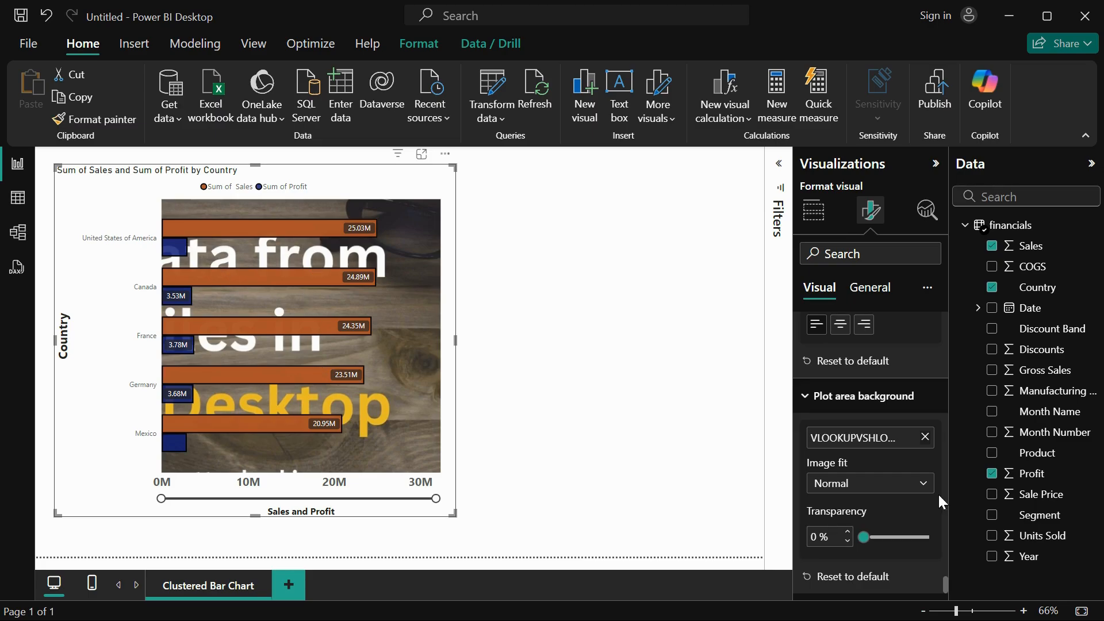
# Try the Fit option for the plot area background image and set its image fit to Fill.
pyautogui.click(882, 487)
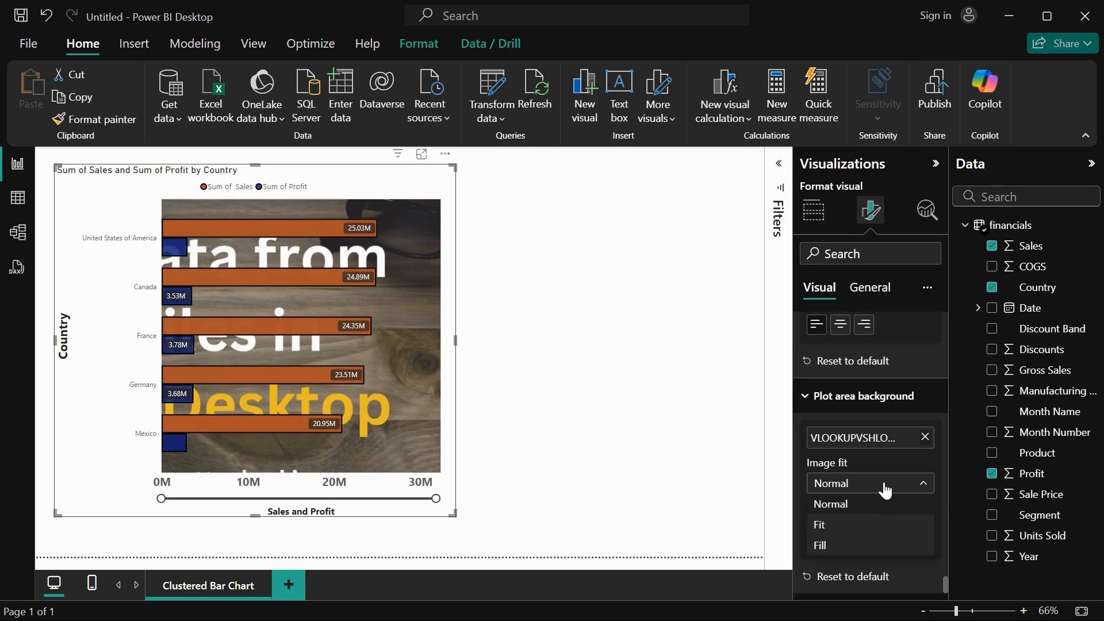
pyautogui.click(866, 525)
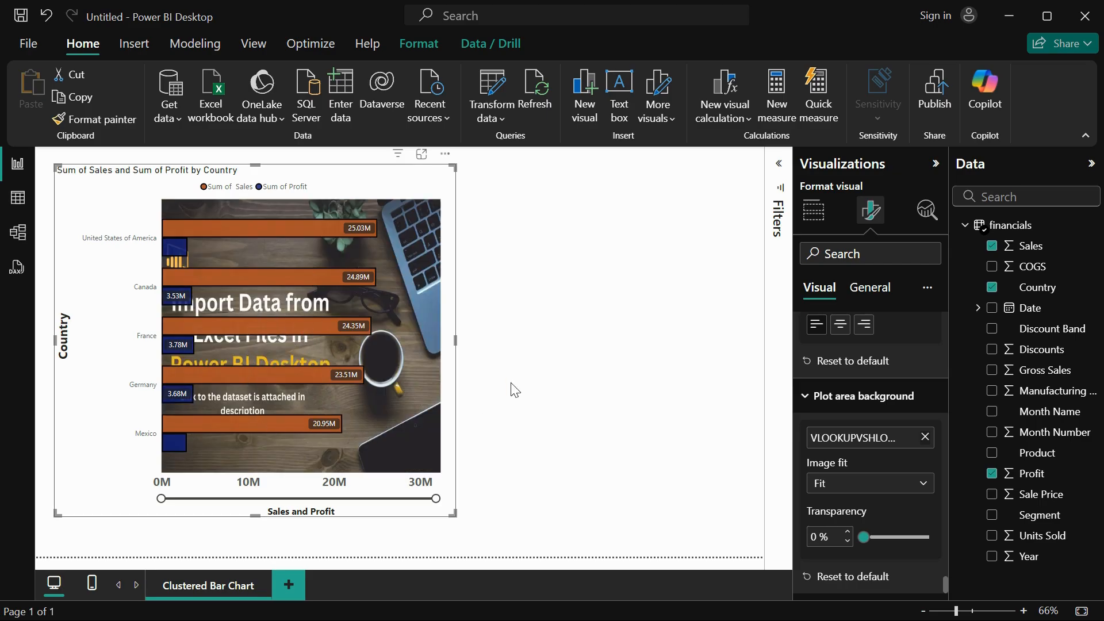
pyautogui.click(886, 482)
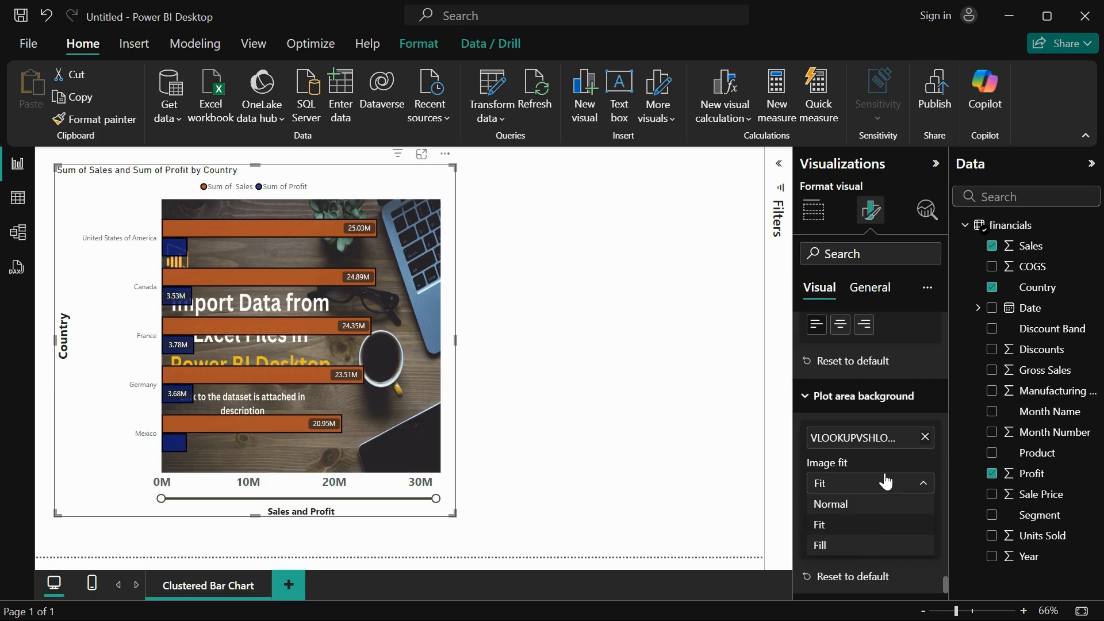
pyautogui.click(869, 546)
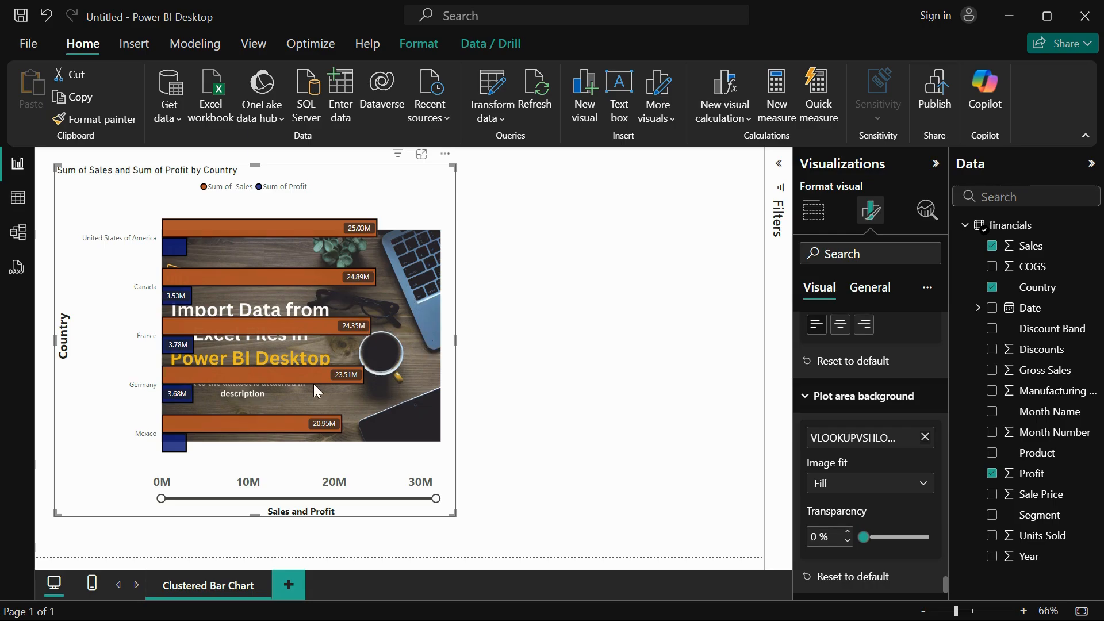
# Try adjusting the background image's transparency and reset the plot area background to default.
pyautogui.moveTo(301, 317)
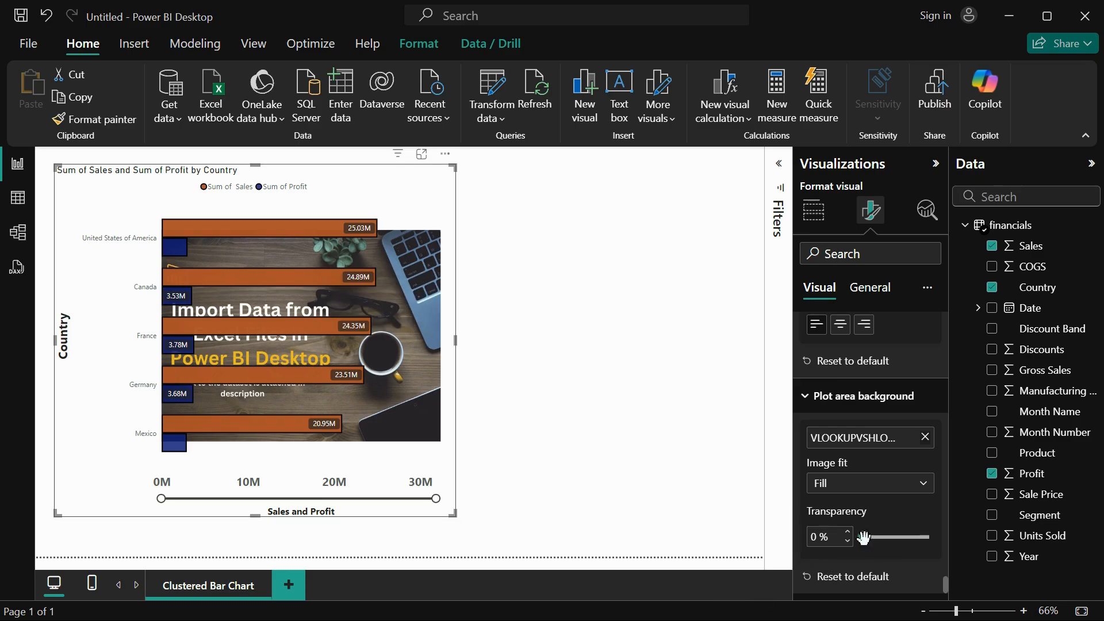
pyautogui.moveTo(864, 538)
pyautogui.mouseDown()
pyautogui.moveTo(924, 537)
pyautogui.moveTo(853, 543)
pyautogui.mouseUp()
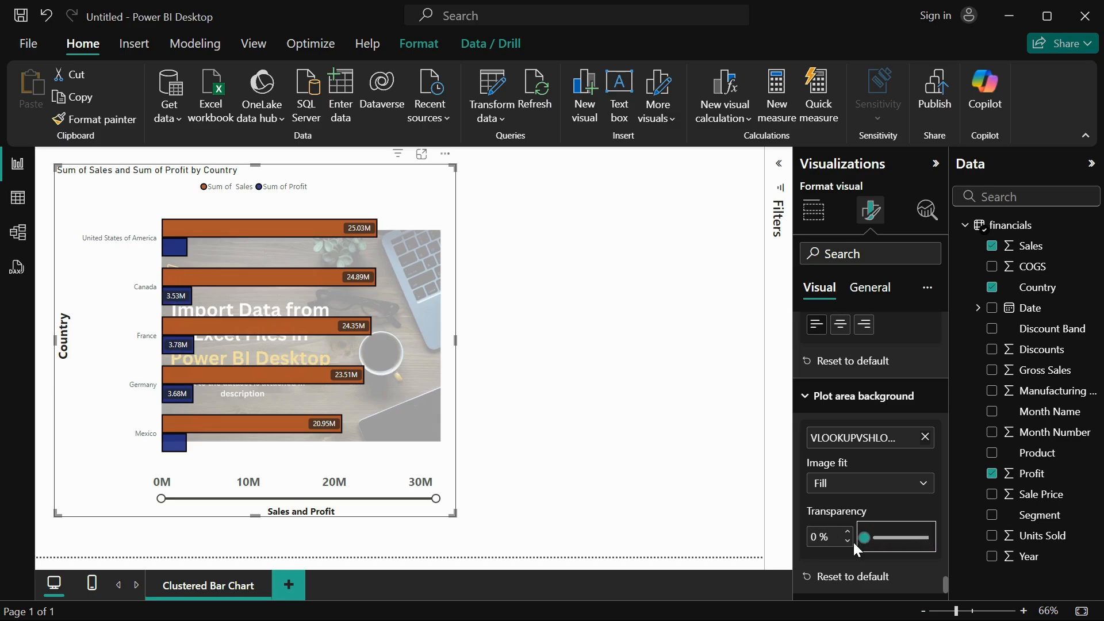
pyautogui.click(845, 578)
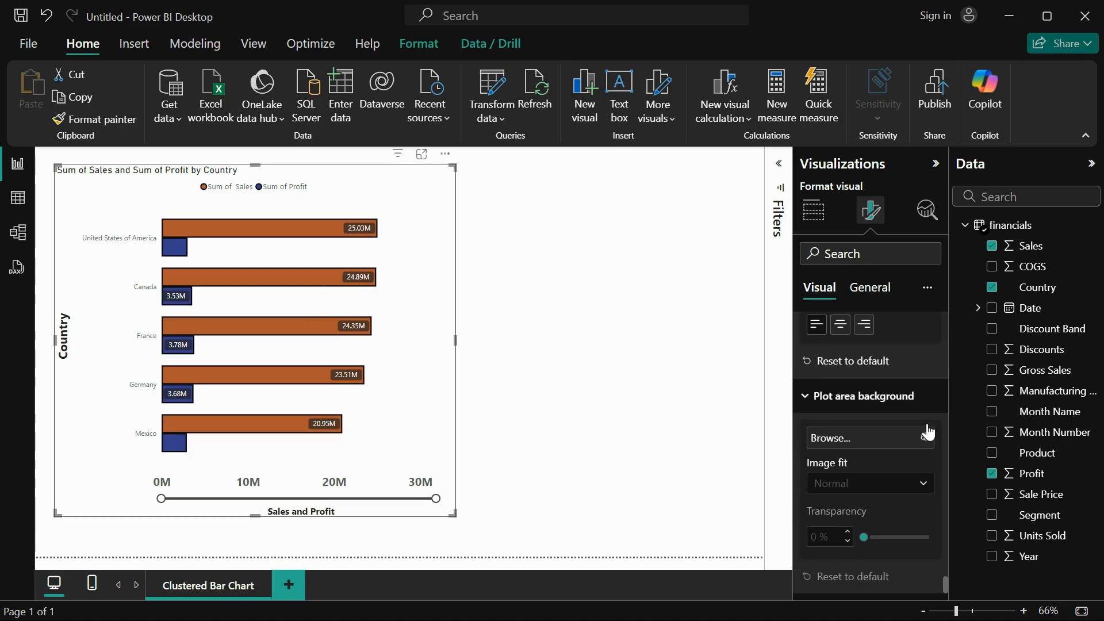
# Set the chart's height to 650 and its width to 800 in the general size properties.
pyautogui.click(871, 287)
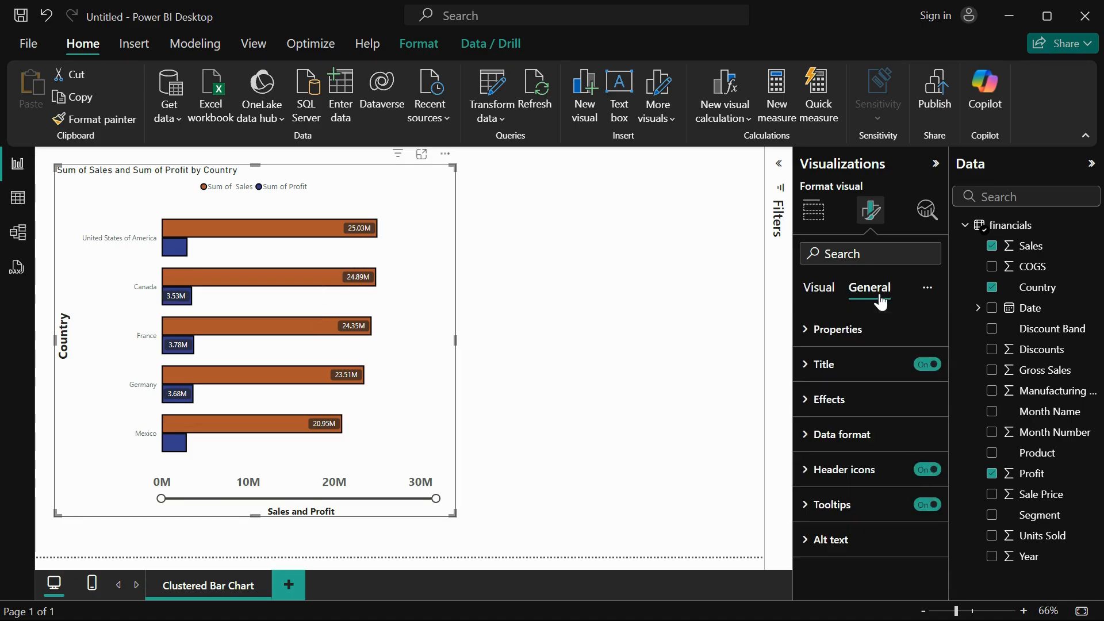
pyautogui.click(838, 332)
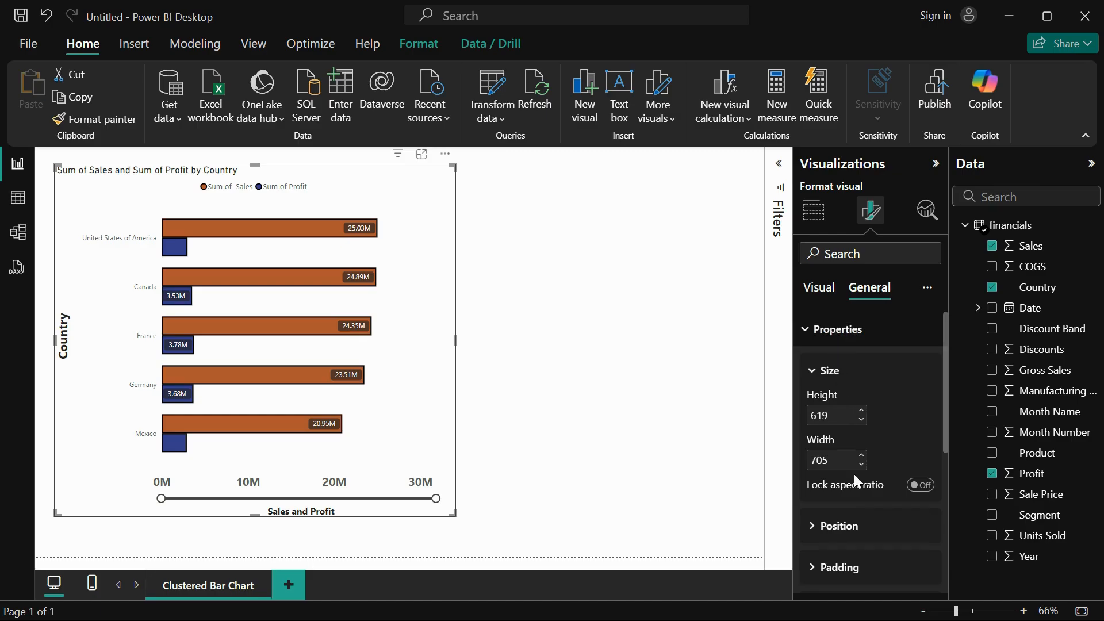
pyautogui.scroll(-1, 860, 526)
pyautogui.scroll(-1, 860, 527)
pyautogui.scroll(1, 847, 457)
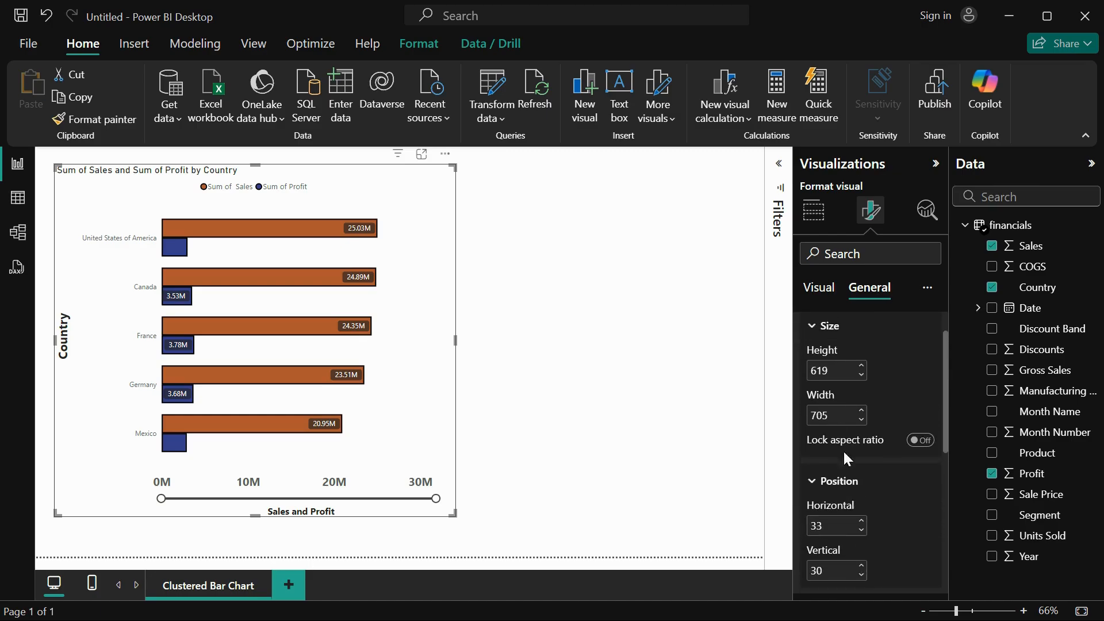
pyautogui.doubleClick(825, 371)
pyautogui.write('65')
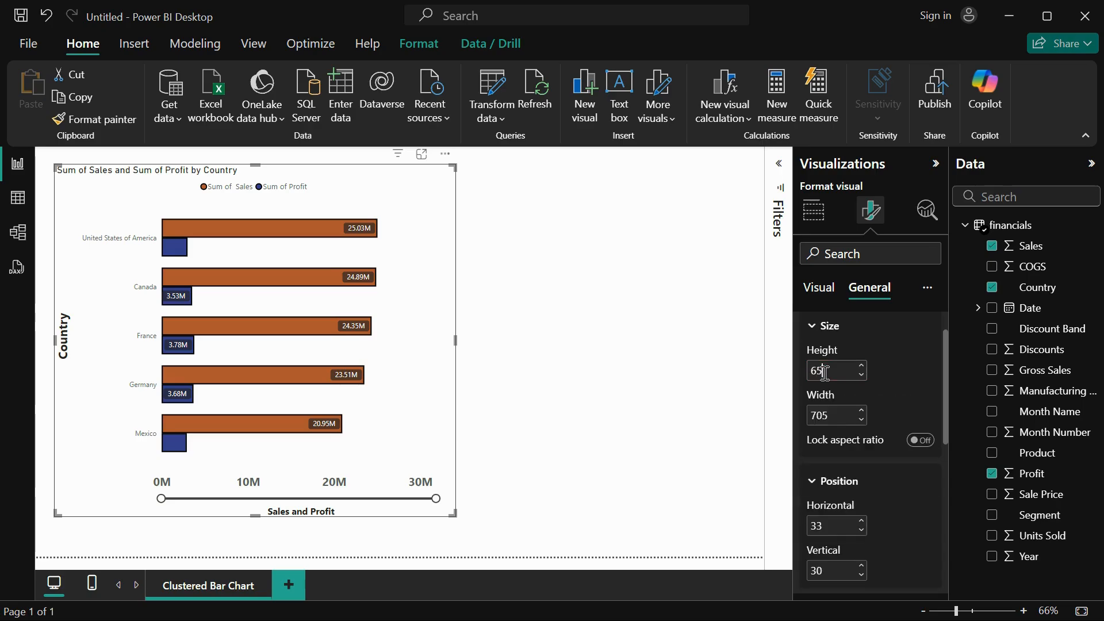
pyautogui.write('0')
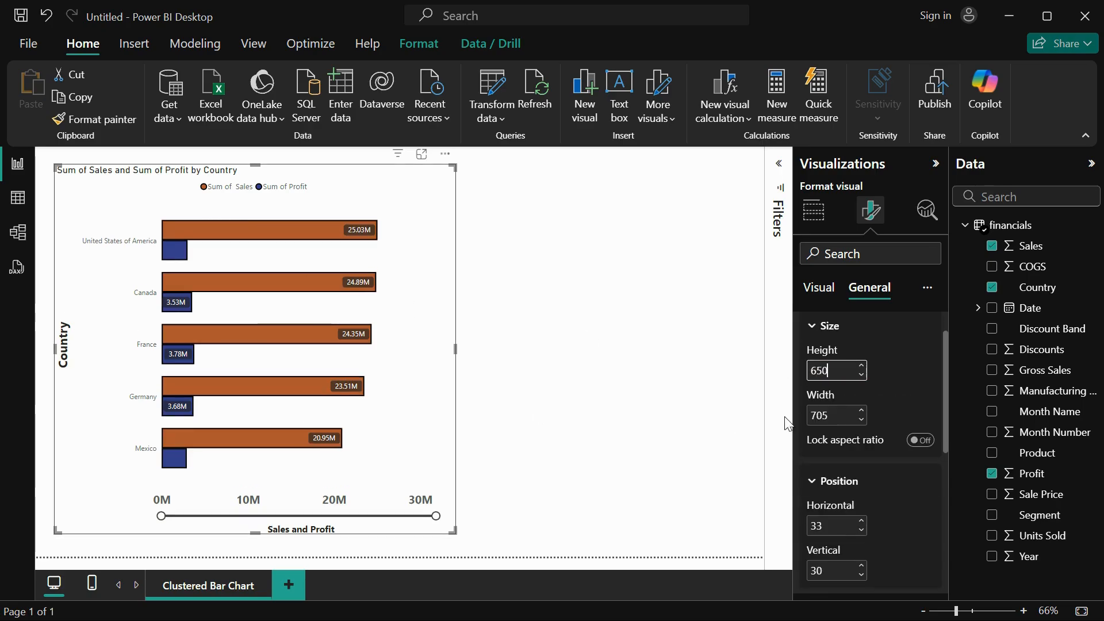
pyautogui.doubleClick(829, 418)
pyautogui.write('800')
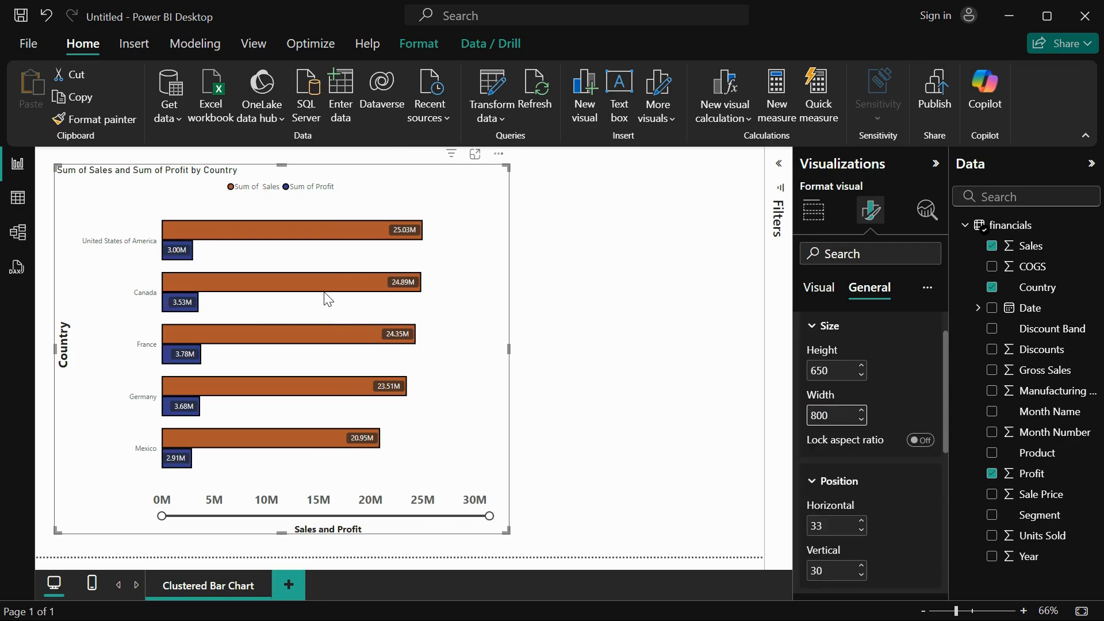
# Position the chart at horizontal 0 and vertical 10 on the report page.
pyautogui.scroll(-2, 878, 511)
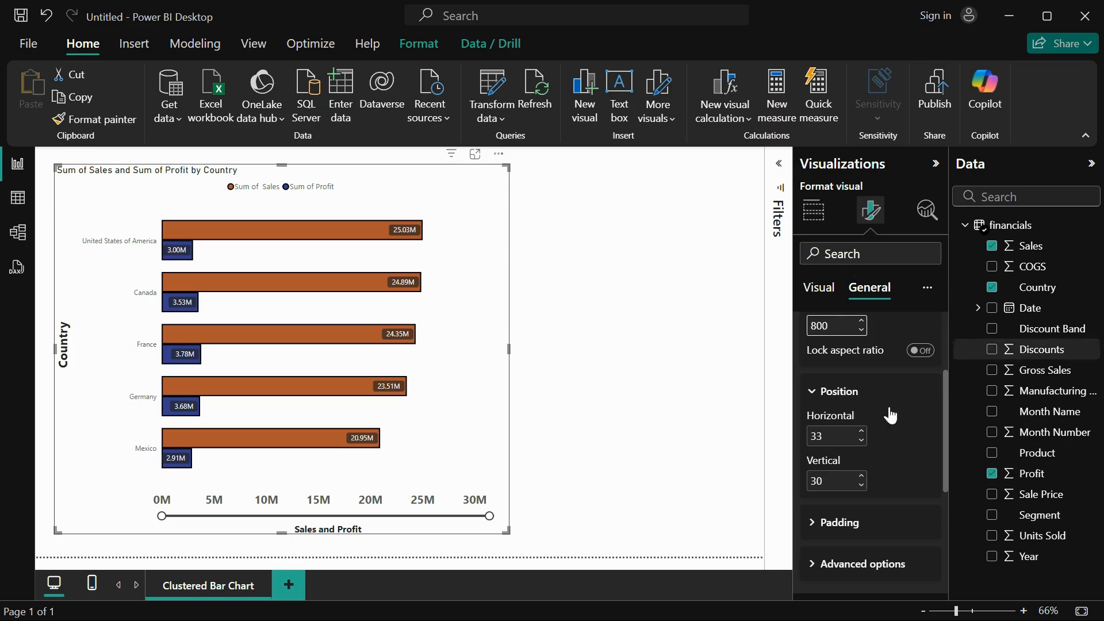
pyautogui.click(817, 436)
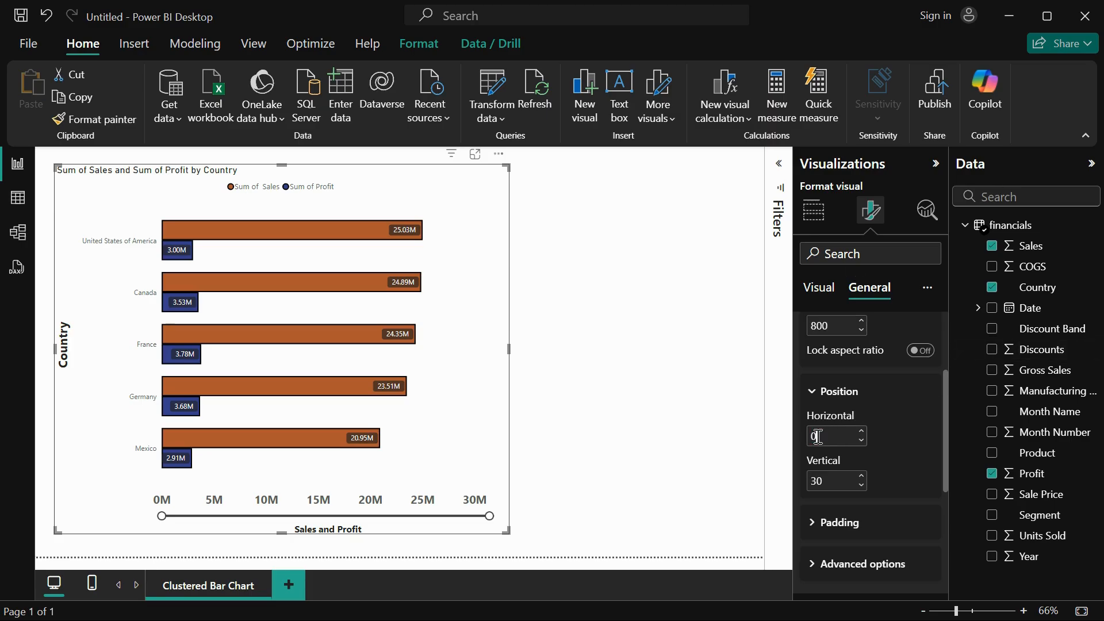
pyautogui.write('0')
pyautogui.press('Return')
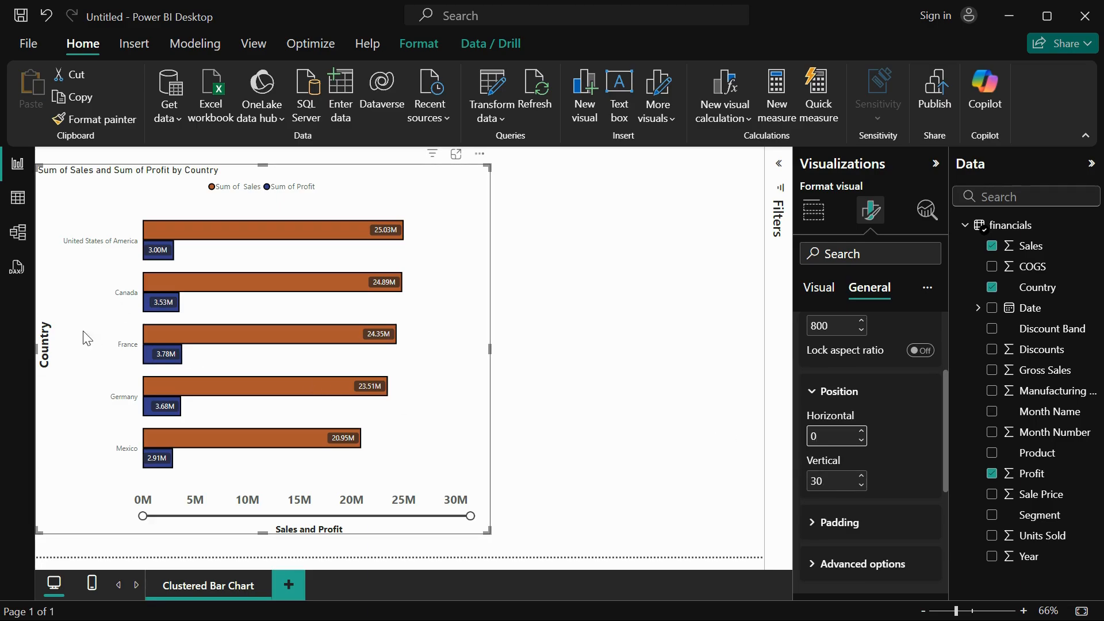
pyautogui.click(820, 480)
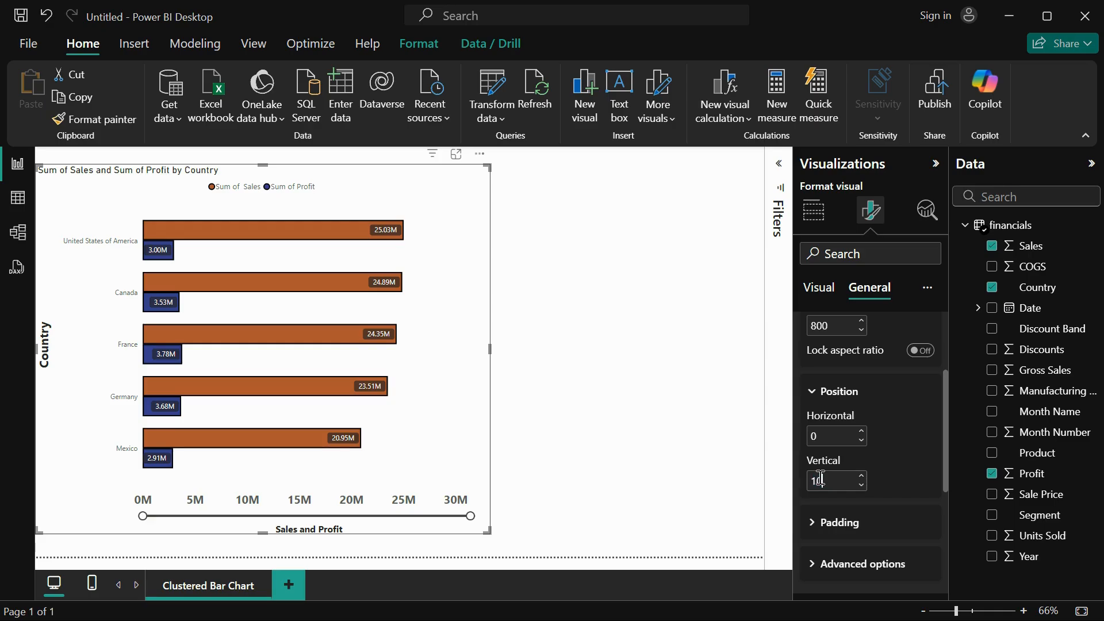
pyautogui.write('10')
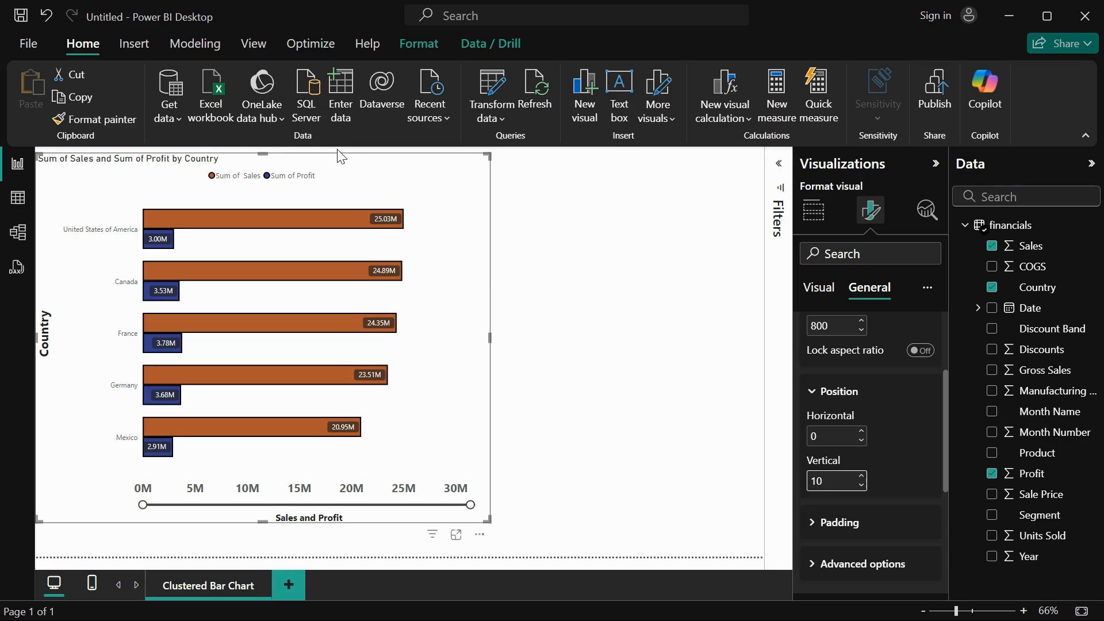
# Set the chart's top padding to 20 px.
pyautogui.click(820, 522)
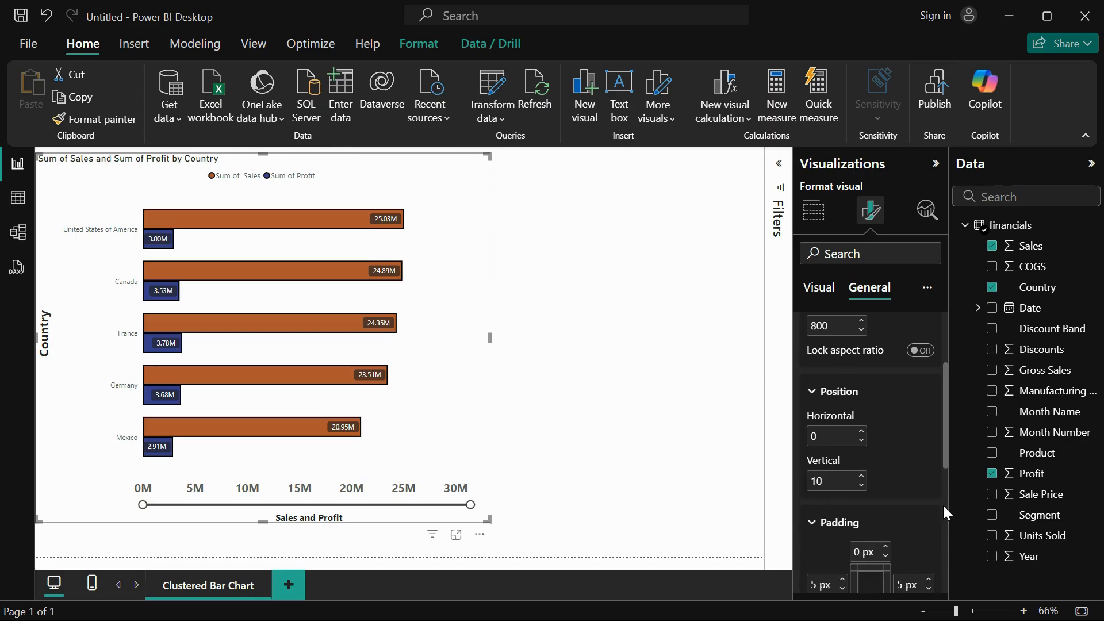
pyautogui.scroll(-2, 943, 504)
pyautogui.scroll(-2, 943, 506)
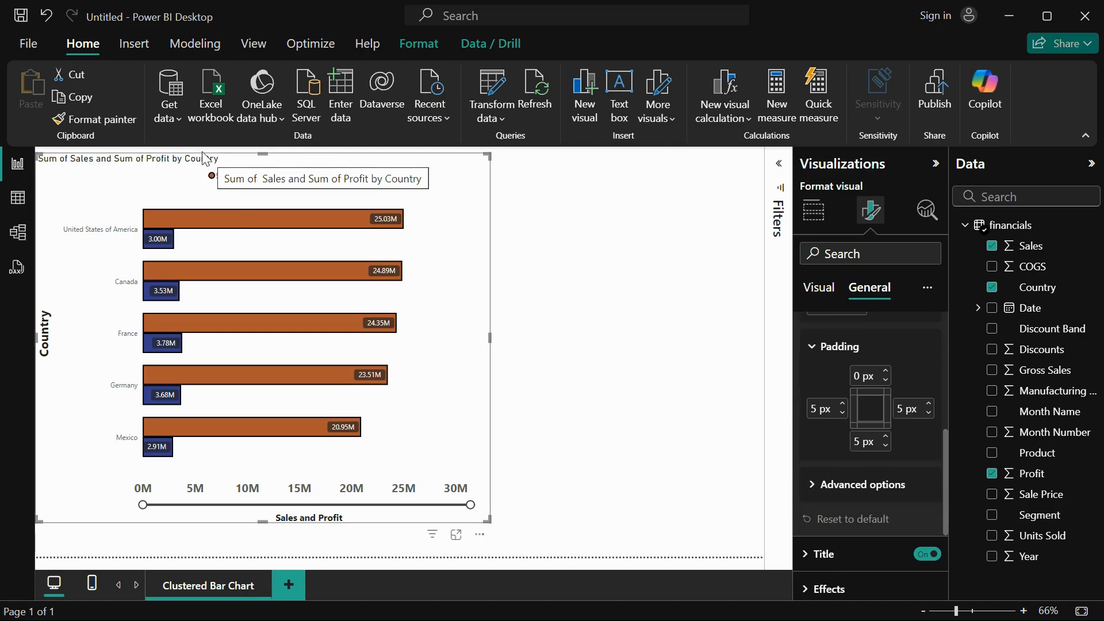
pyautogui.doubleClick(856, 377)
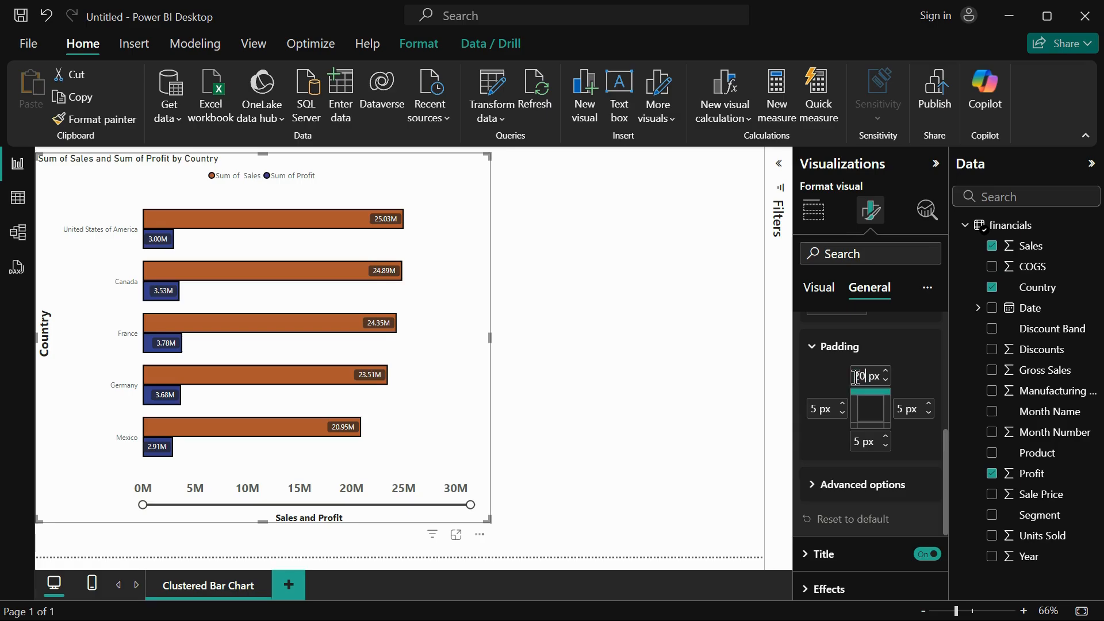
pyautogui.write('20')
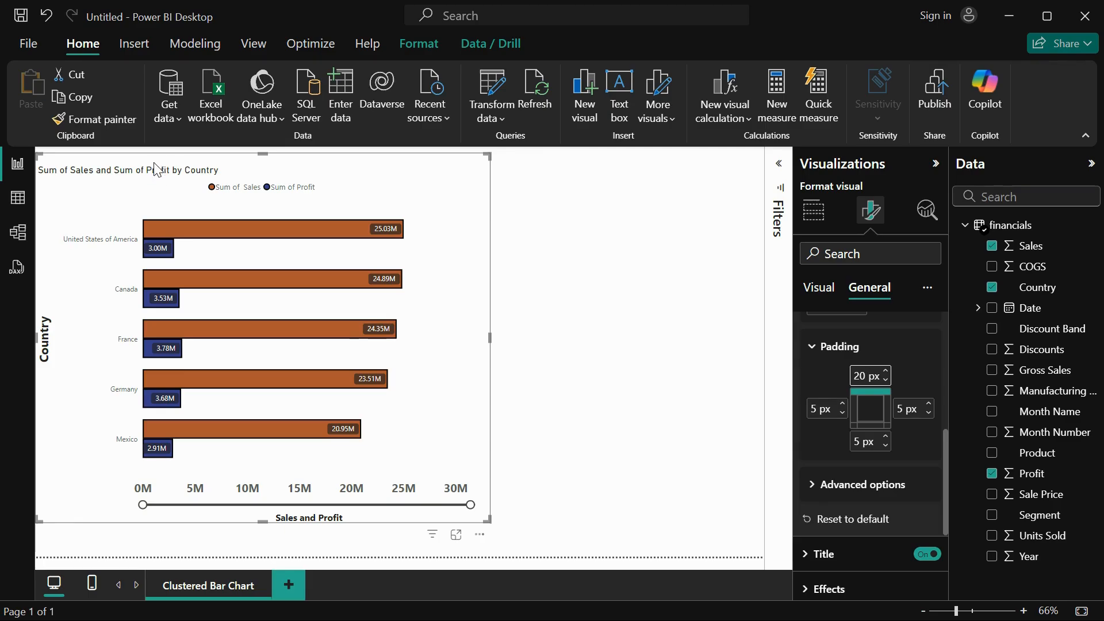
# Shorten the chart title to "Sales and Profit by Country" by removing both "Sum of" phrases.
pyautogui.click(818, 554)
pyautogui.scroll(-2, 880, 517)
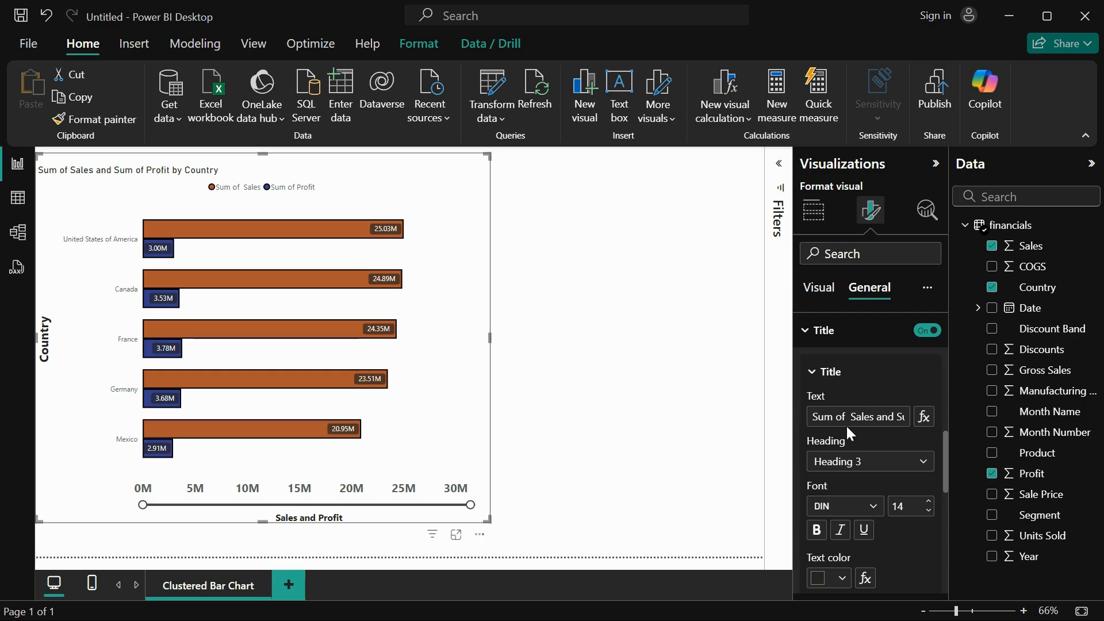
pyautogui.moveTo(850, 417); pyautogui.dragTo(795, 408)
pyautogui.press('BackSpace')
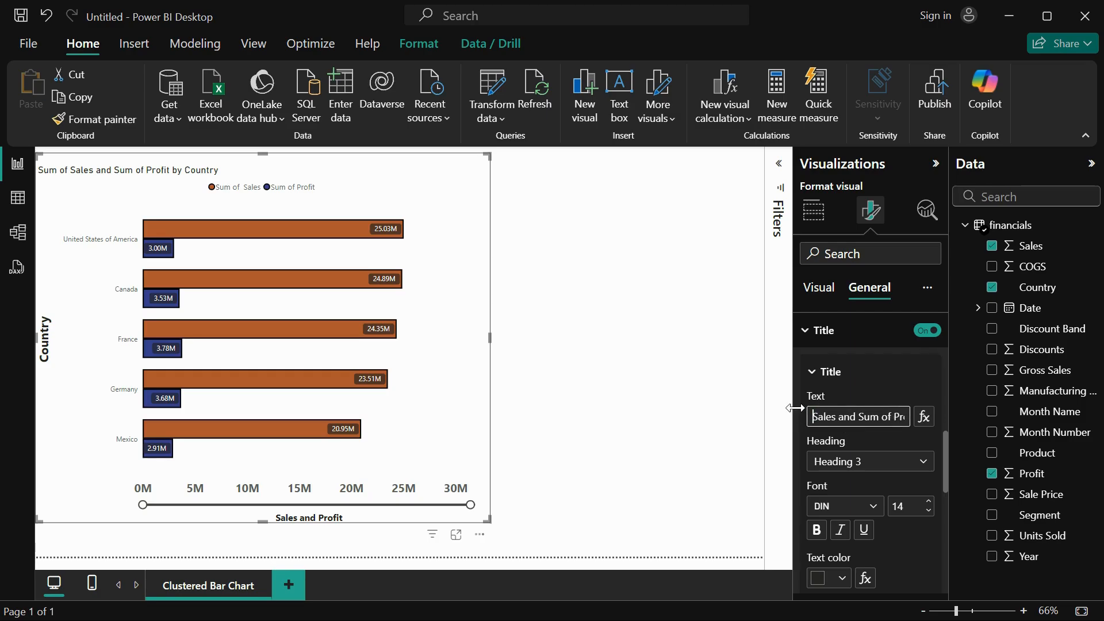
pyautogui.moveTo(895, 414); pyautogui.dragTo(862, 413)
pyautogui.press('BackSpace')
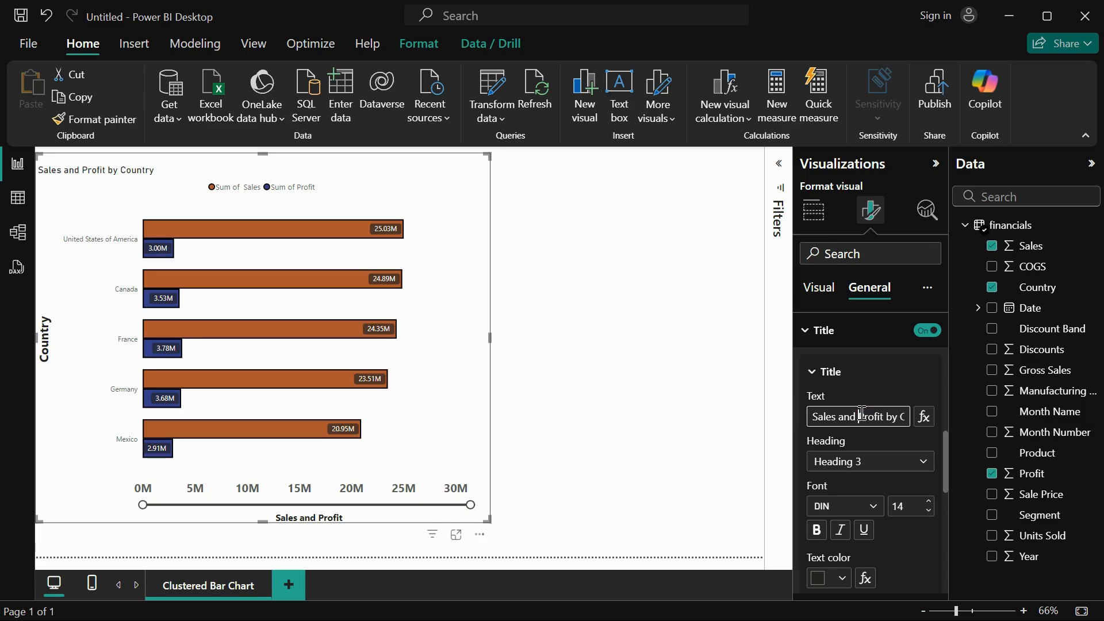
# Change the chart title's font from DIN to the heavier Segoe UI variant.
pyautogui.click(862, 506)
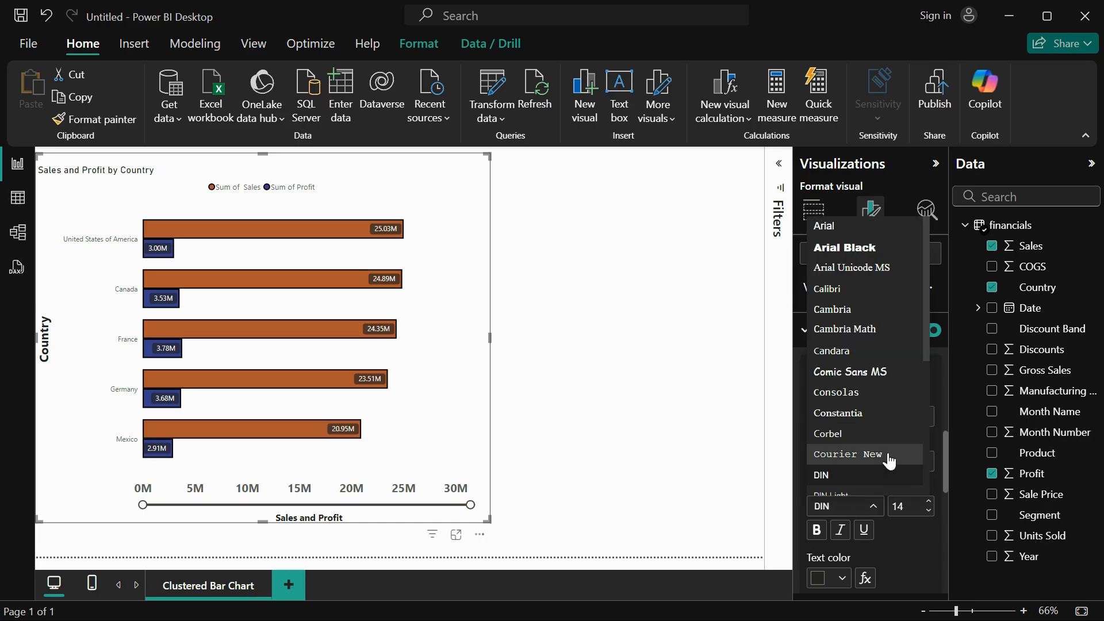
pyautogui.scroll(-5, 885, 456)
pyautogui.click(892, 361)
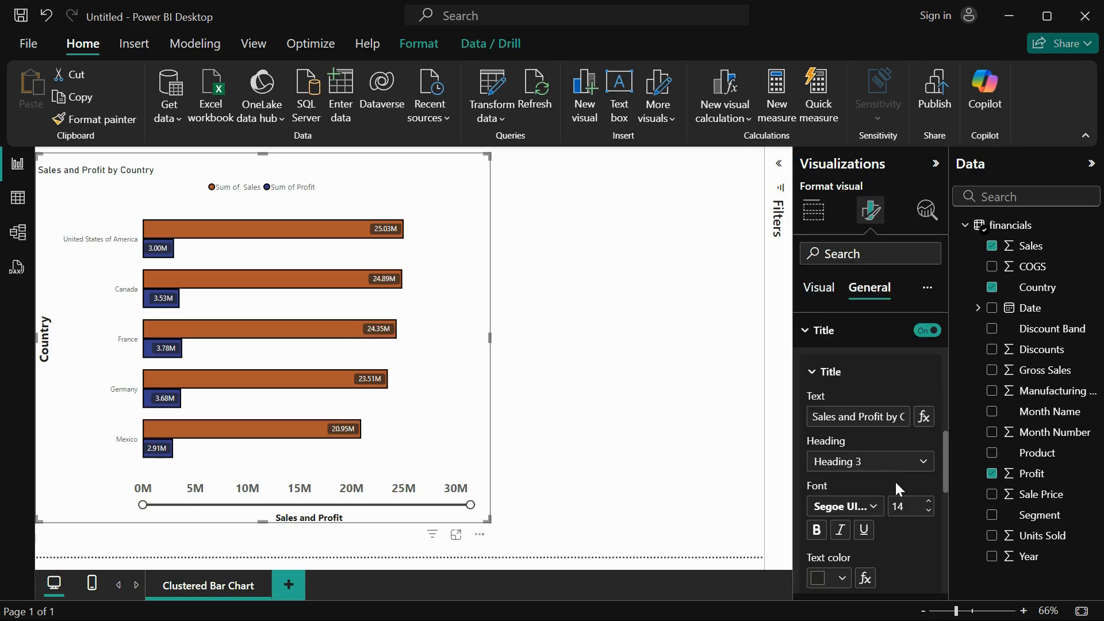
# Give the chart title a dark gold background and center it horizontally.
pyautogui.scroll(-4, 895, 481)
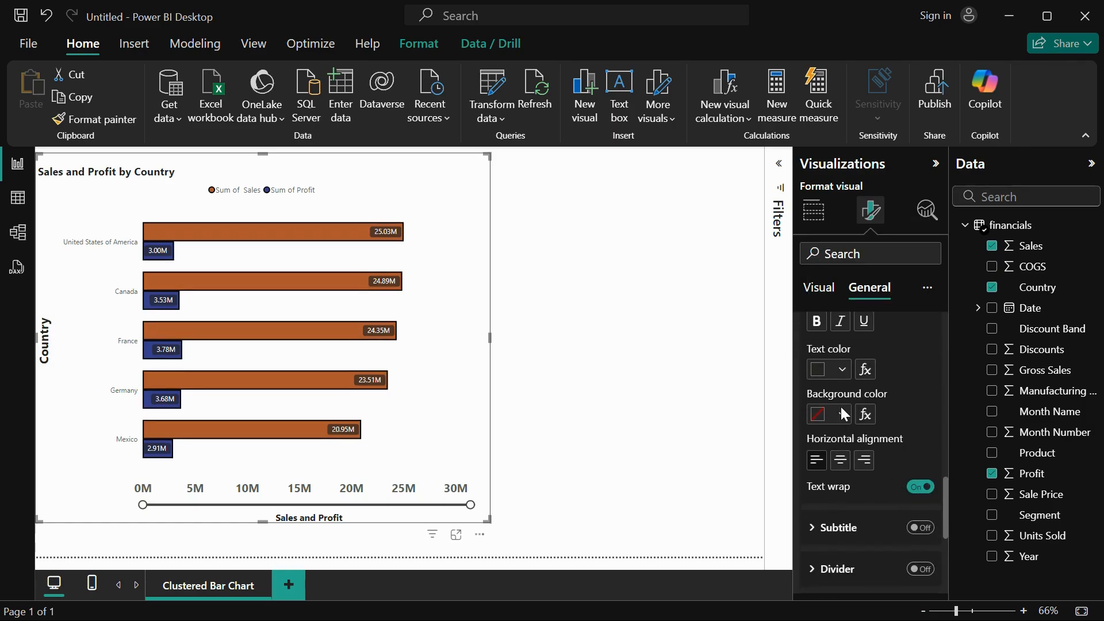
pyautogui.click(841, 409)
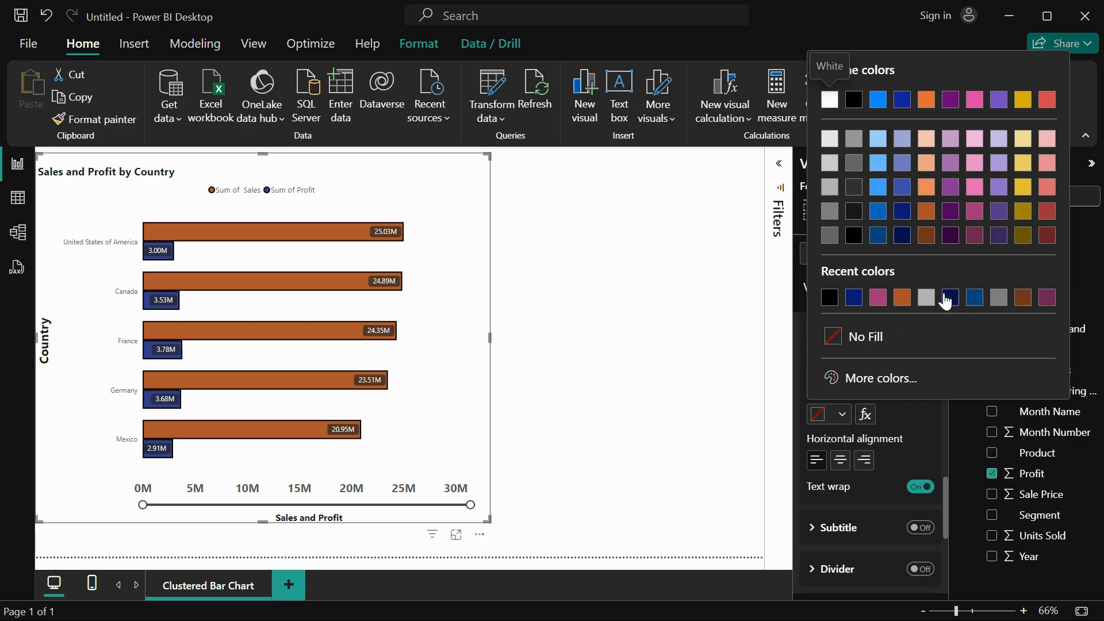
pyautogui.click(1028, 214)
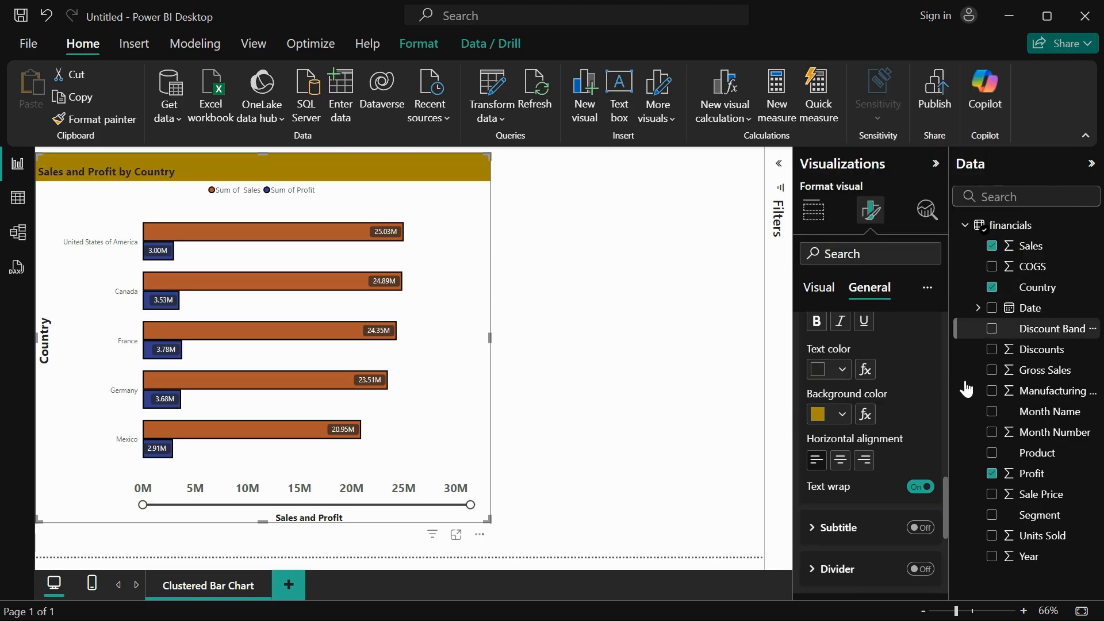
pyautogui.click(842, 463)
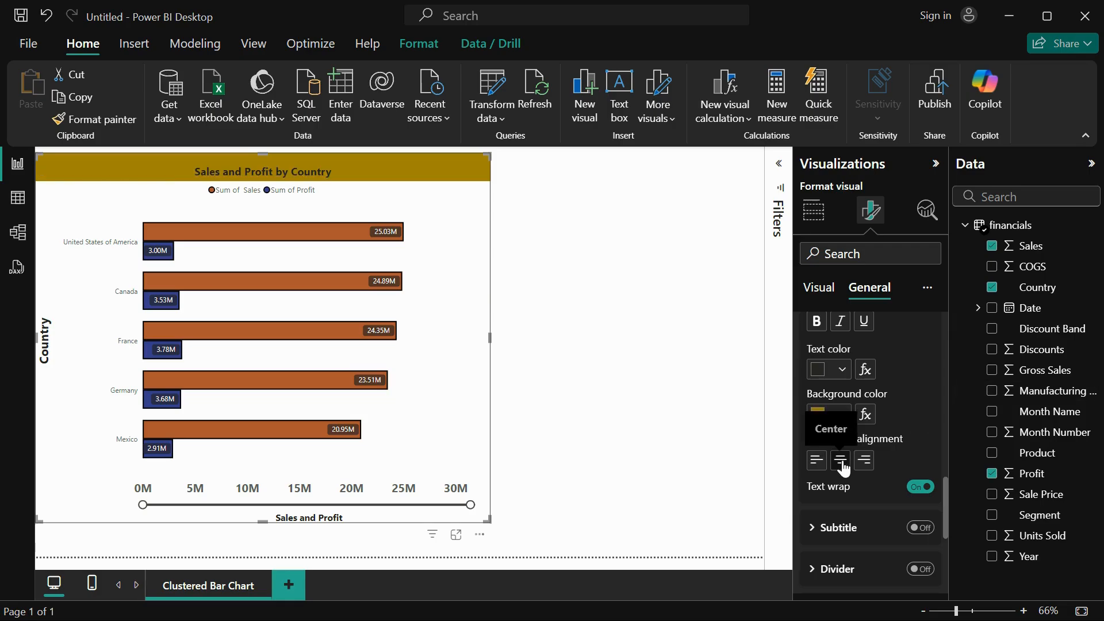
# Color the chart title text dark blue #0e1a77 and make it bold with a larger font size.
pyautogui.scroll(1, 851, 356)
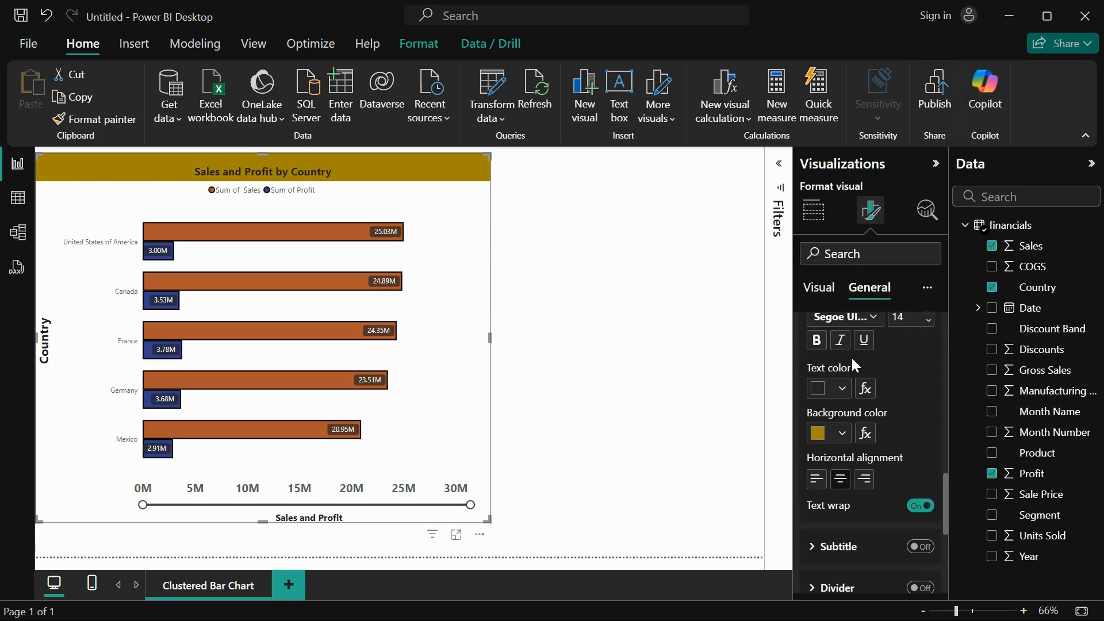
pyautogui.click(843, 389)
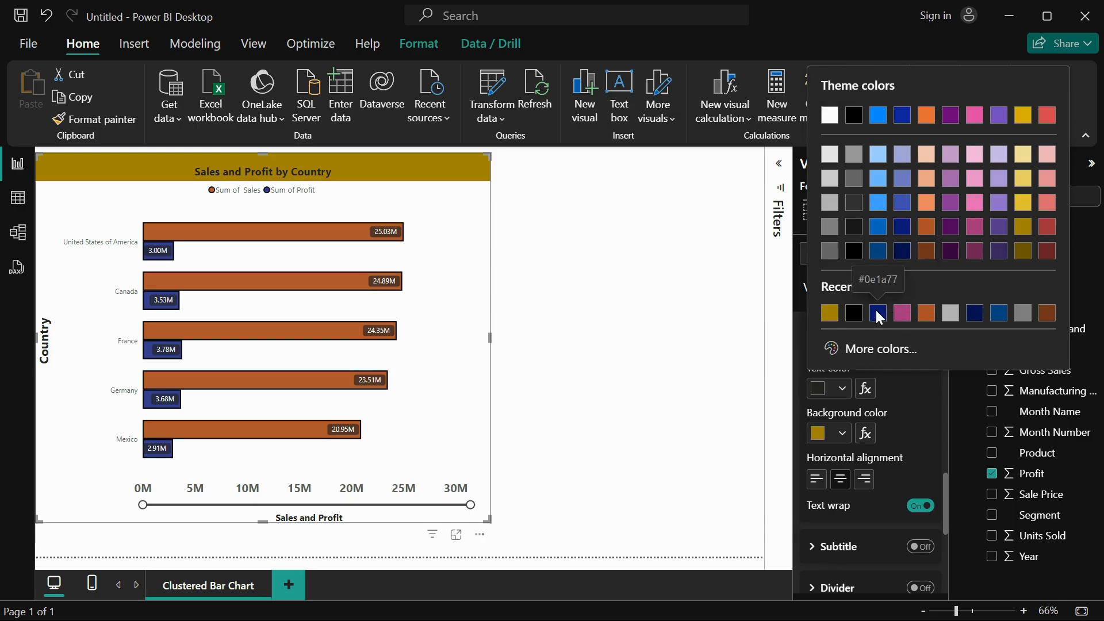
pyautogui.click(877, 314)
pyautogui.scroll(2, 864, 406)
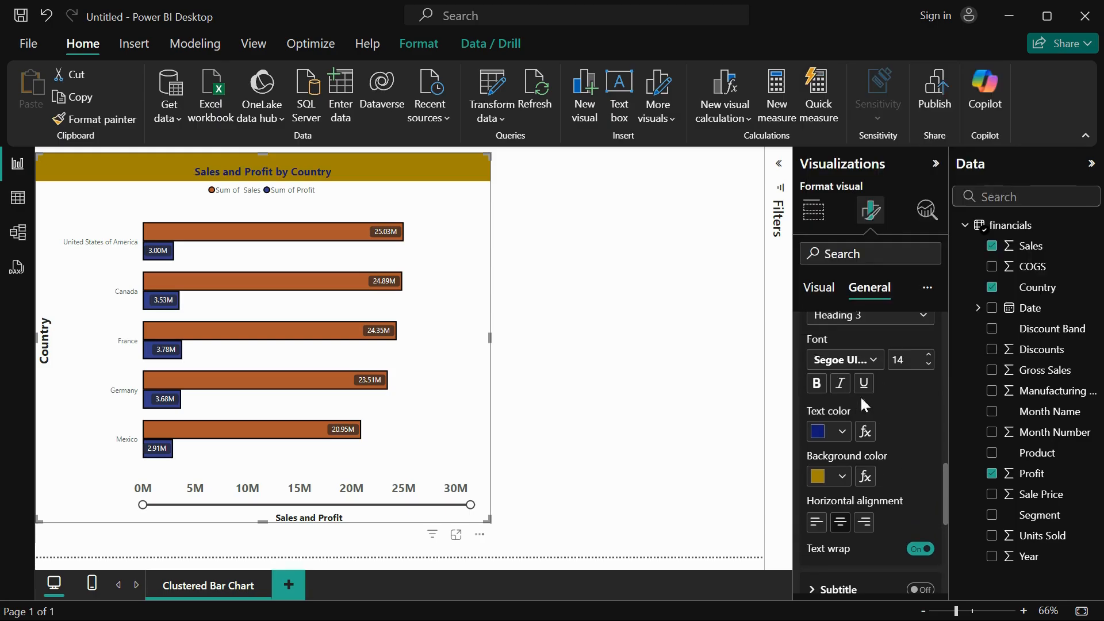
pyautogui.click(822, 383)
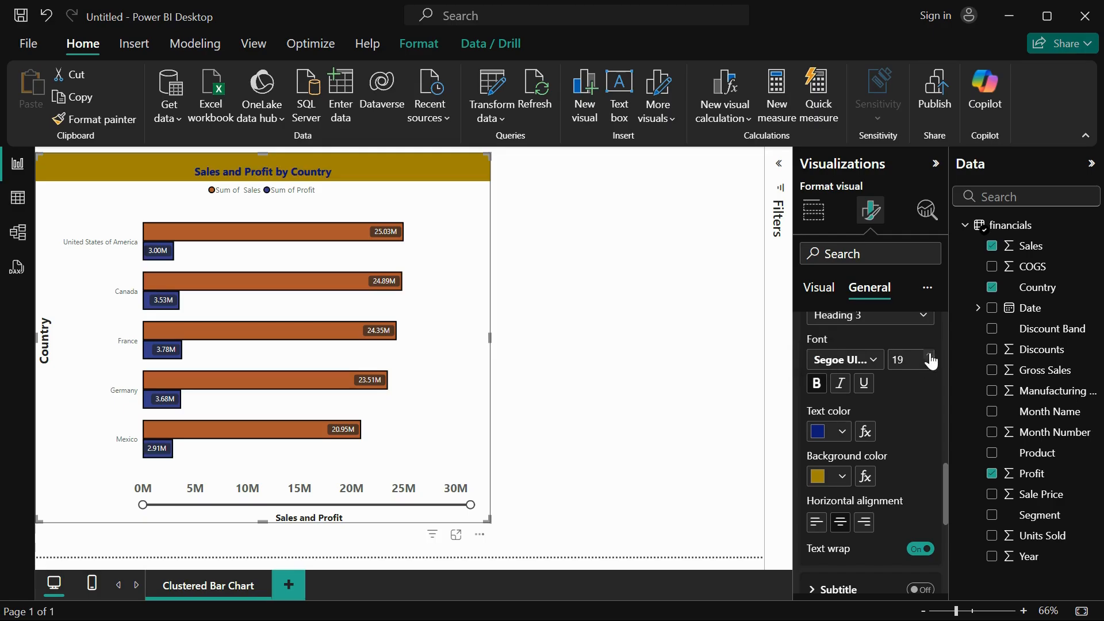
# Try showing a subtitle under the chart title, look over its formatting options, and turn it off again.
pyautogui.scroll(-5, 916, 402)
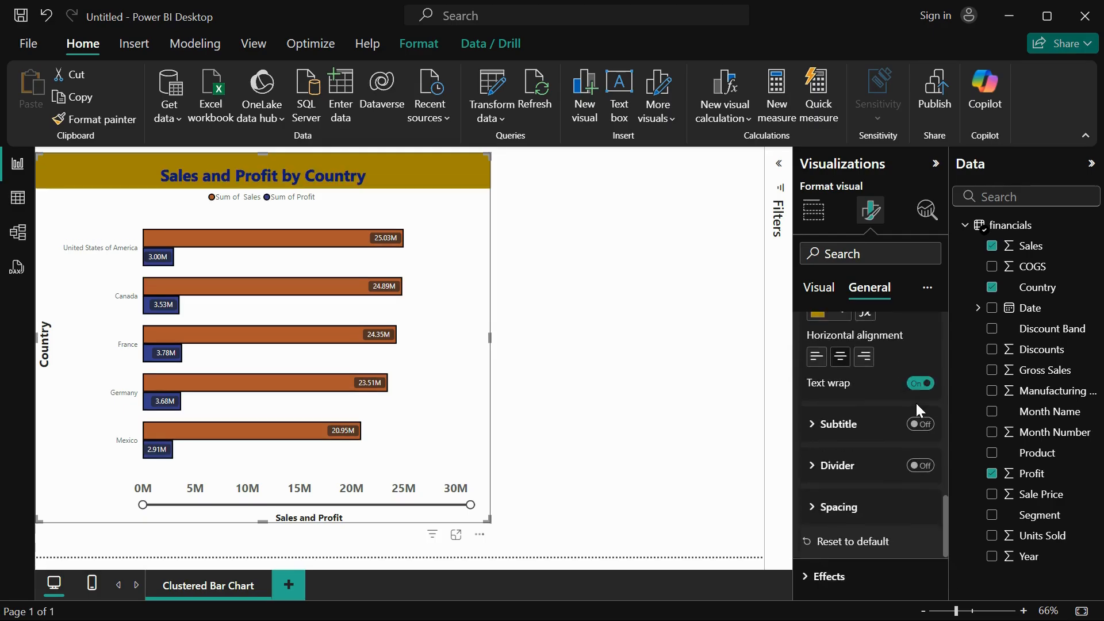
pyautogui.click(833, 380)
pyautogui.click(920, 376)
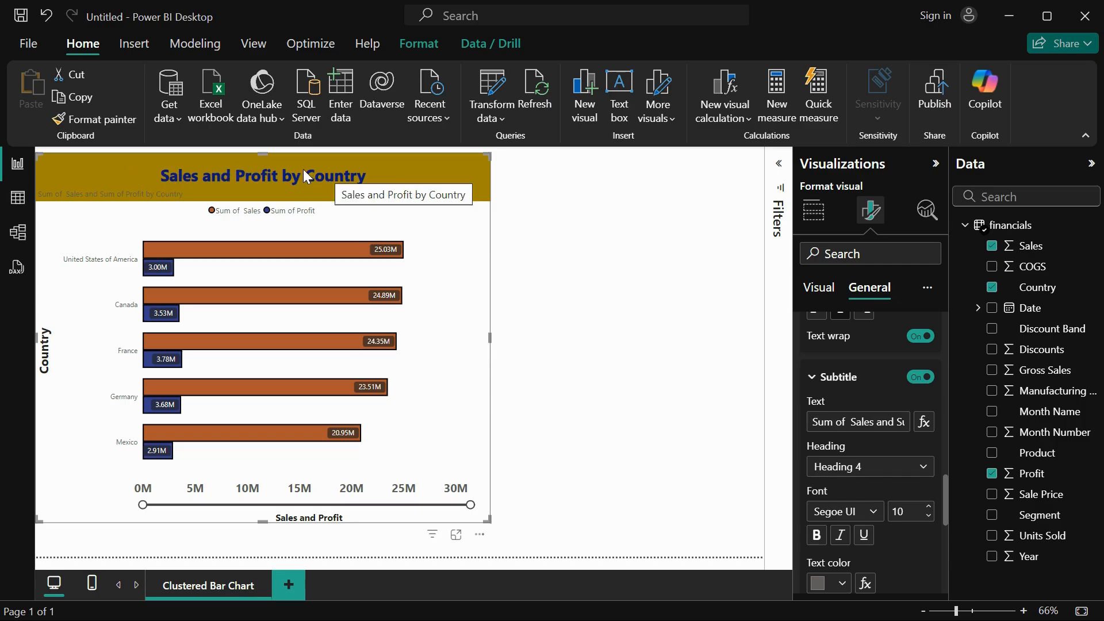
pyautogui.scroll(-3, 861, 409)
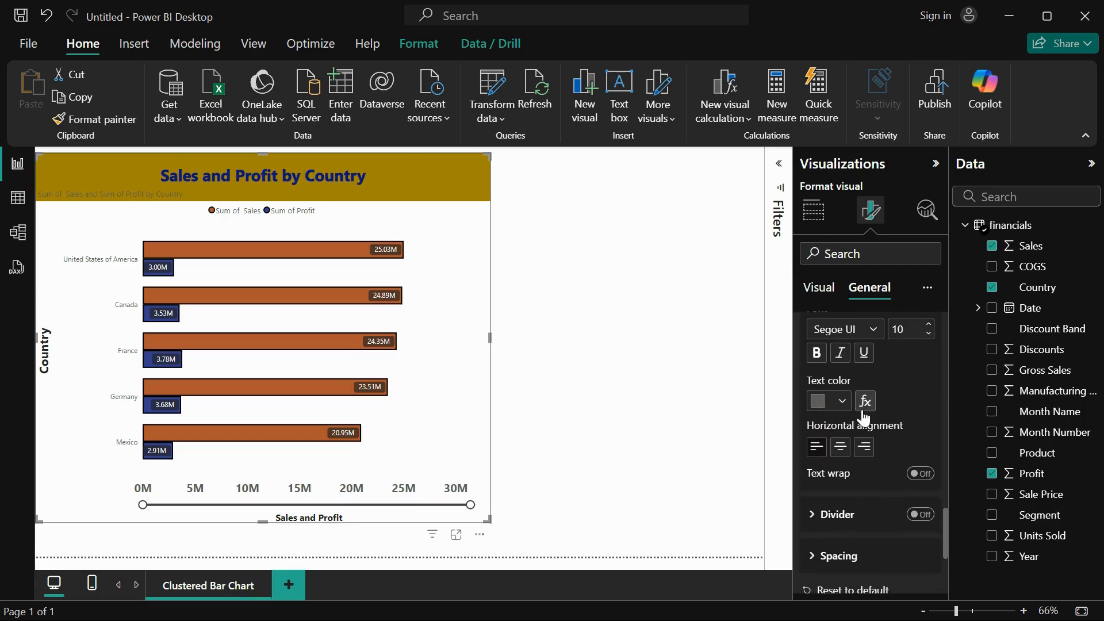
pyautogui.scroll(2, 862, 414)
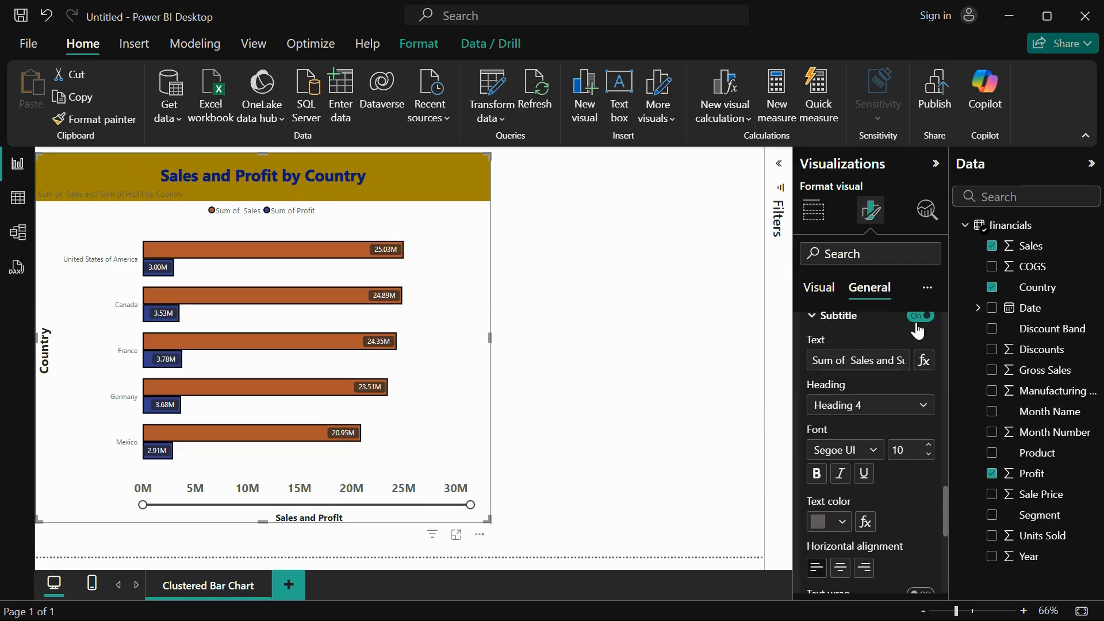
pyautogui.click(919, 318)
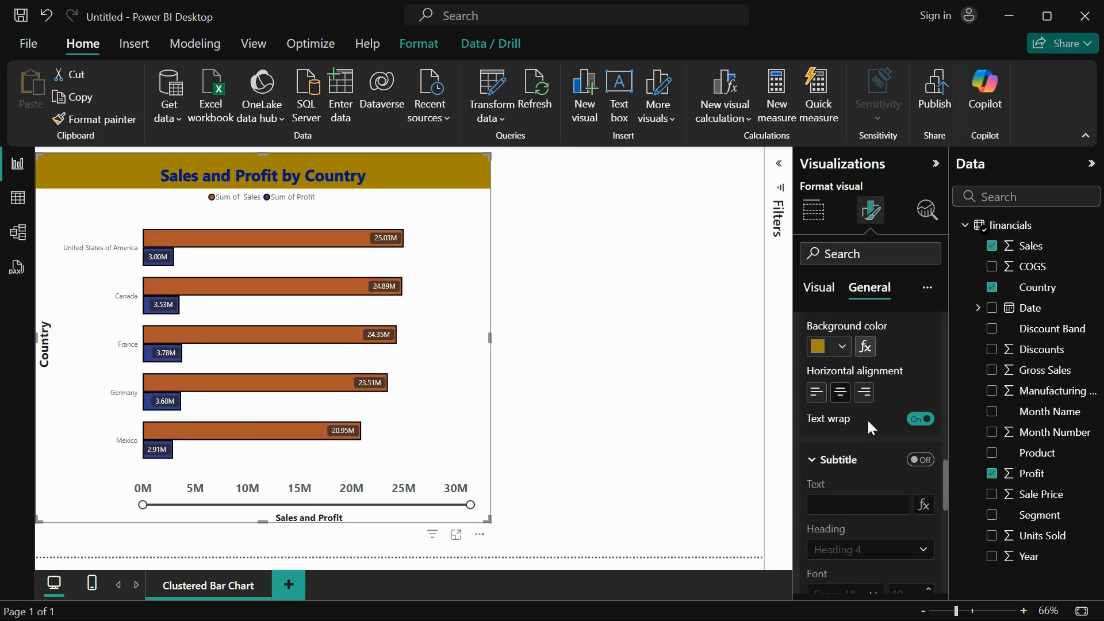
# Turn on the divider below the chart title with a solid line 4 px wide.
pyautogui.scroll(-5, 868, 471)
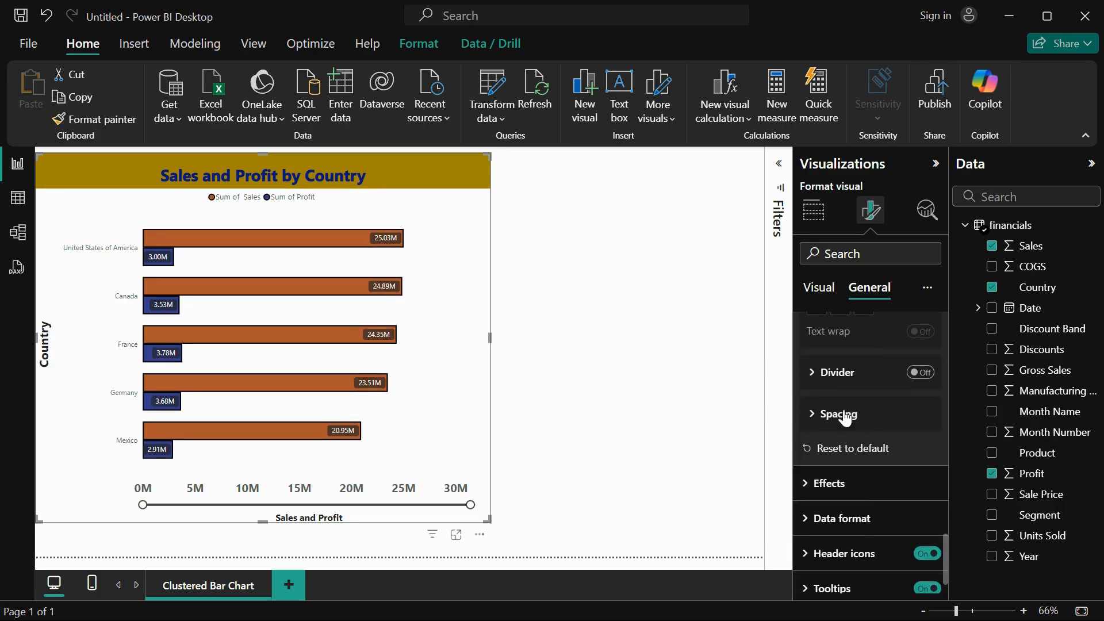
pyautogui.click(828, 372)
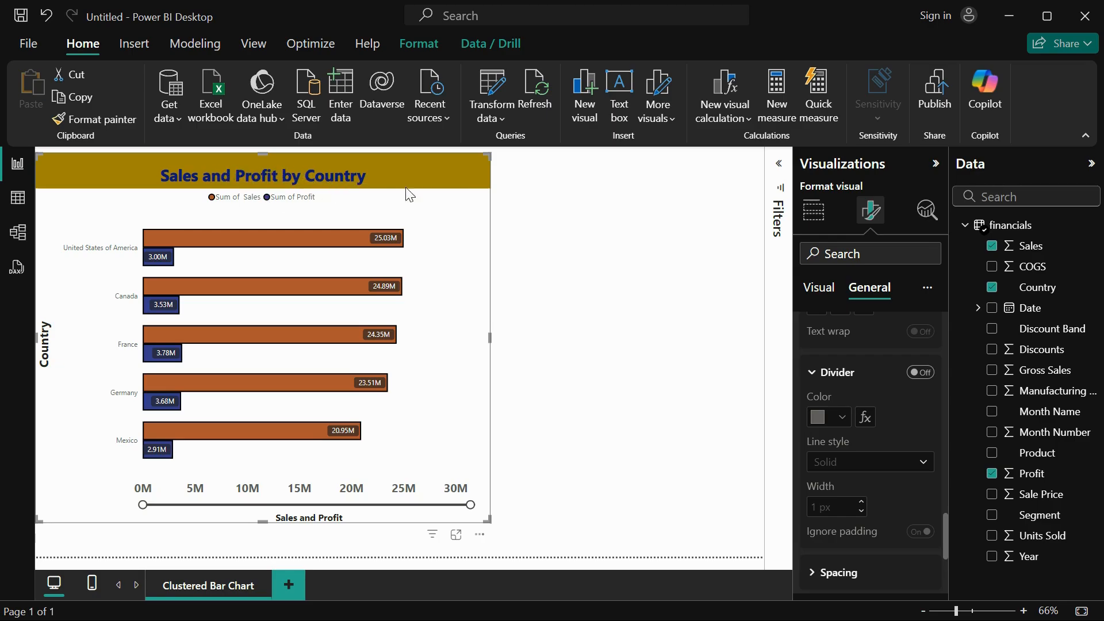
pyautogui.click(921, 374)
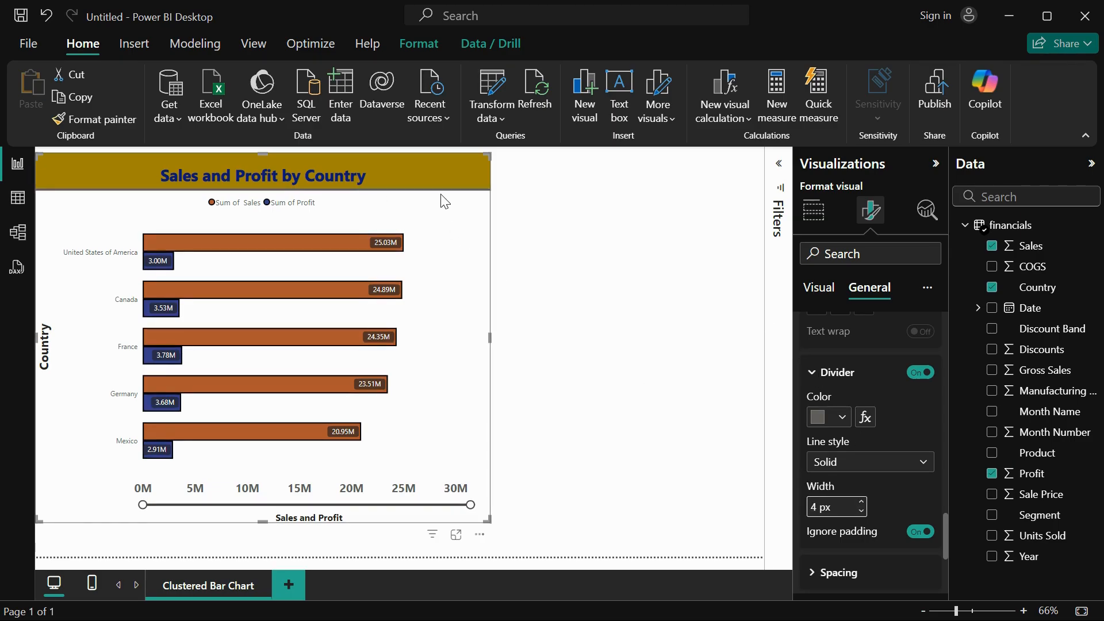
# Color the title divider dark red and set the title's space between label and subtitle to 10 px.
pyautogui.click(842, 417)
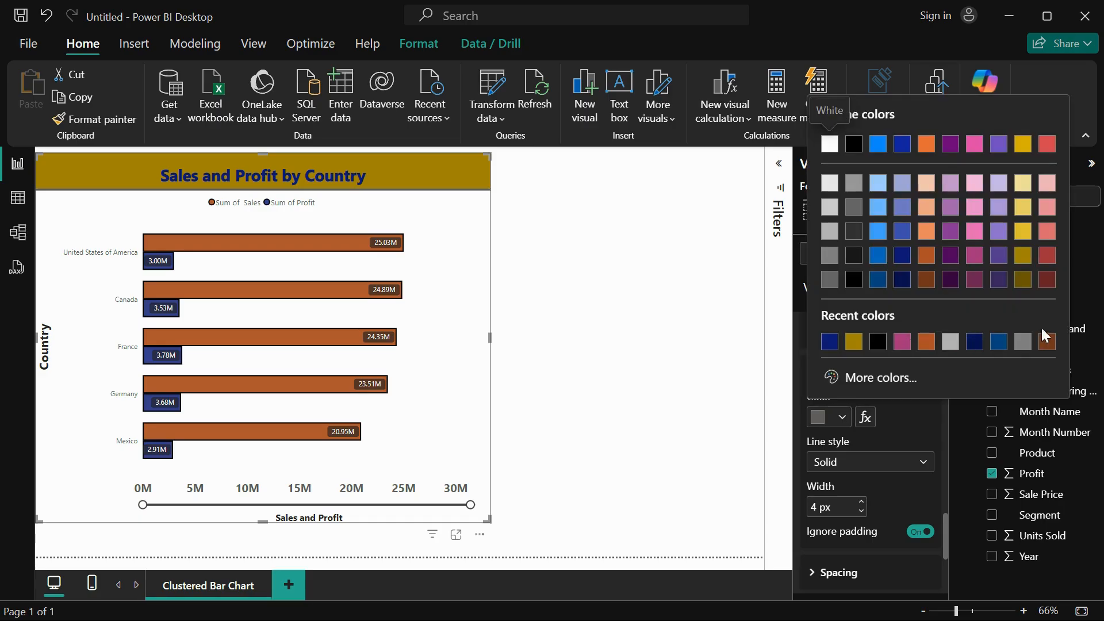
pyautogui.click(1048, 281)
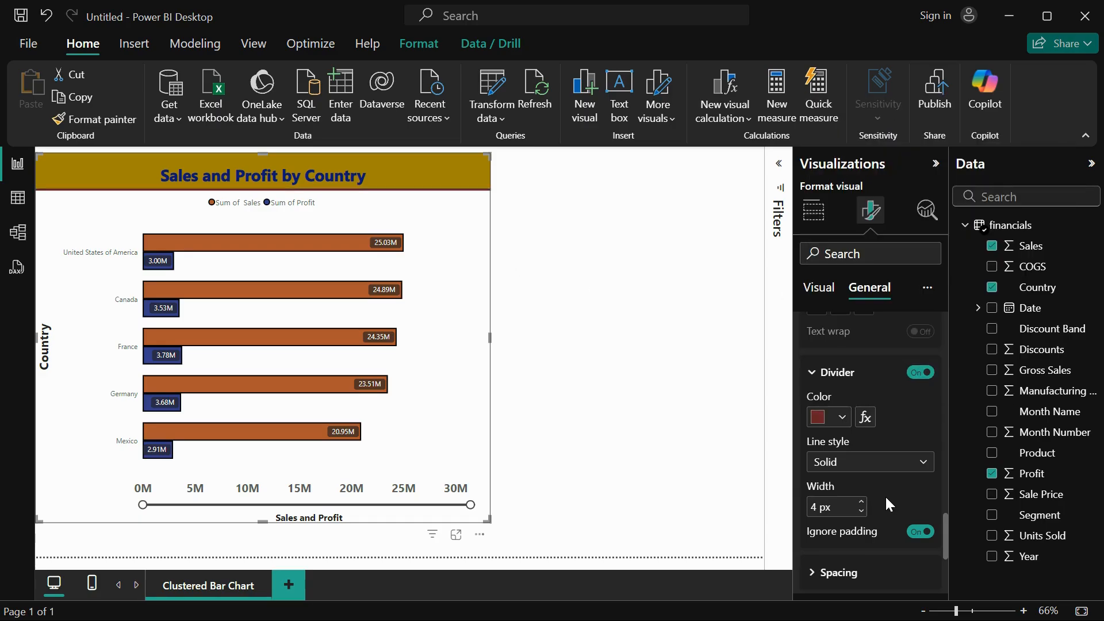
pyautogui.scroll(-3, 886, 498)
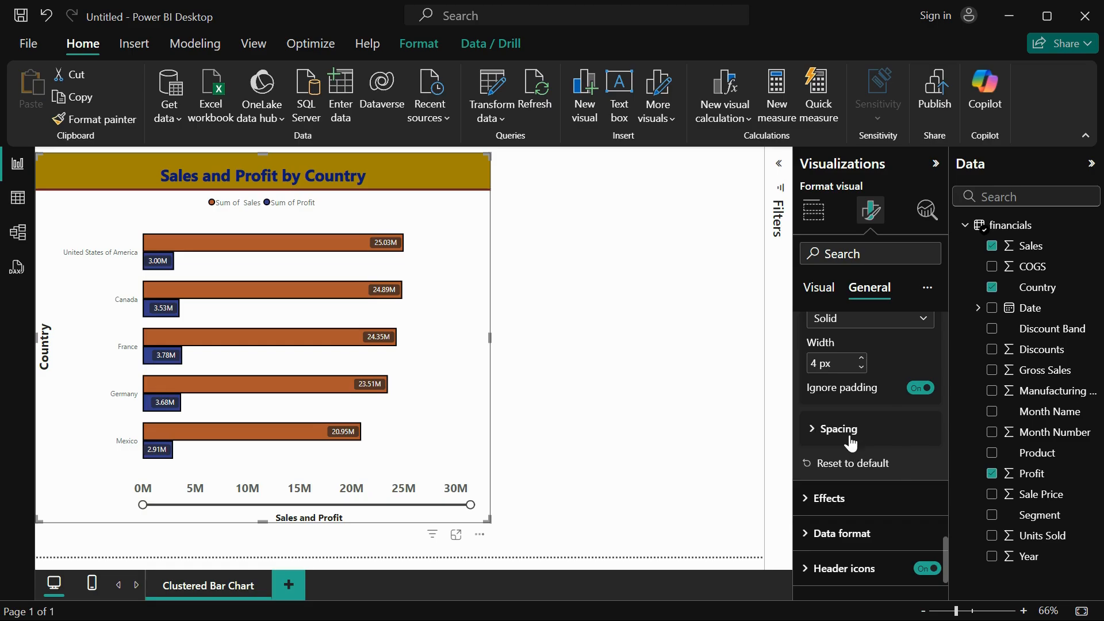
pyautogui.click(851, 443)
pyautogui.scroll(-1, 873, 483)
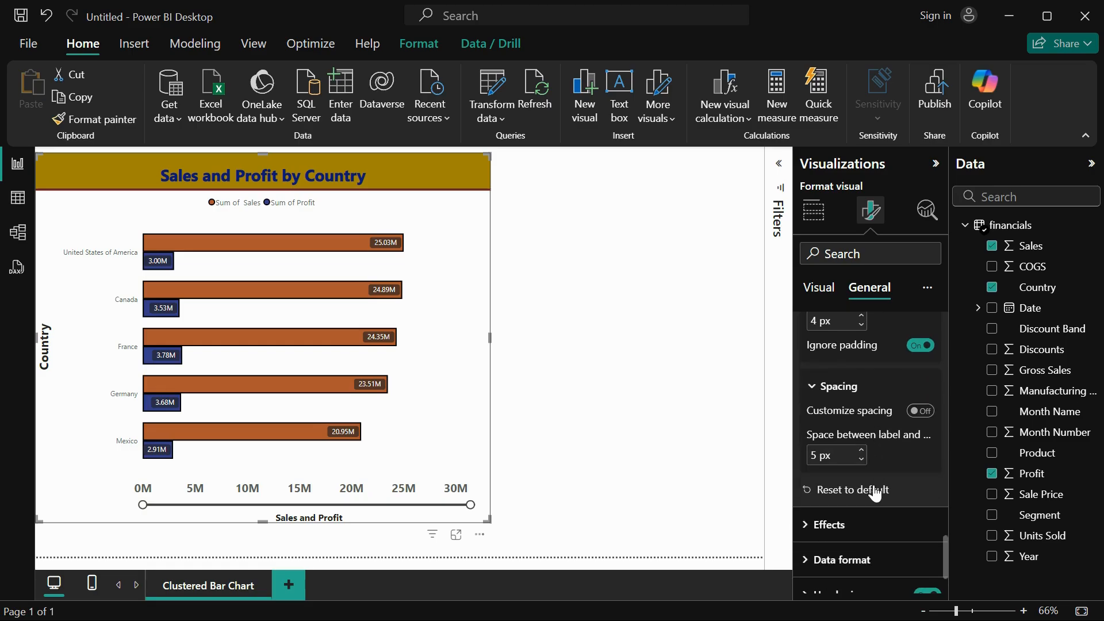
pyautogui.click(861, 452)
pyautogui.click(862, 452)
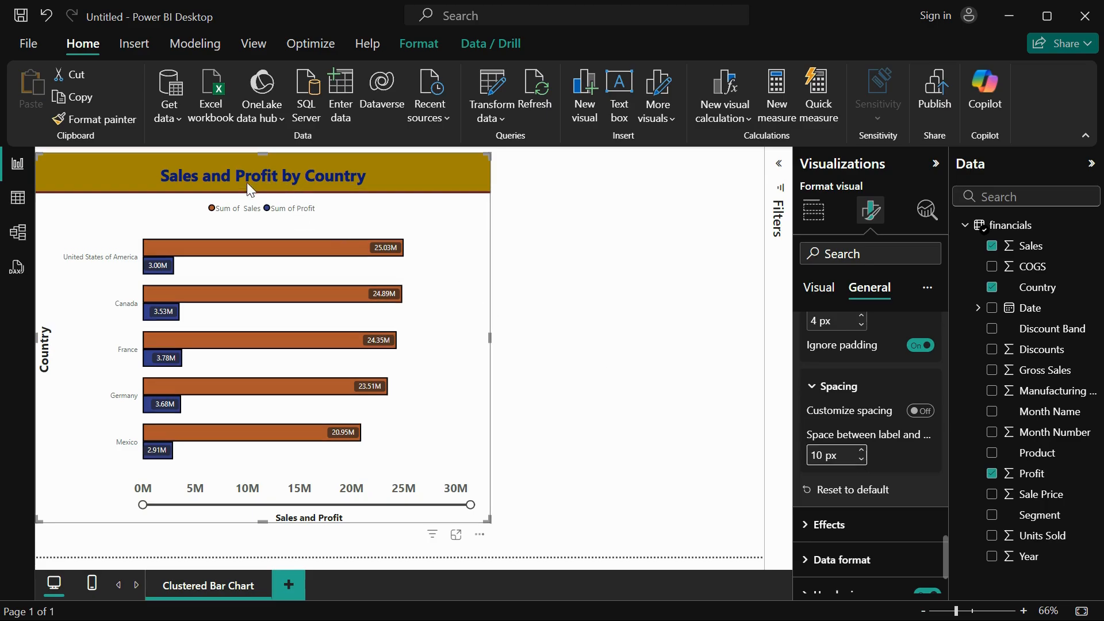
# Give the whole visual a light gray background (White, 20% darker) with 4% transparency.
pyautogui.scroll(-3, 900, 472)
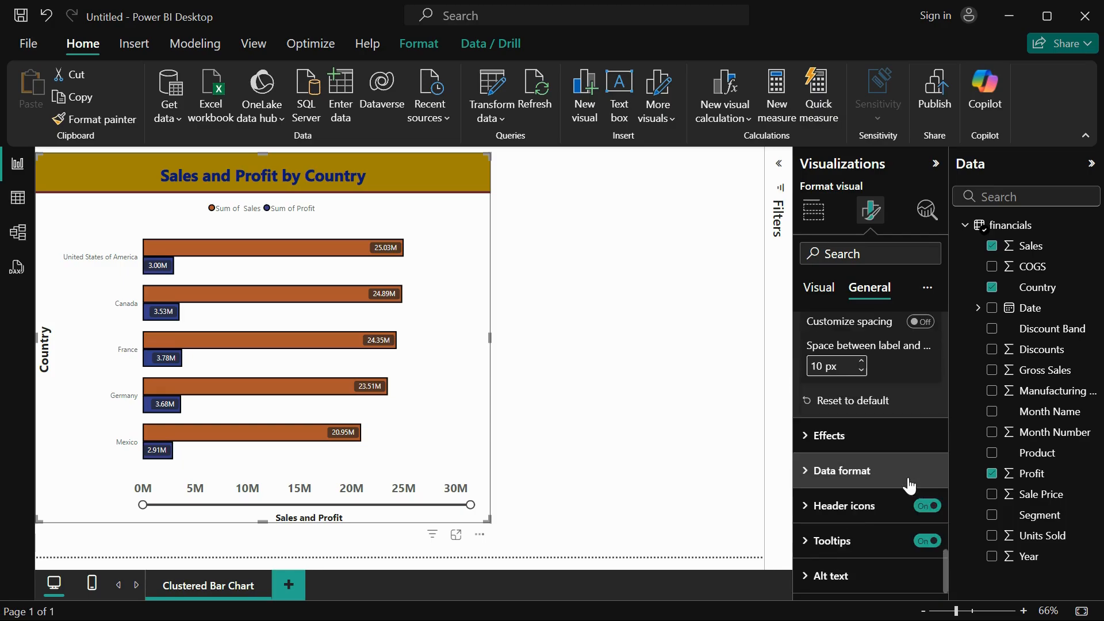
pyautogui.click(821, 442)
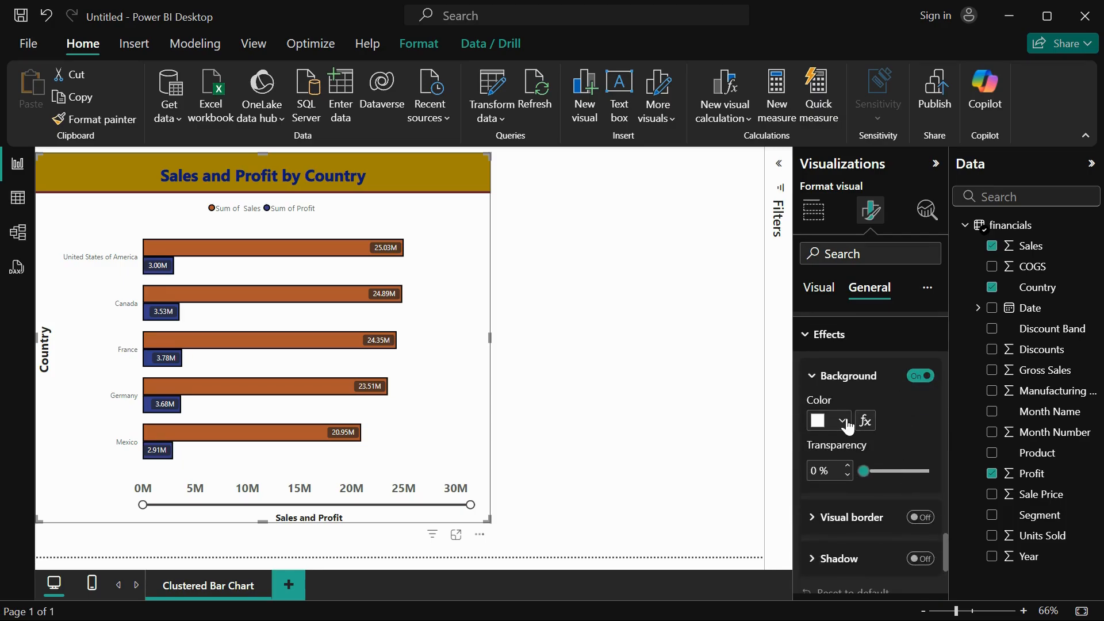
pyautogui.click(843, 421)
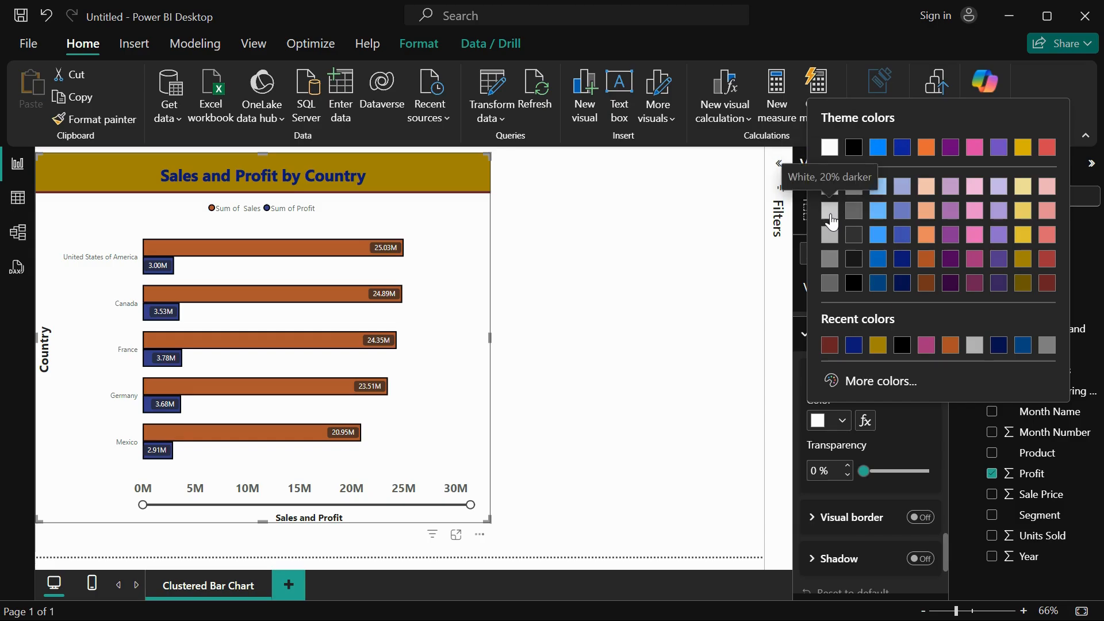
pyautogui.click(833, 257)
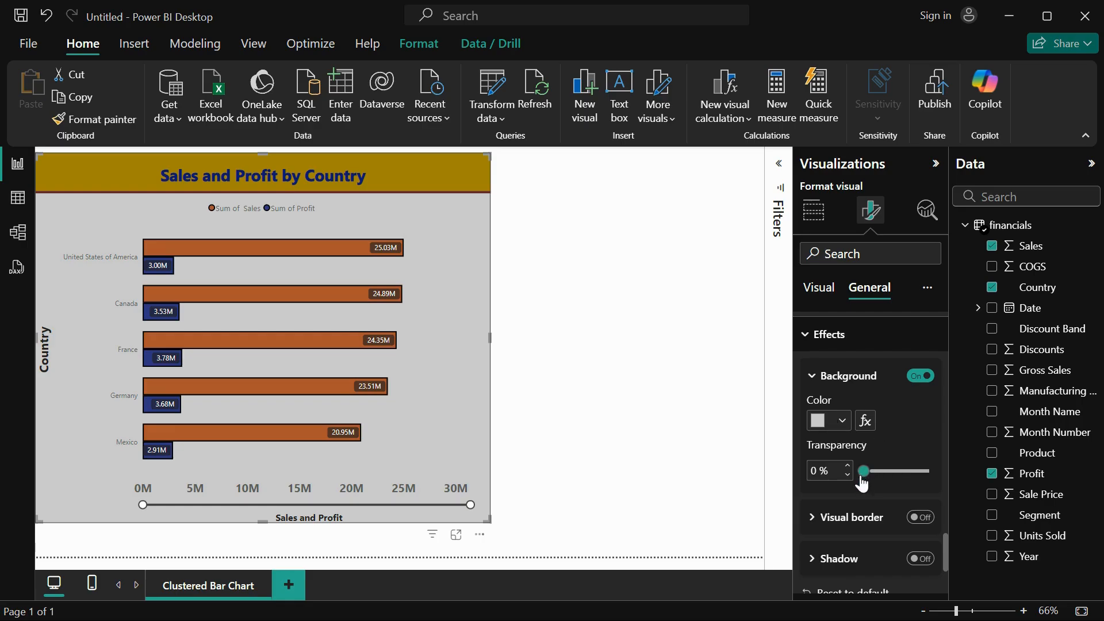
pyautogui.moveTo(889, 470); pyautogui.dragTo(867, 473)
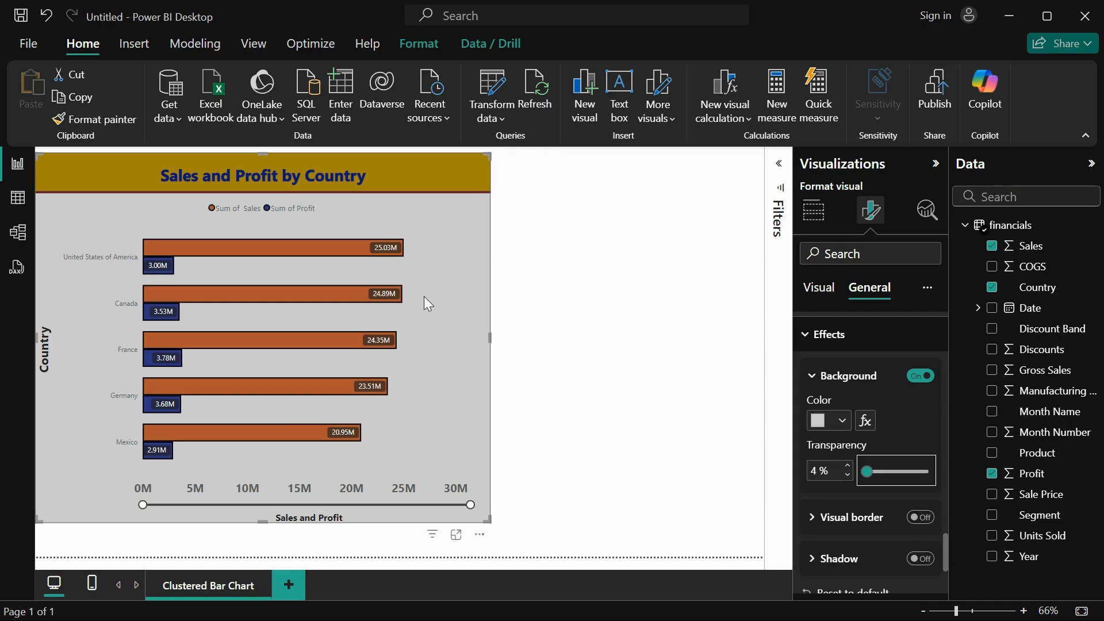
# Turn on a visual border around the chart and deselect the chart to check the outline.
pyautogui.click(814, 522)
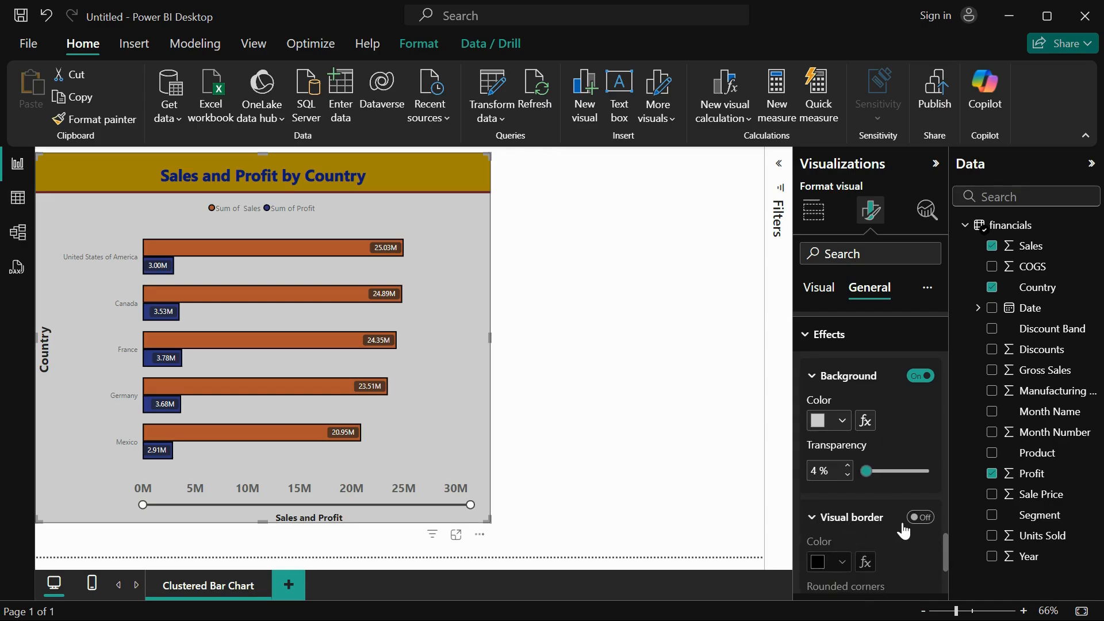
pyautogui.click(922, 520)
pyautogui.scroll(-3, 917, 540)
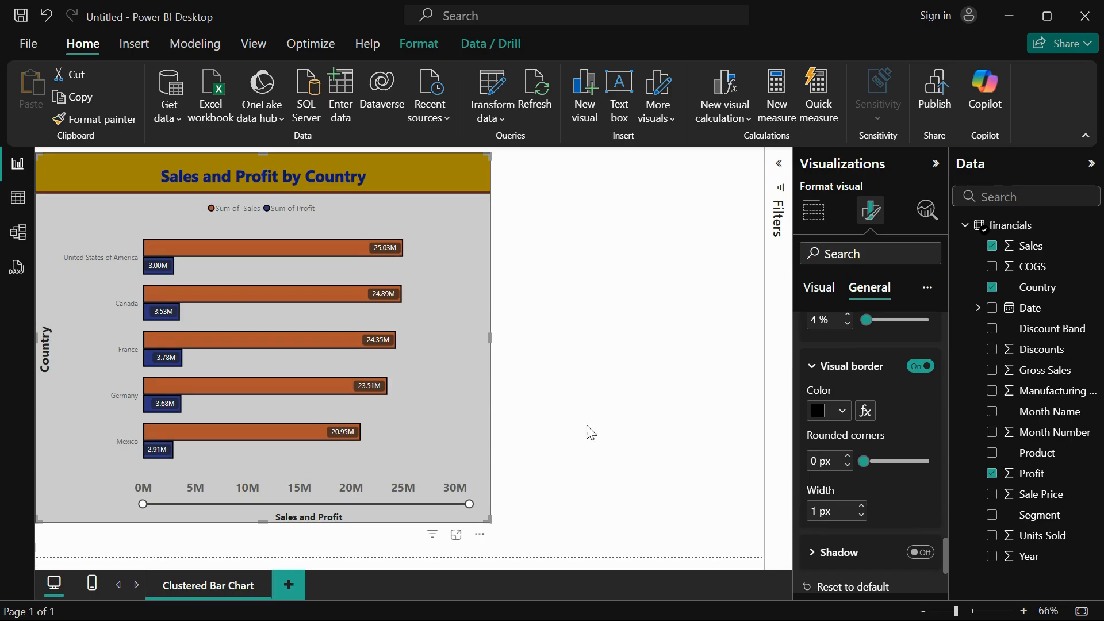
pyautogui.click(532, 293)
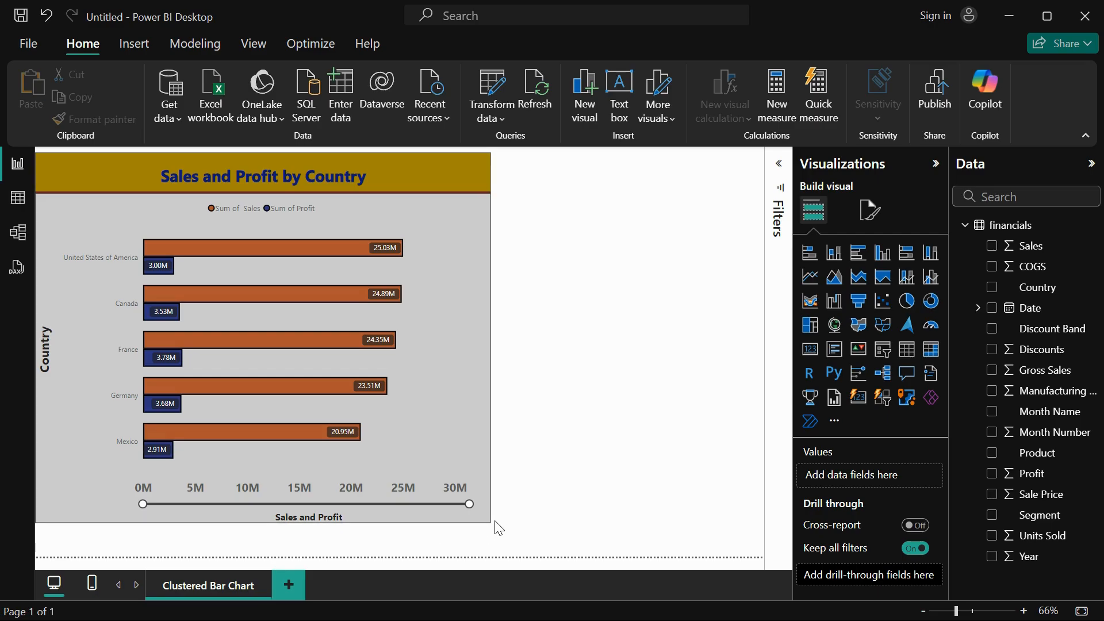
# Set the rounded corners of the chart's visual border to 20 px and check them with the chart deselected.
pyautogui.click(492, 402)
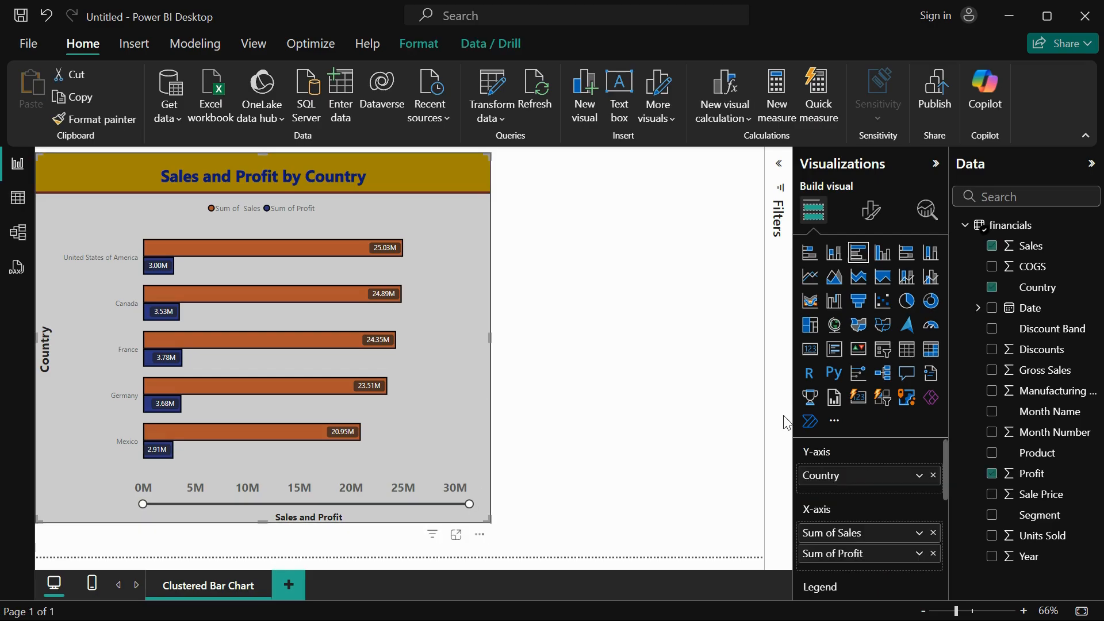
pyautogui.click(869, 213)
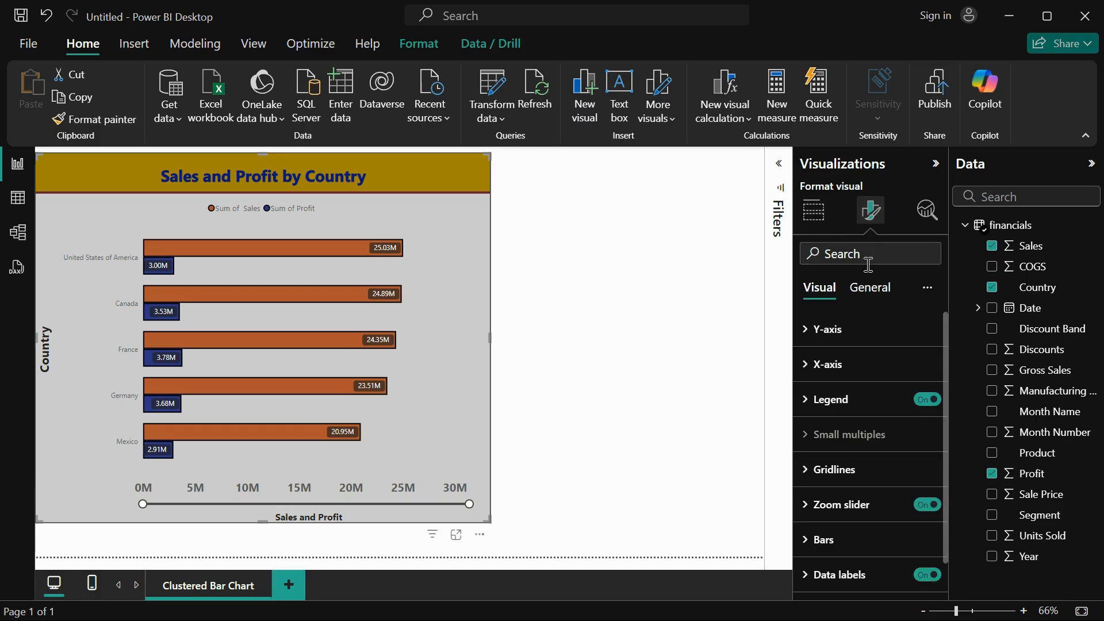
pyautogui.click(868, 288)
pyautogui.click(839, 397)
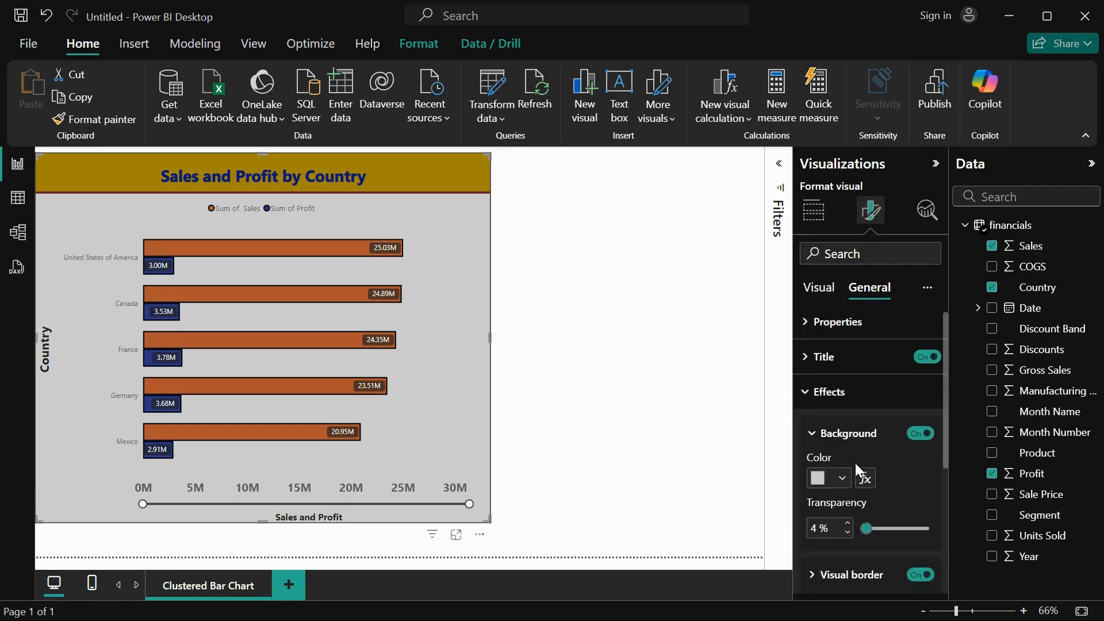
pyautogui.scroll(-3, 855, 464)
pyautogui.click(834, 420)
pyautogui.scroll(-1, 860, 489)
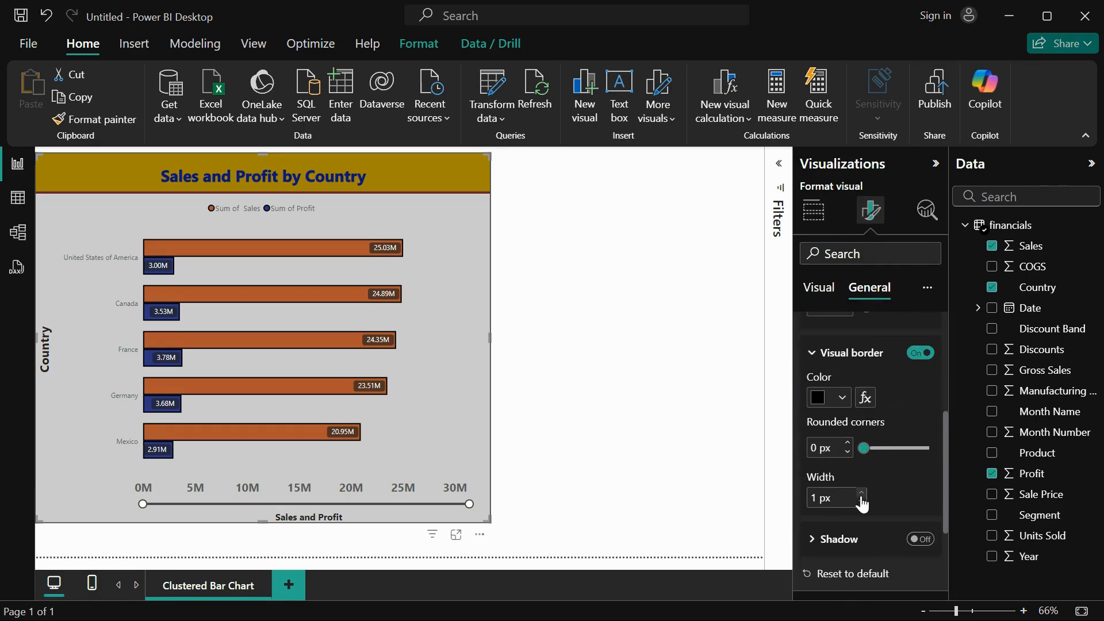
pyautogui.click(865, 449)
pyautogui.moveTo(865, 448); pyautogui.dragTo(883, 449)
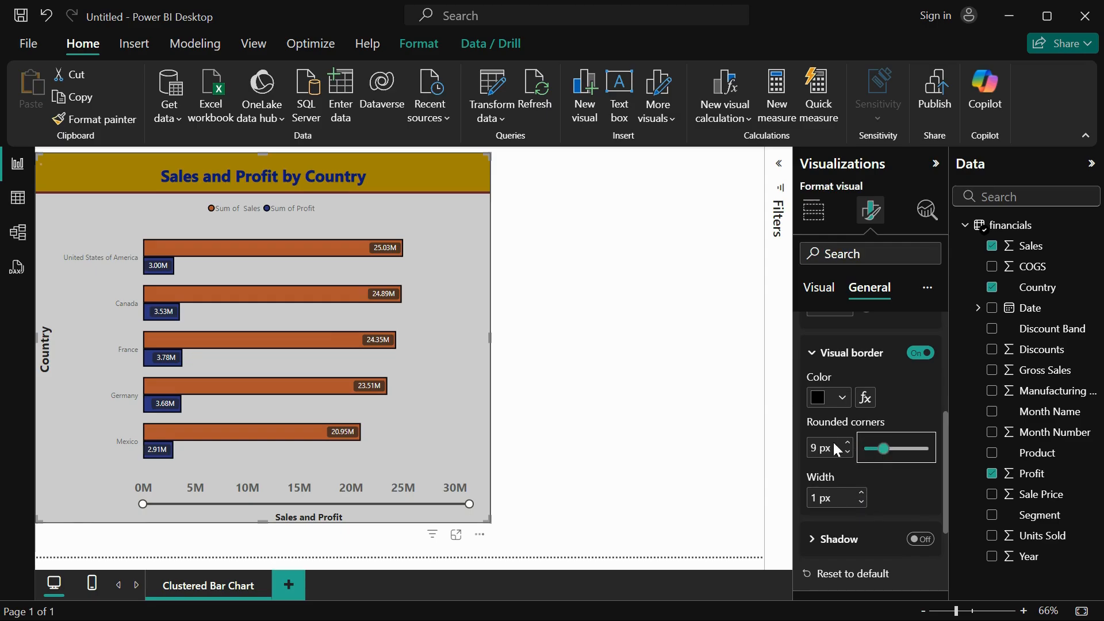
pyautogui.click(816, 447)
pyautogui.write('20')
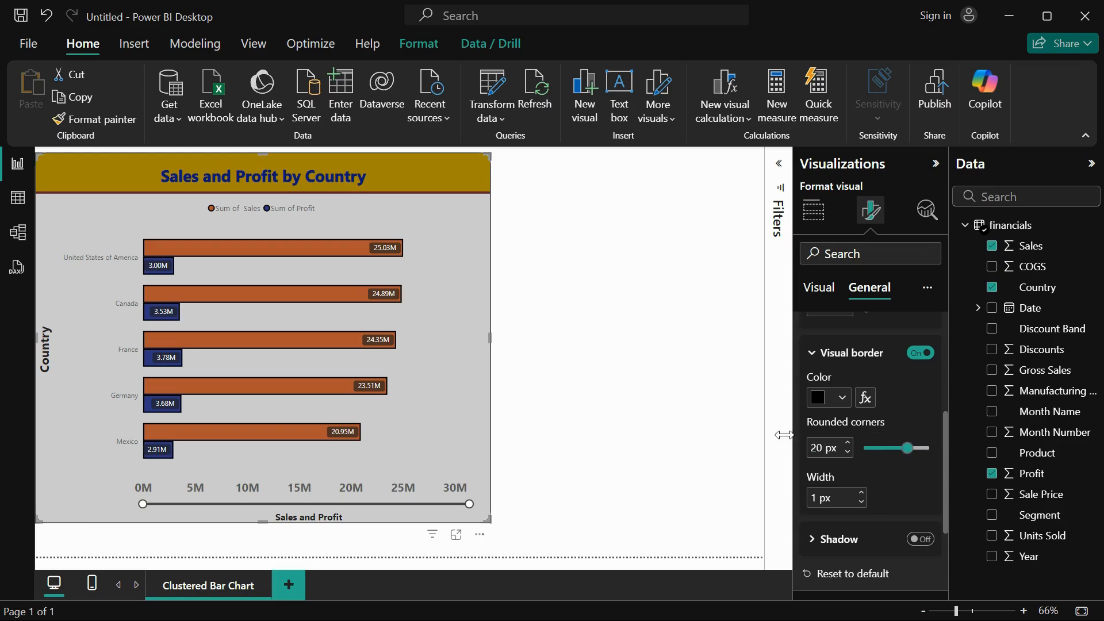
pyautogui.click(496, 528)
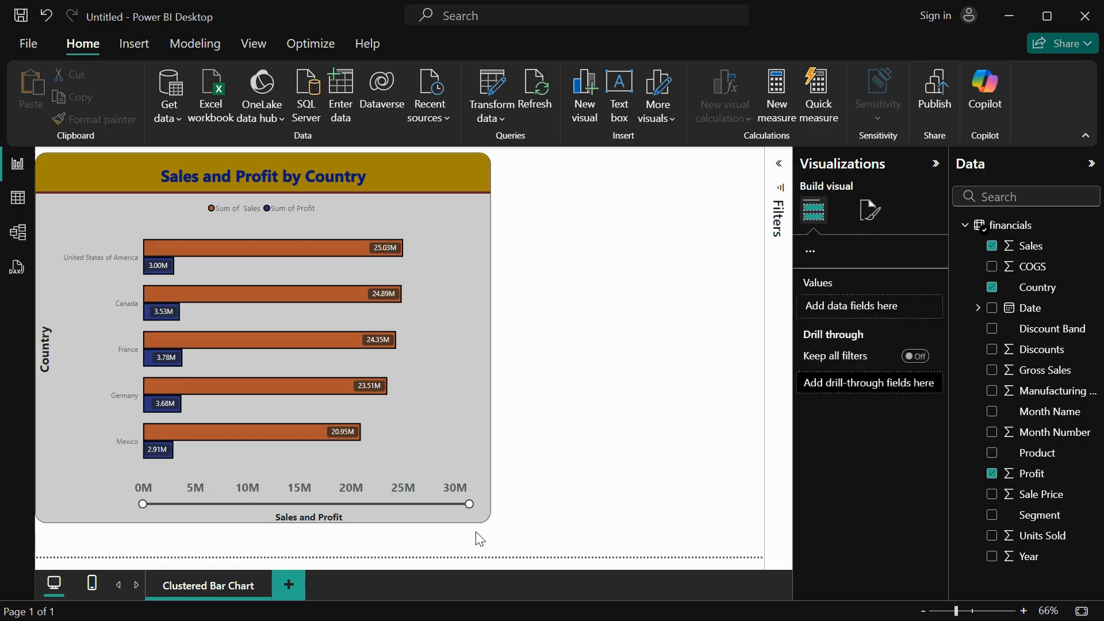
# Turn on the chart's shadow and color it dark gold #a38600.
pyautogui.click(478, 463)
pyautogui.click(871, 210)
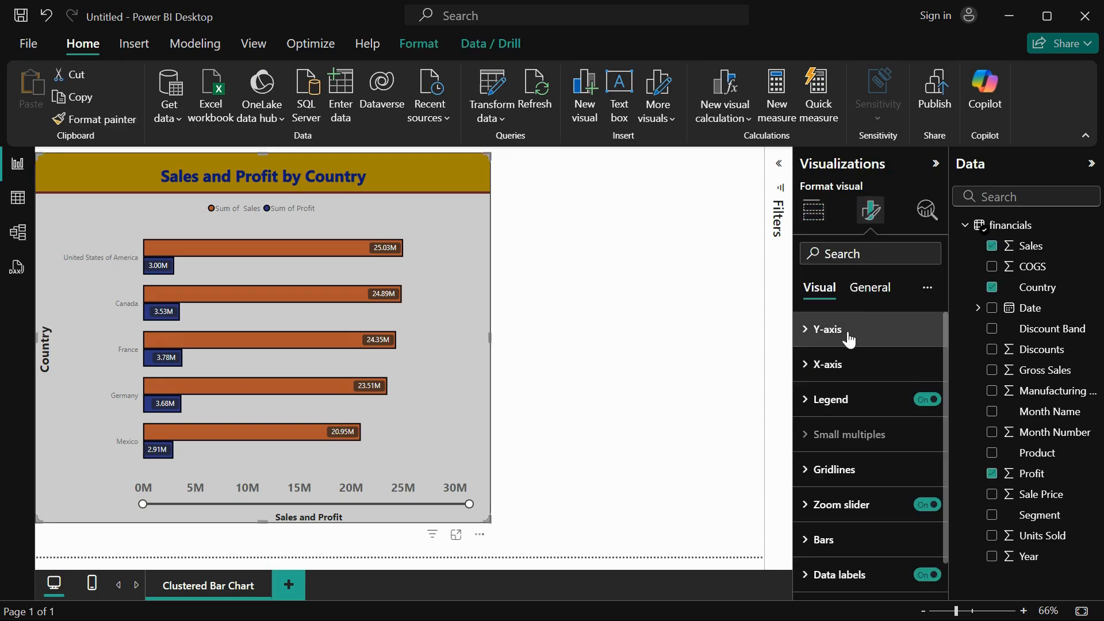
pyautogui.click(870, 290)
pyautogui.click(833, 399)
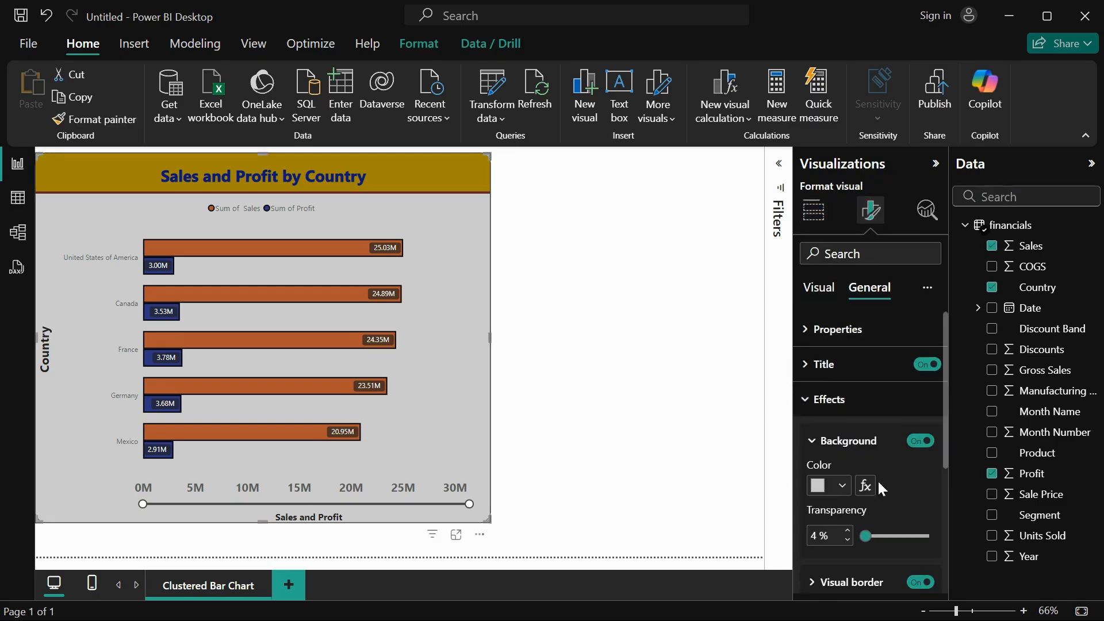
pyautogui.scroll(-5, 877, 479)
pyautogui.click(840, 403)
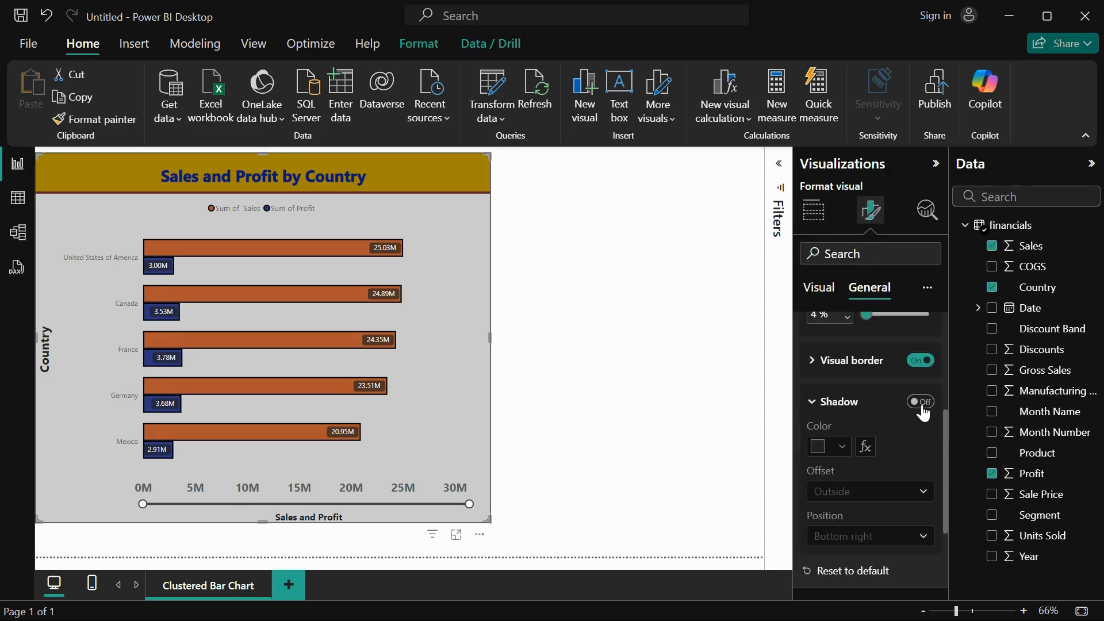
pyautogui.click(920, 402)
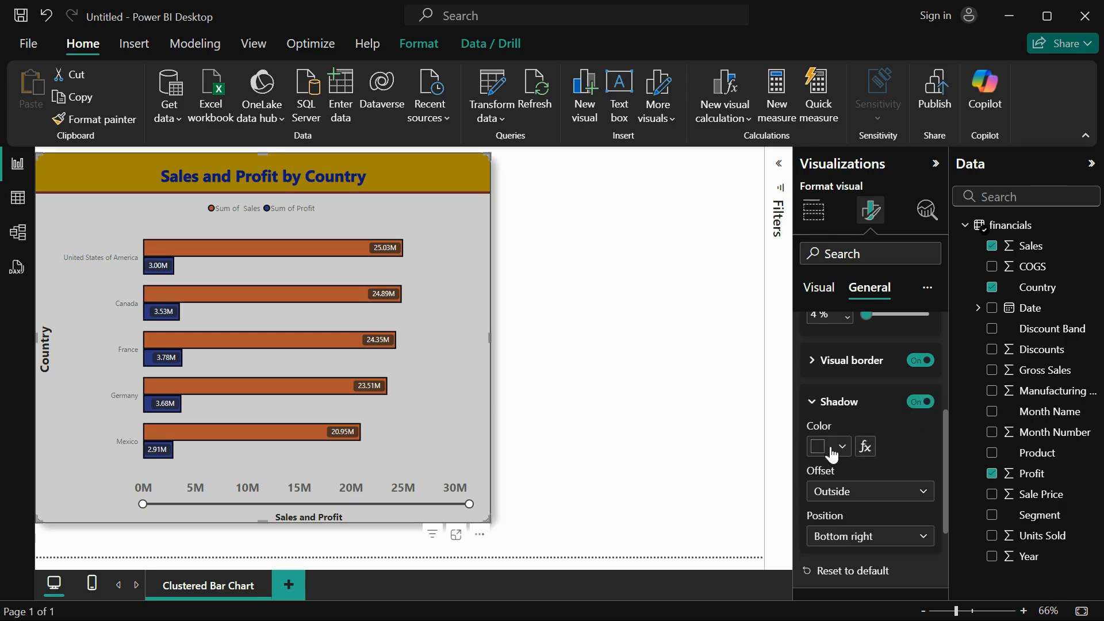
pyautogui.click(827, 452)
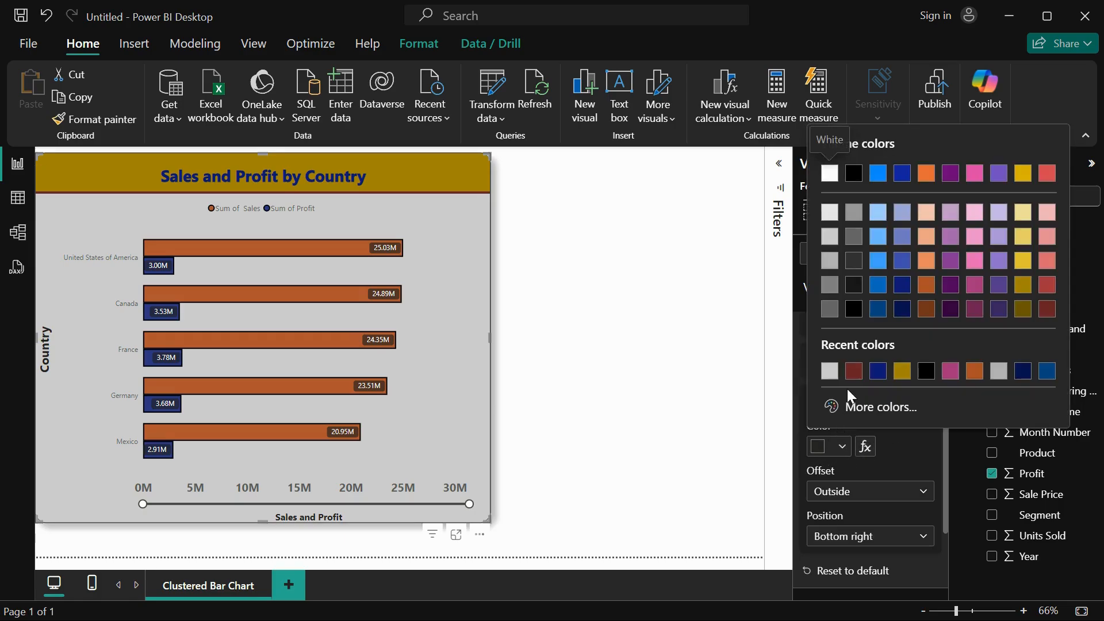
pyautogui.click(902, 372)
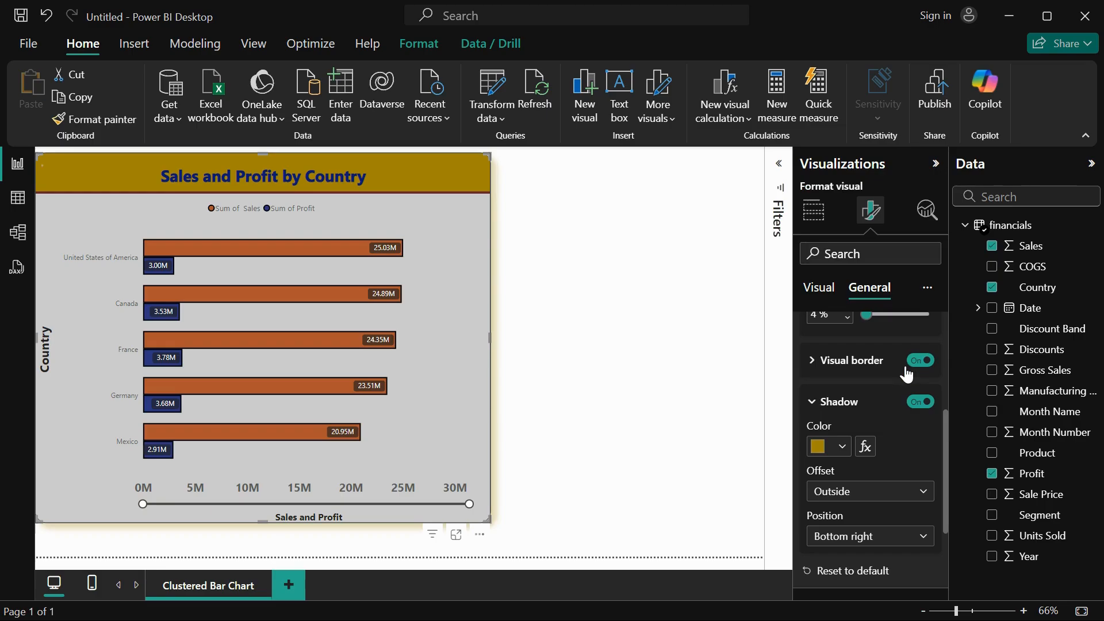
# Try the shadow with an Inside offset and Right position, and set it back to Outside and Bottom right.
pyautogui.click(903, 500)
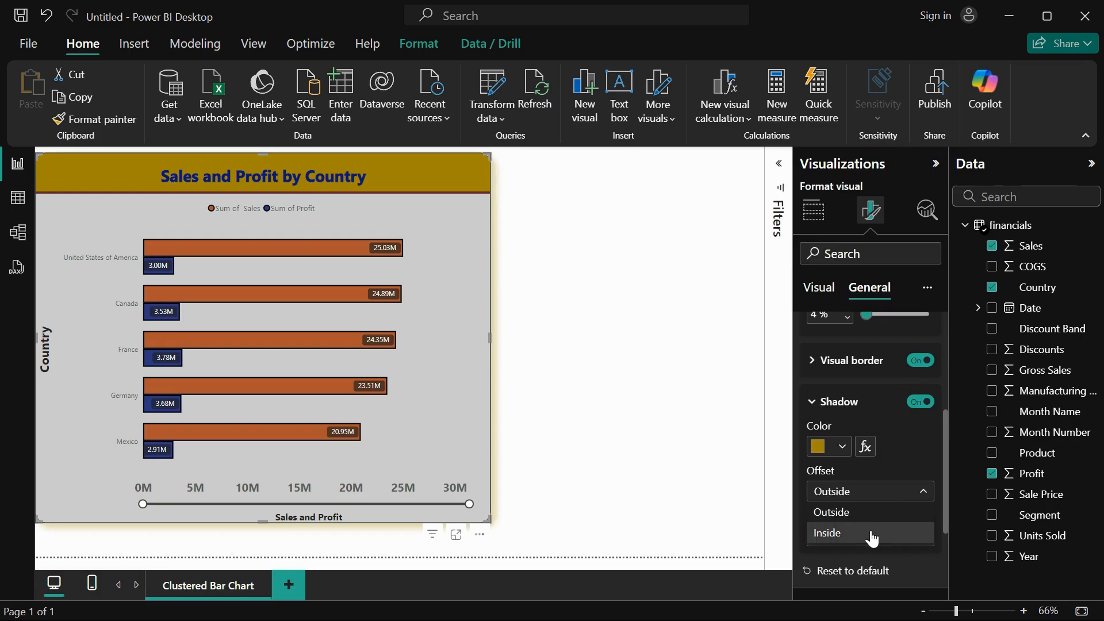
pyautogui.click(872, 535)
pyautogui.click(868, 494)
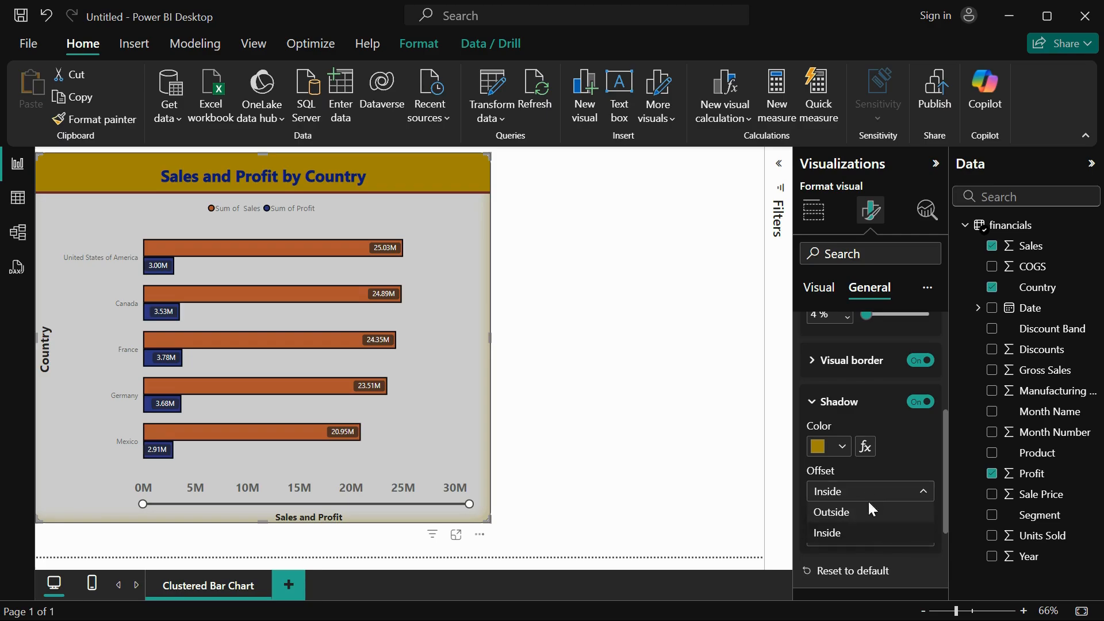
pyautogui.click(867, 534)
pyautogui.click(863, 534)
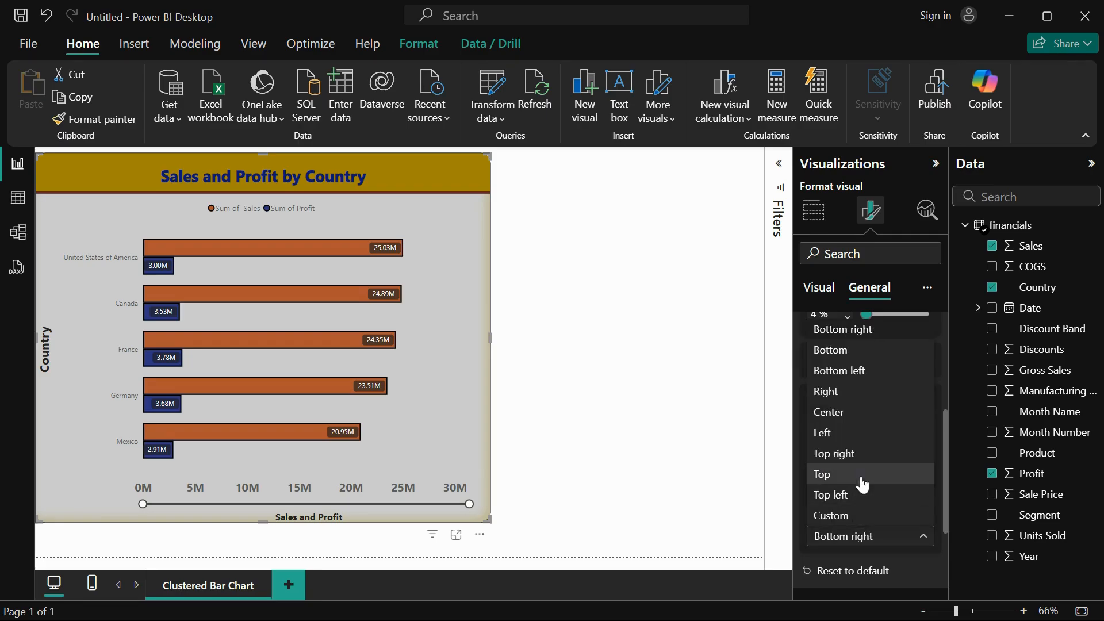
pyautogui.click(849, 396)
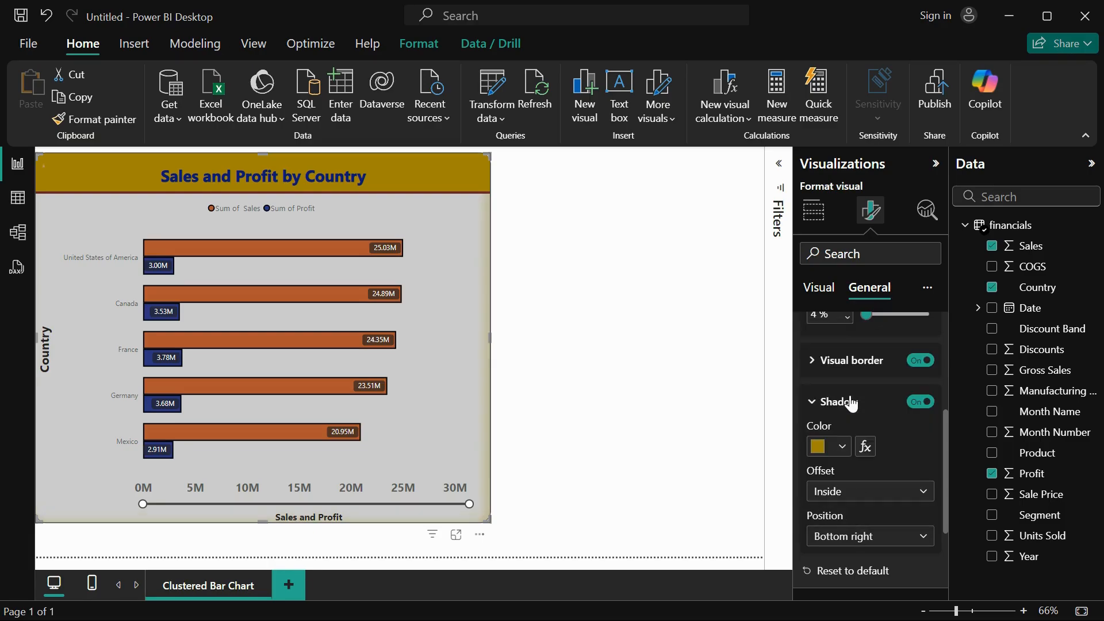
pyautogui.click(866, 537)
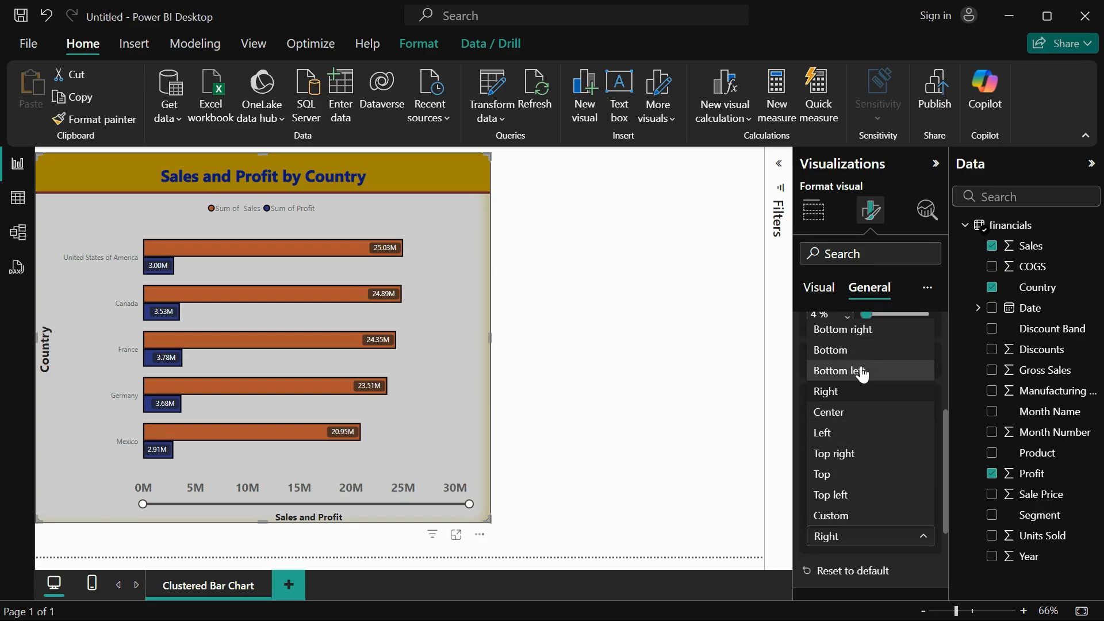
pyautogui.click(862, 329)
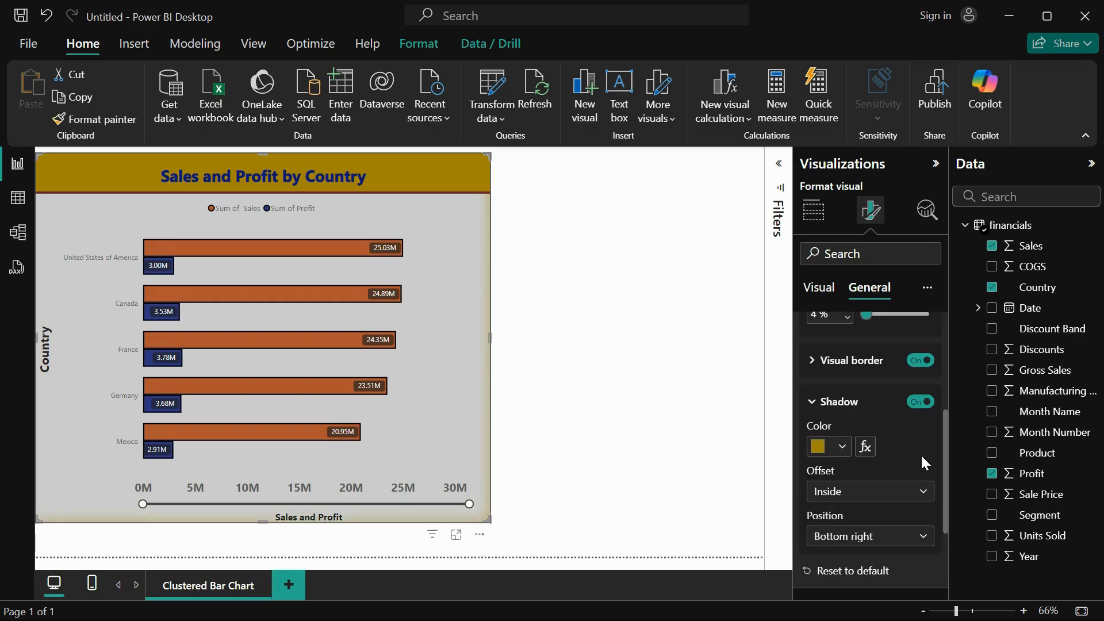
pyautogui.click(889, 493)
pyautogui.click(874, 515)
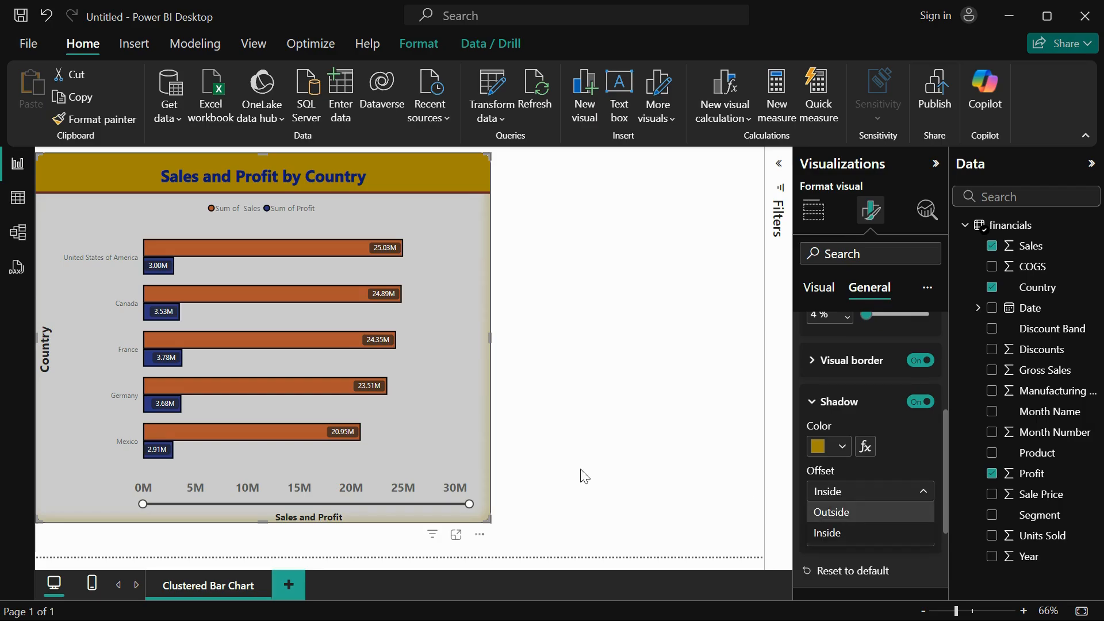
# Check a Sales bar's tooltip and set the data format of Sum of Sales to Currency.
pyautogui.scroll(-3, 838, 518)
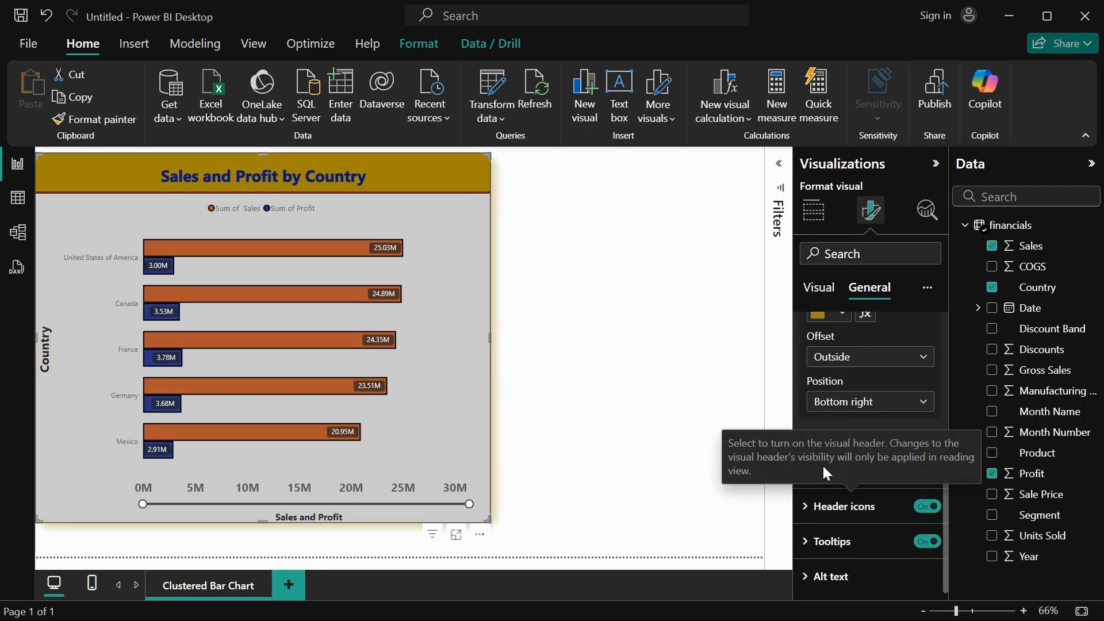
pyautogui.click(838, 469)
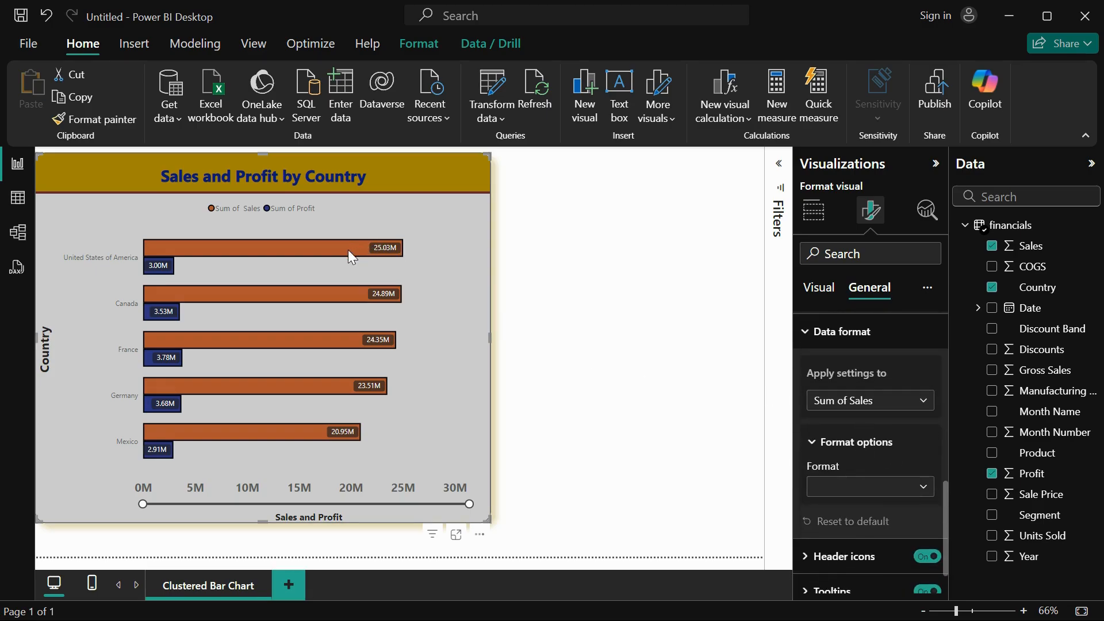
pyautogui.moveTo(349, 251)
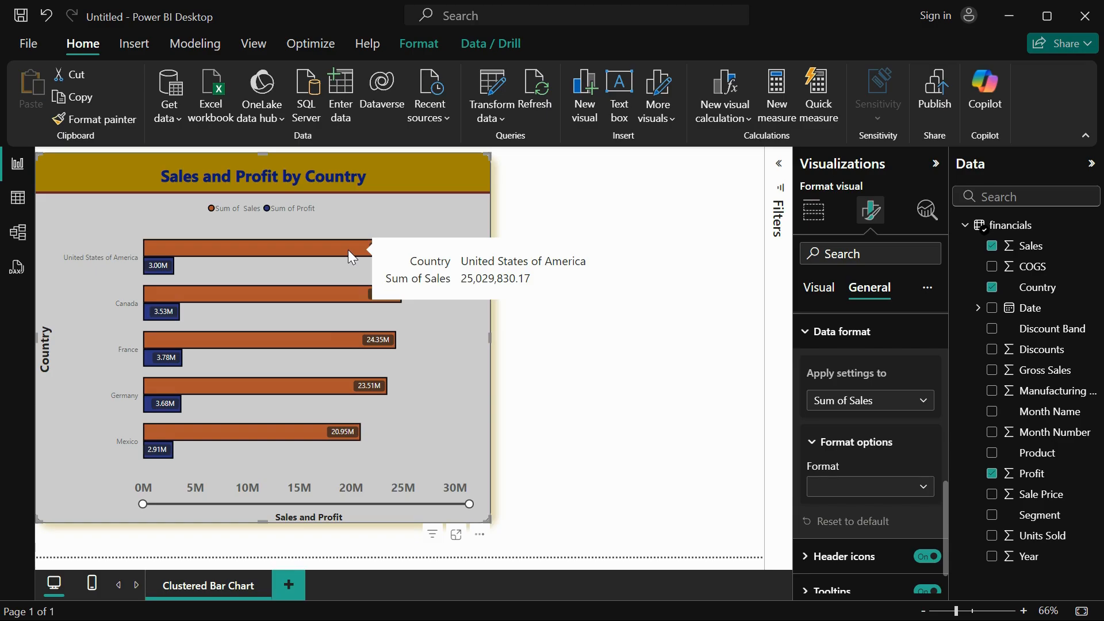
pyautogui.click(865, 494)
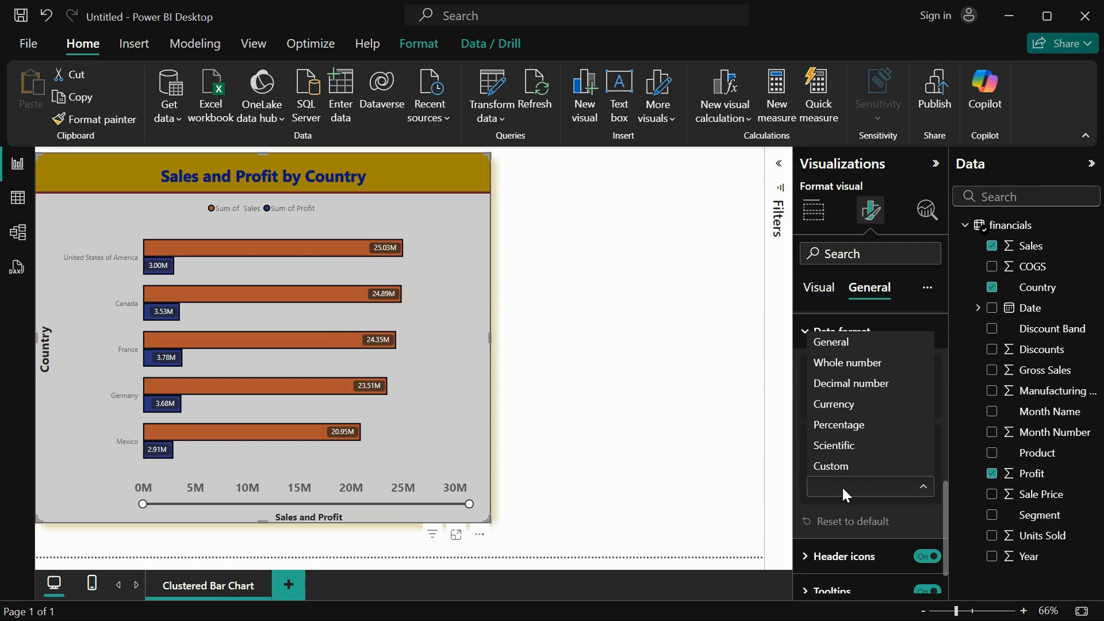
pyautogui.click(843, 489)
pyautogui.click(846, 494)
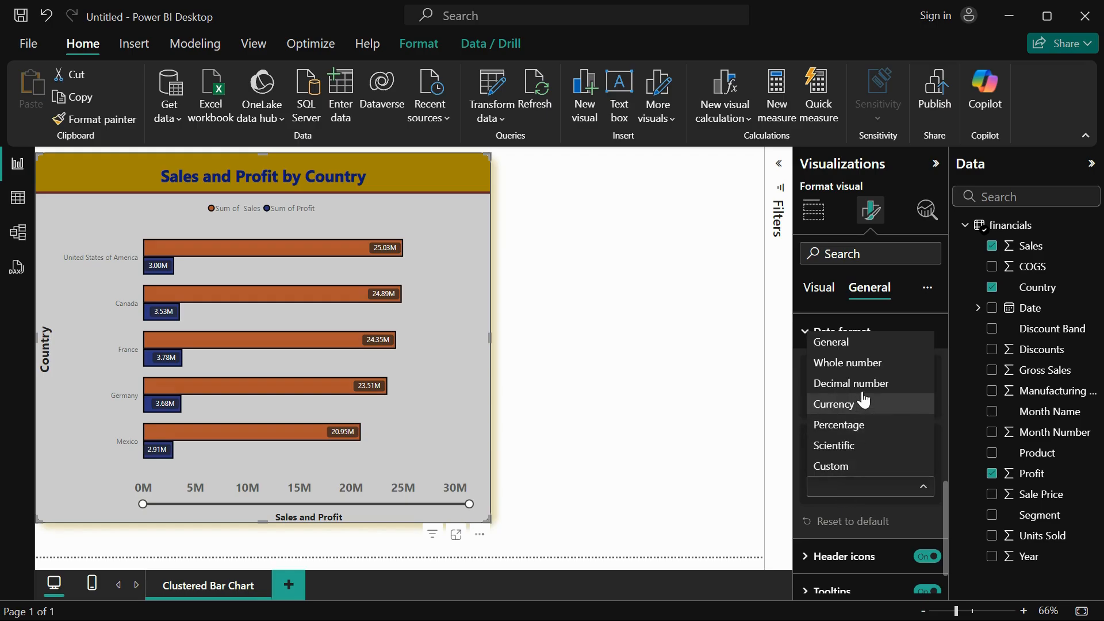
pyautogui.click(860, 404)
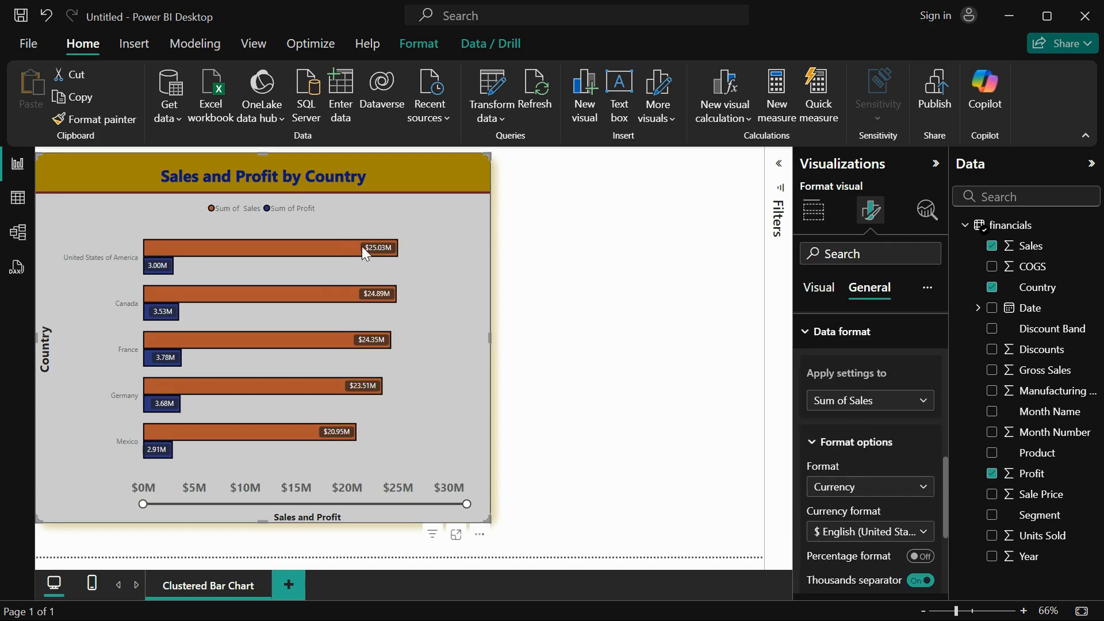
# Browse the available currency formats for Sum of Sales, leaving $ English (United States) selected.
pyautogui.scroll(-3, 826, 572)
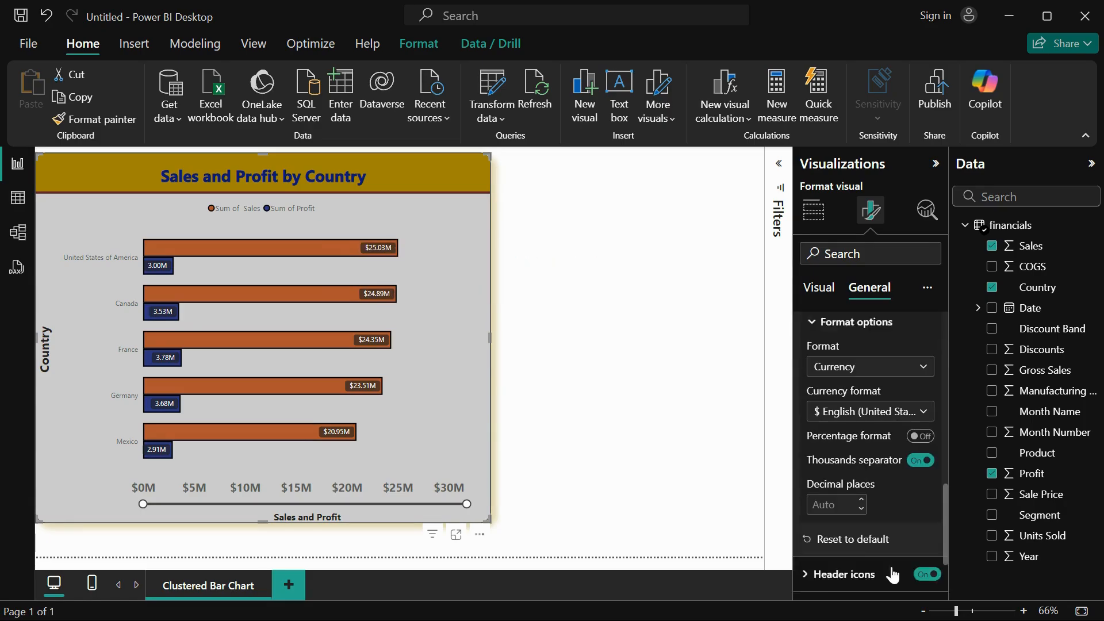
pyautogui.click(878, 405)
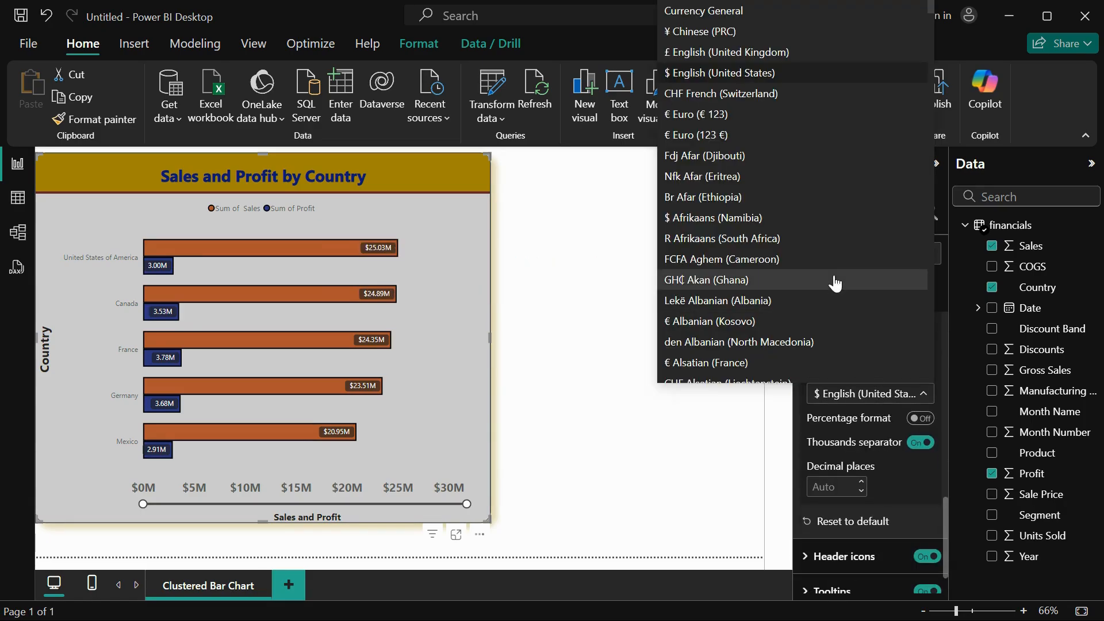
pyautogui.scroll(-3, 833, 278)
pyautogui.scroll(3, 833, 278)
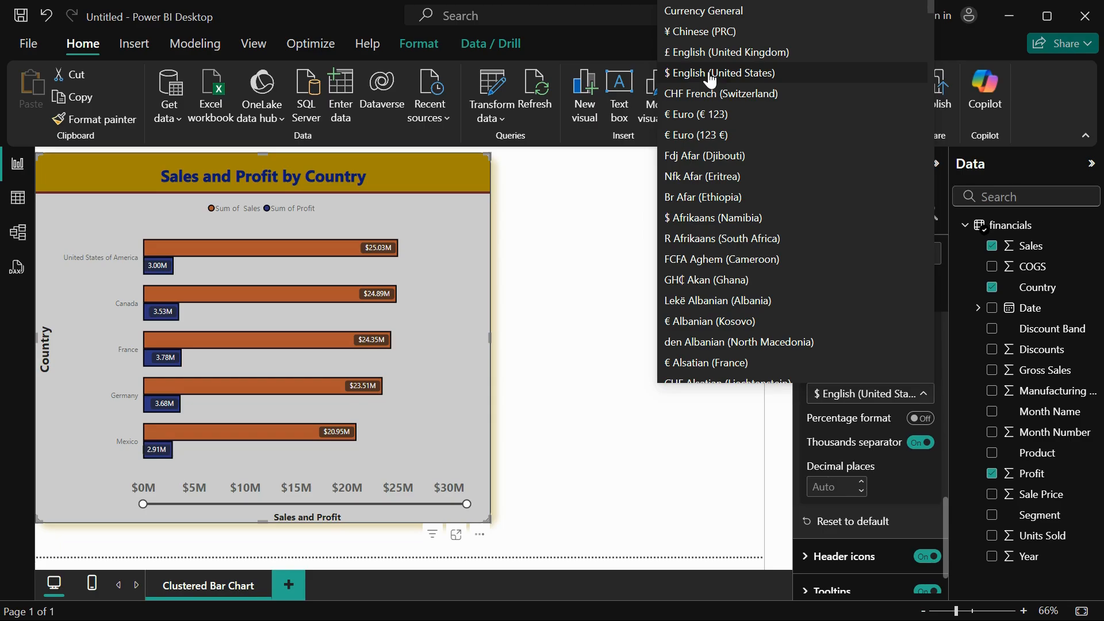
pyautogui.scroll(-6, 716, 198)
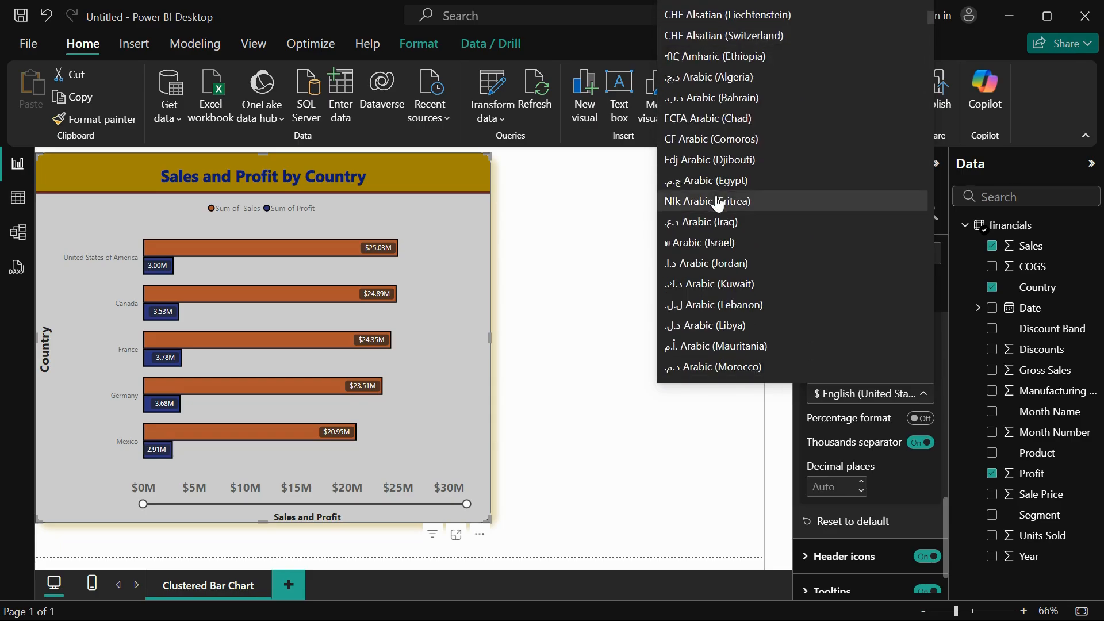
pyautogui.scroll(-3, 717, 204)
pyautogui.scroll(9, 718, 204)
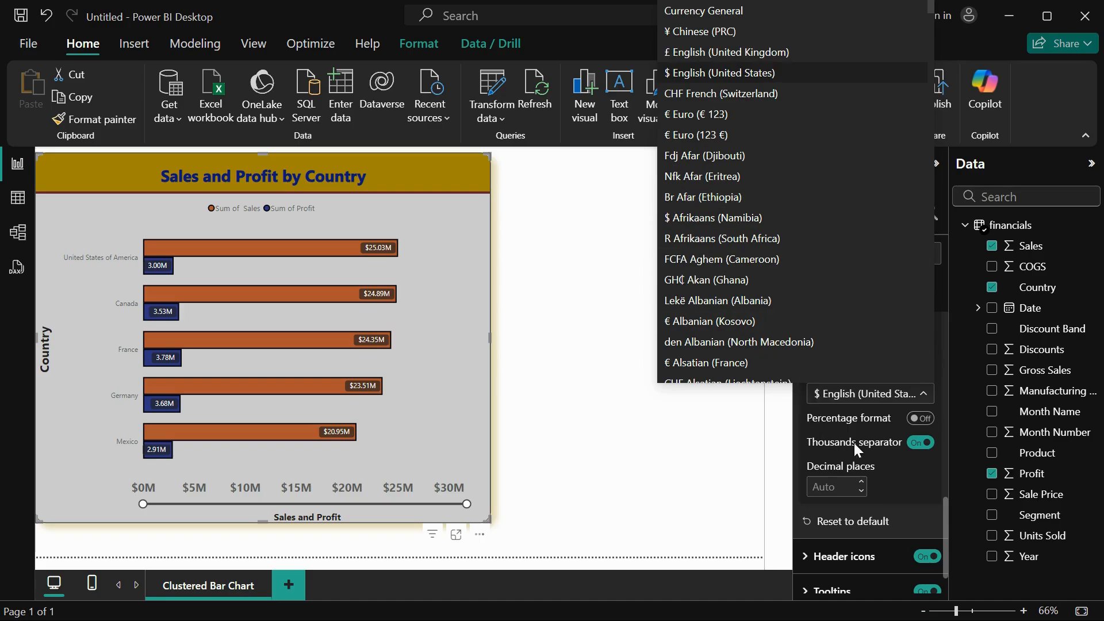
pyautogui.click(907, 457)
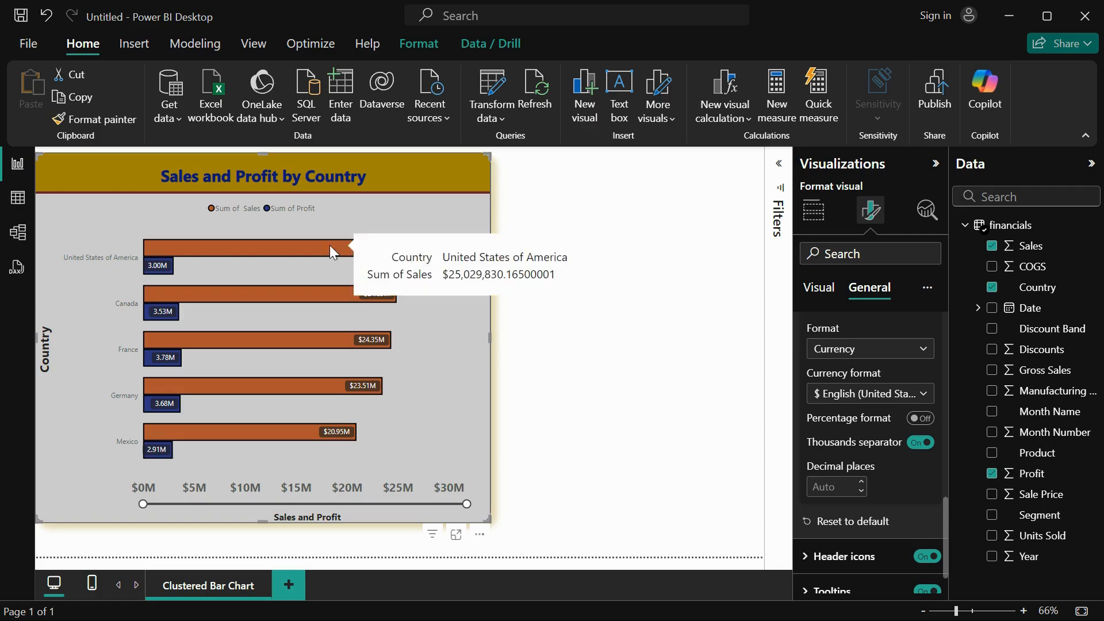
# Set Sum of Sales to 2 decimal places and check the value in the United States bar's tooltip.
pyautogui.click(861, 481)
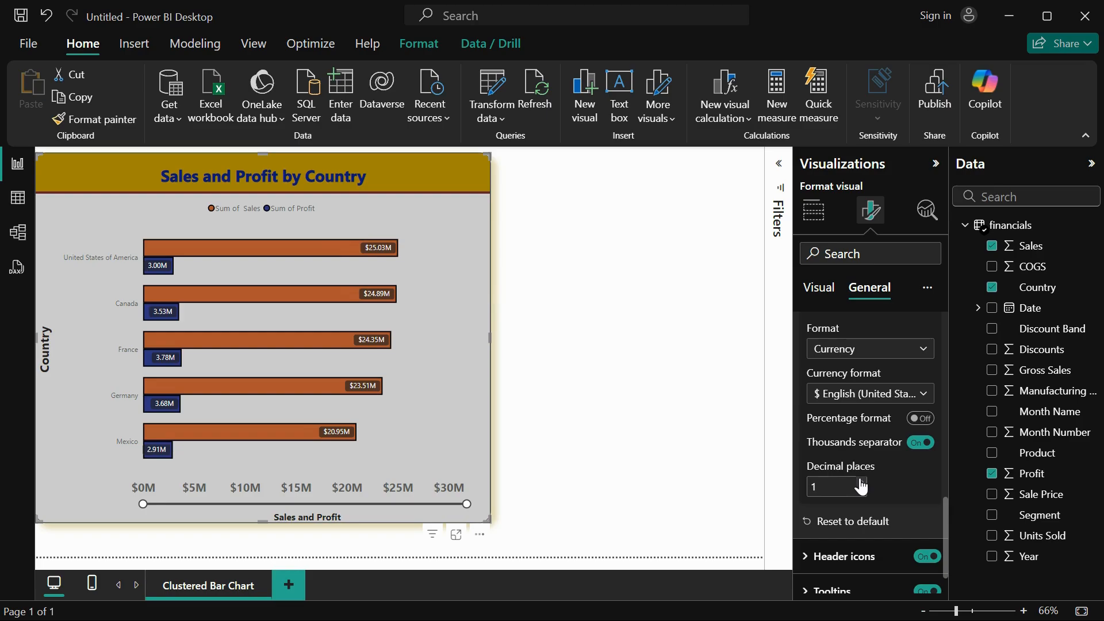
pyautogui.click(860, 482)
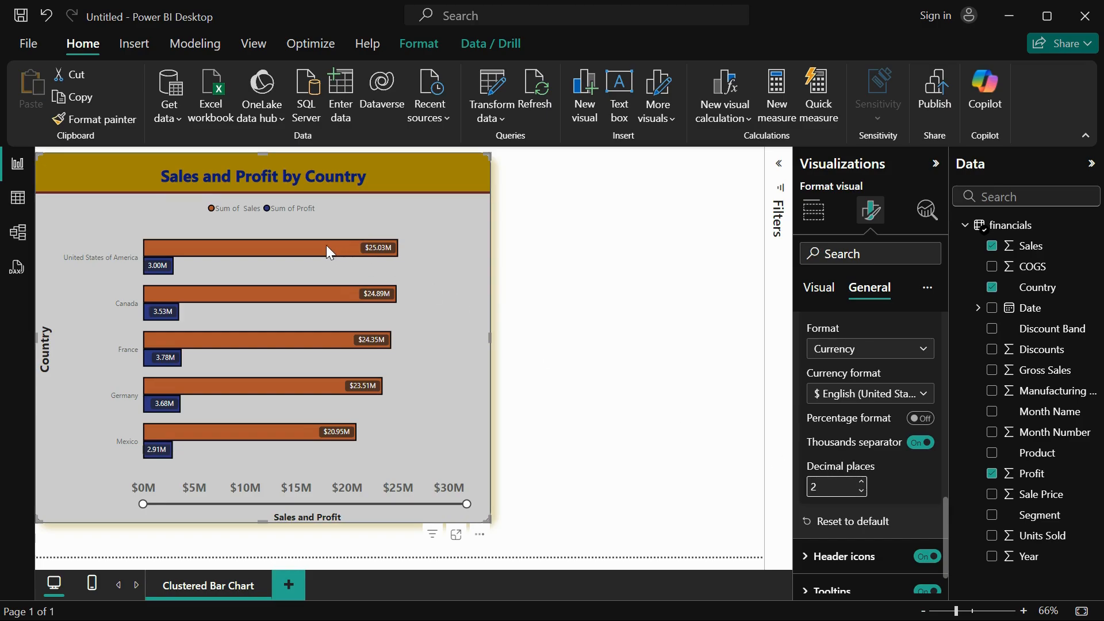
pyautogui.moveTo(324, 247)
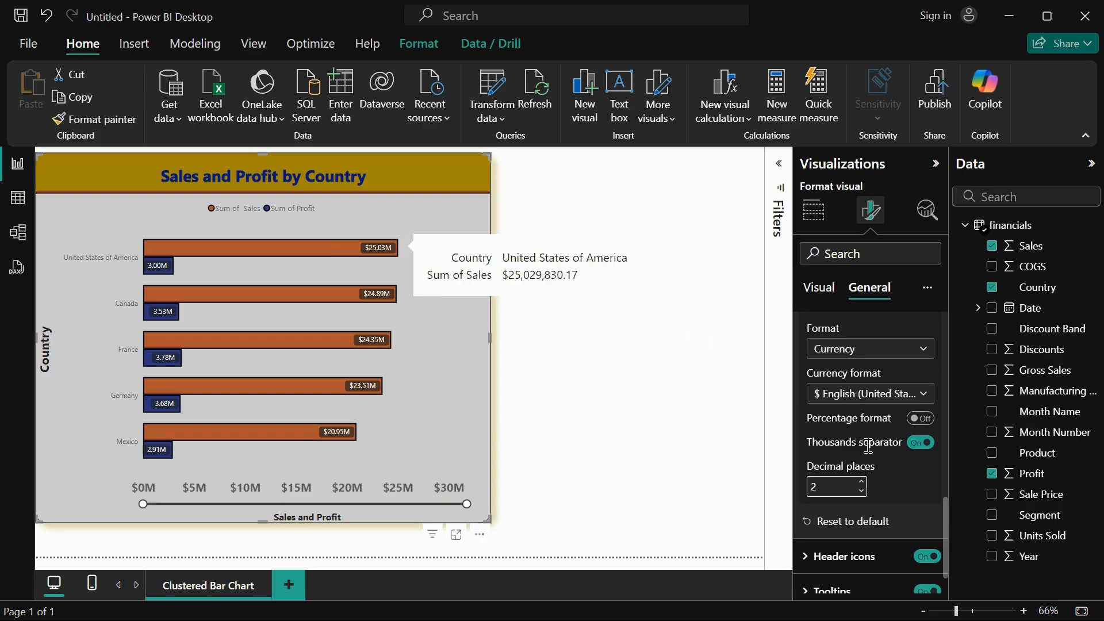
# Move the chart slightly down the page with the header icon settings open, and switch the header icons off and on again.
pyautogui.scroll(-1, 890, 544)
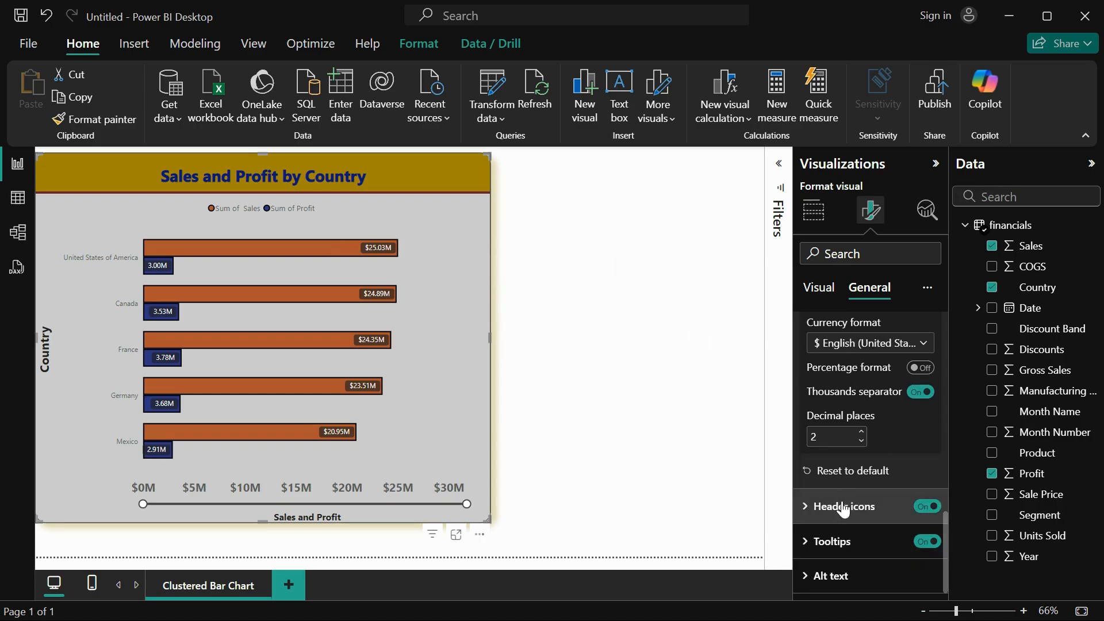
pyautogui.click(845, 505)
pyautogui.scroll(-3, 892, 498)
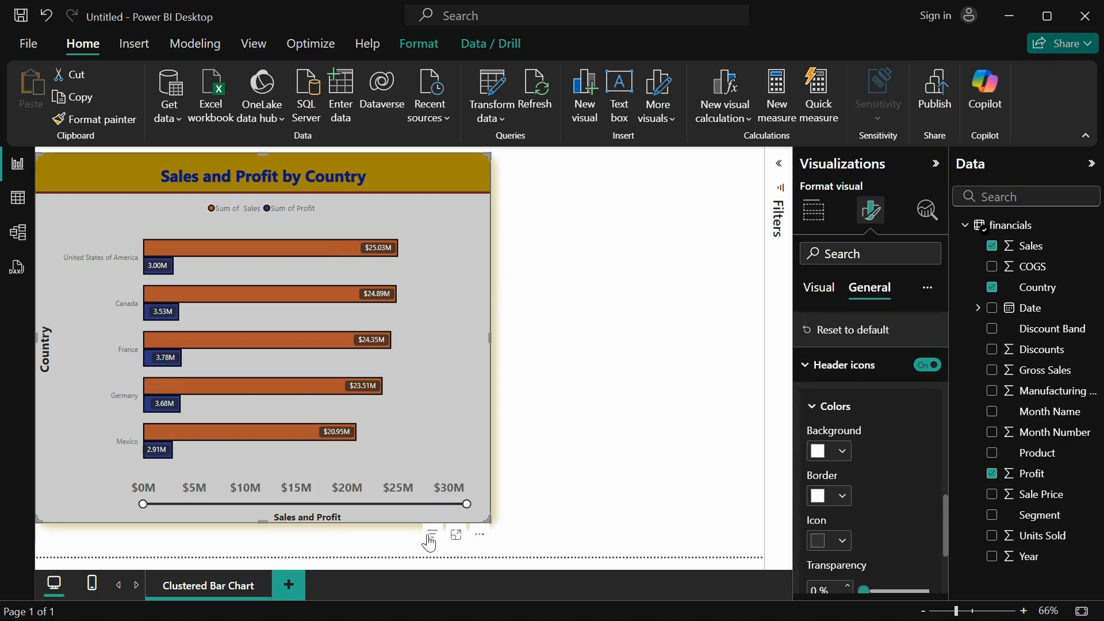
pyautogui.moveTo(435, 355); pyautogui.dragTo(435, 380)
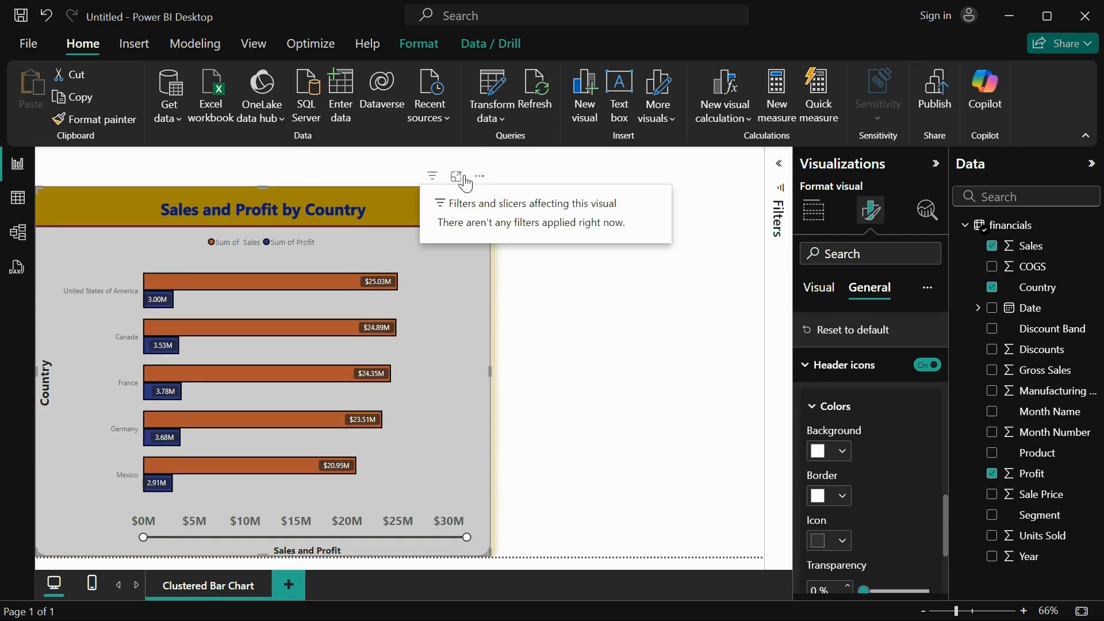
pyautogui.click(929, 366)
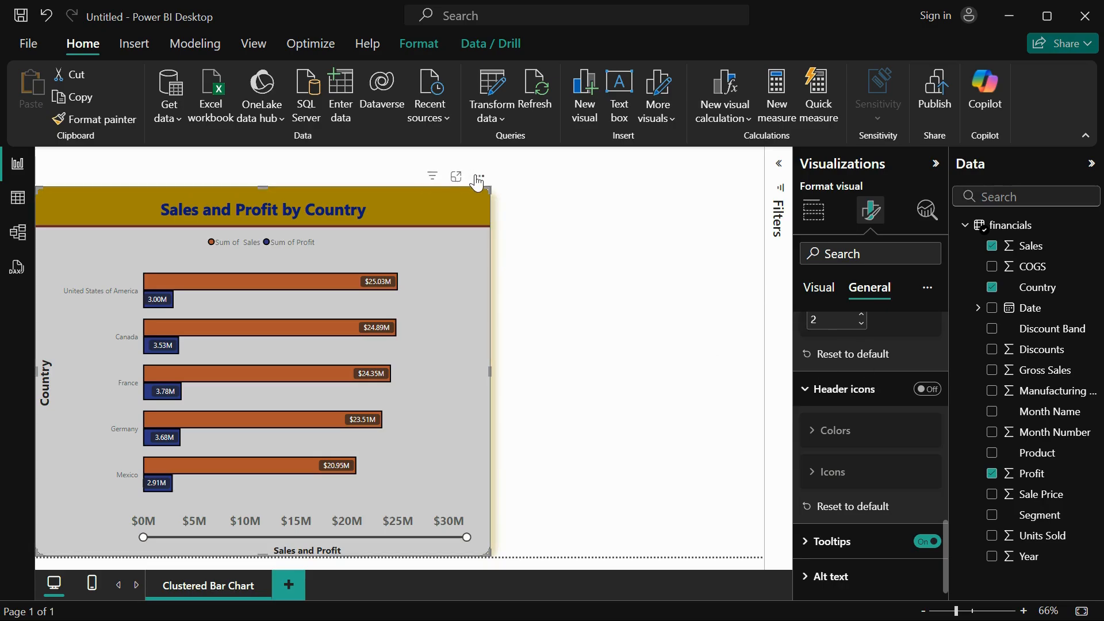
pyautogui.click(927, 390)
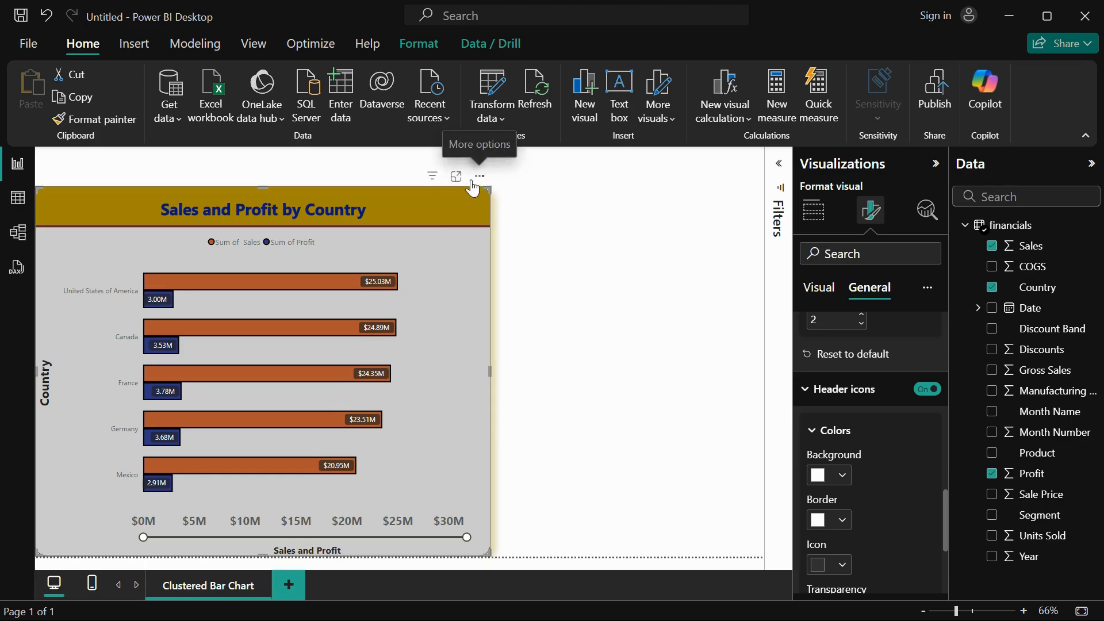
# Color the background and border of the chart's header icons dark red #6b2328.
pyautogui.click(843, 476)
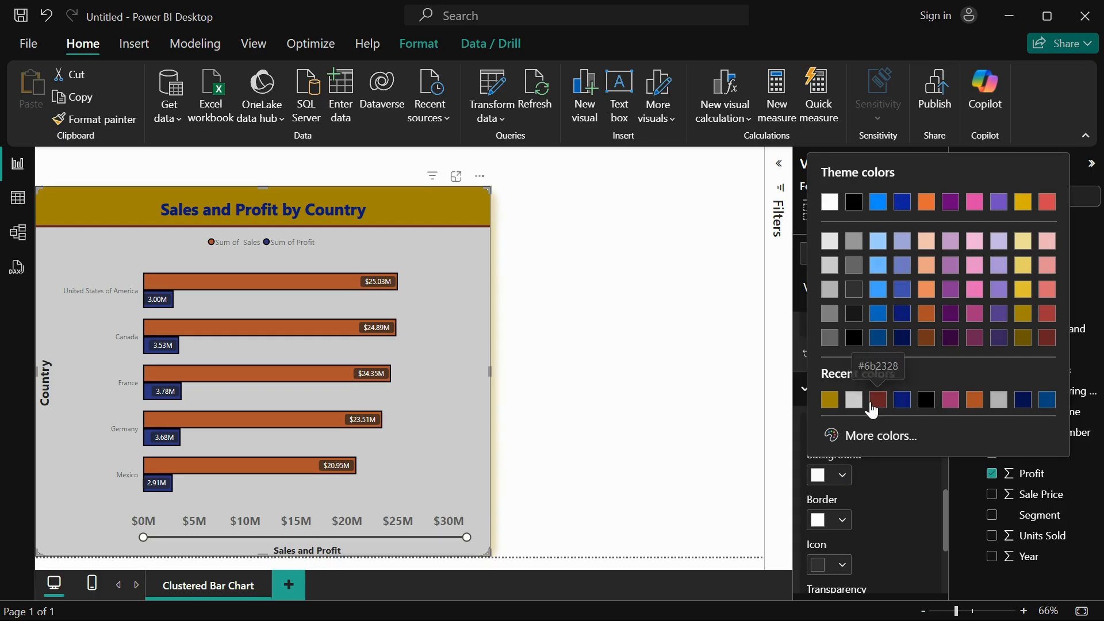
pyautogui.click(875, 401)
pyautogui.click(838, 524)
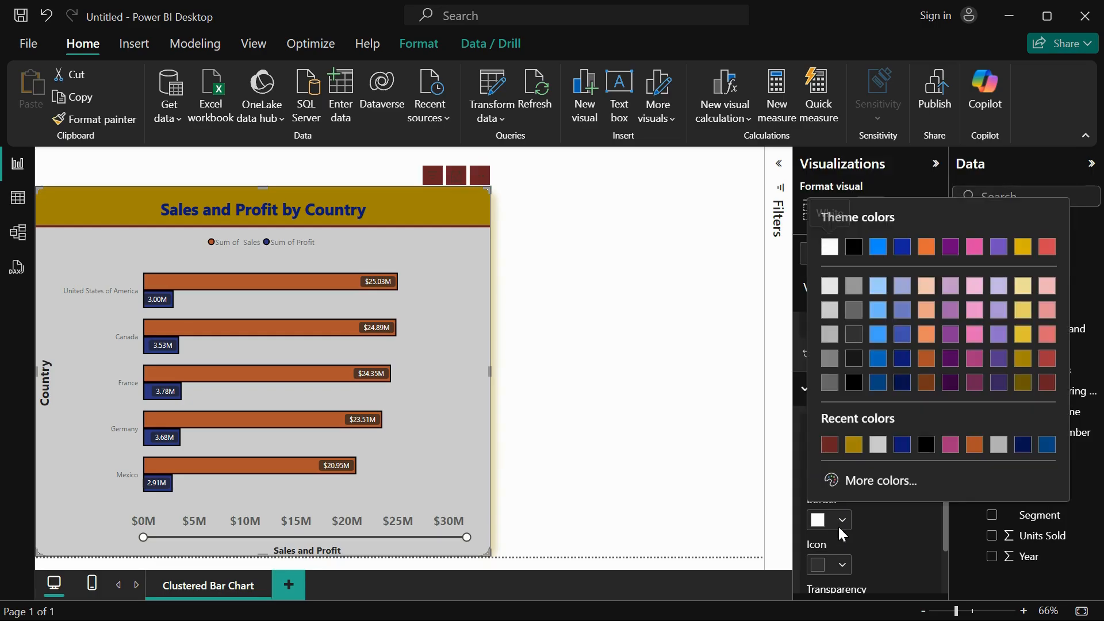
pyautogui.click(828, 448)
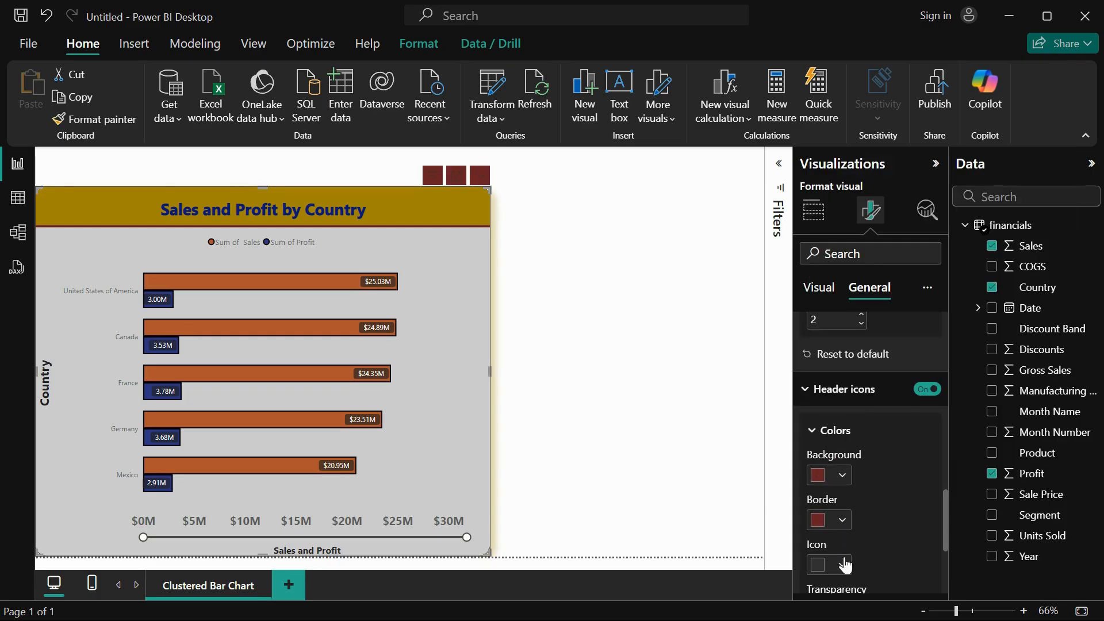
# Make the header icon symbols light gray and set the header icons' transparency to 35%.
pyautogui.click(844, 566)
pyautogui.click(830, 291)
pyautogui.scroll(-3, 874, 529)
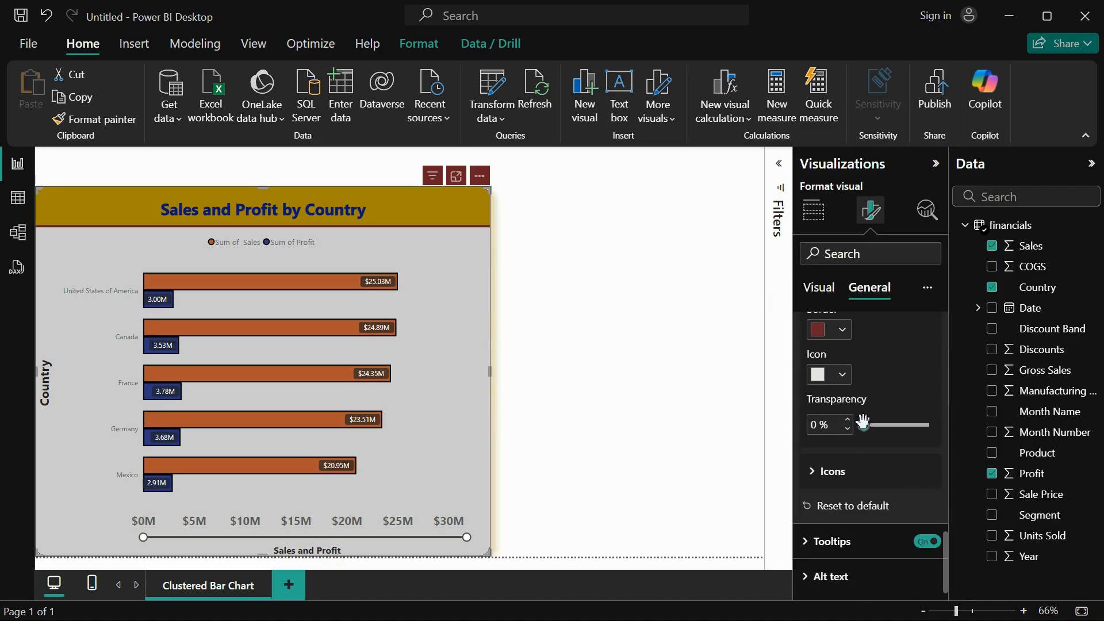
pyautogui.moveTo(863, 423); pyautogui.dragTo(886, 425)
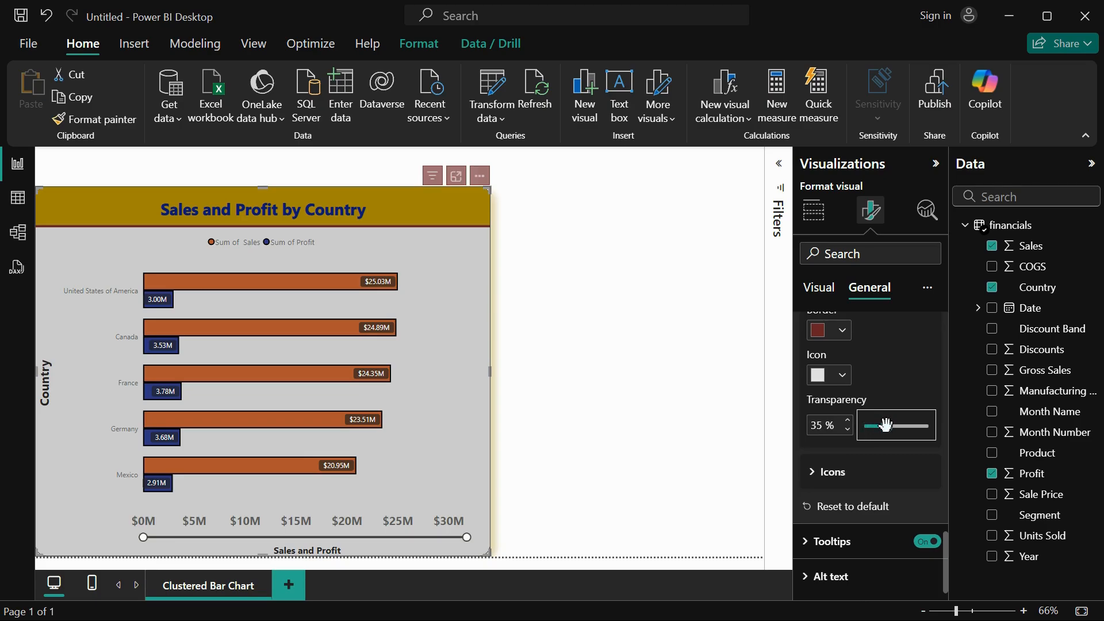
# Check a bar's tooltip and set the tooltip label color to dark pink.
pyautogui.click(875, 544)
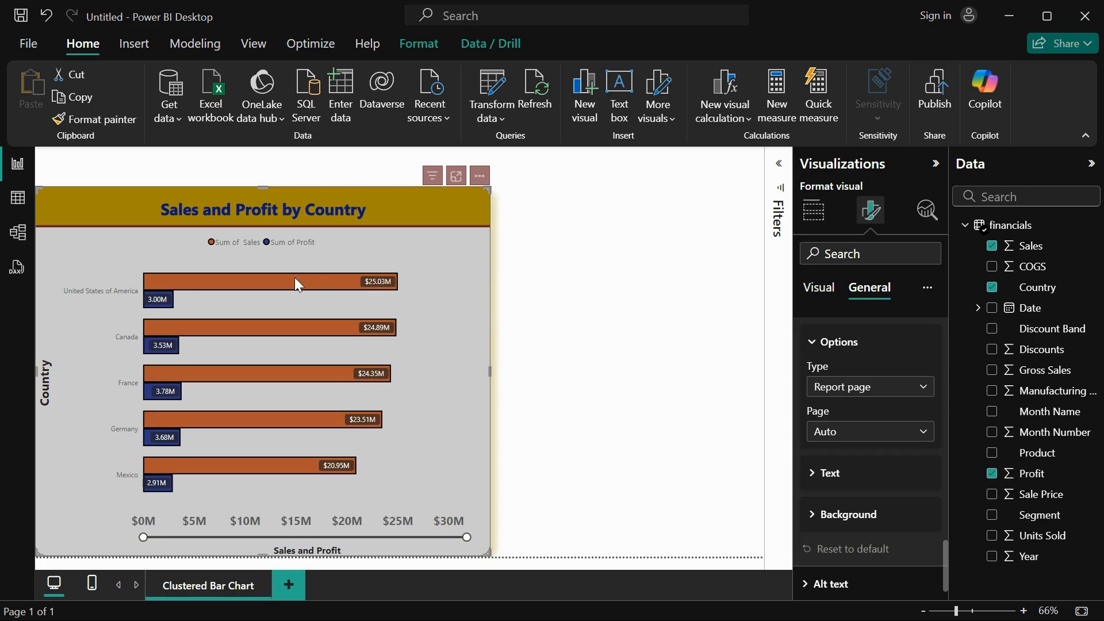
pyautogui.moveTo(257, 278)
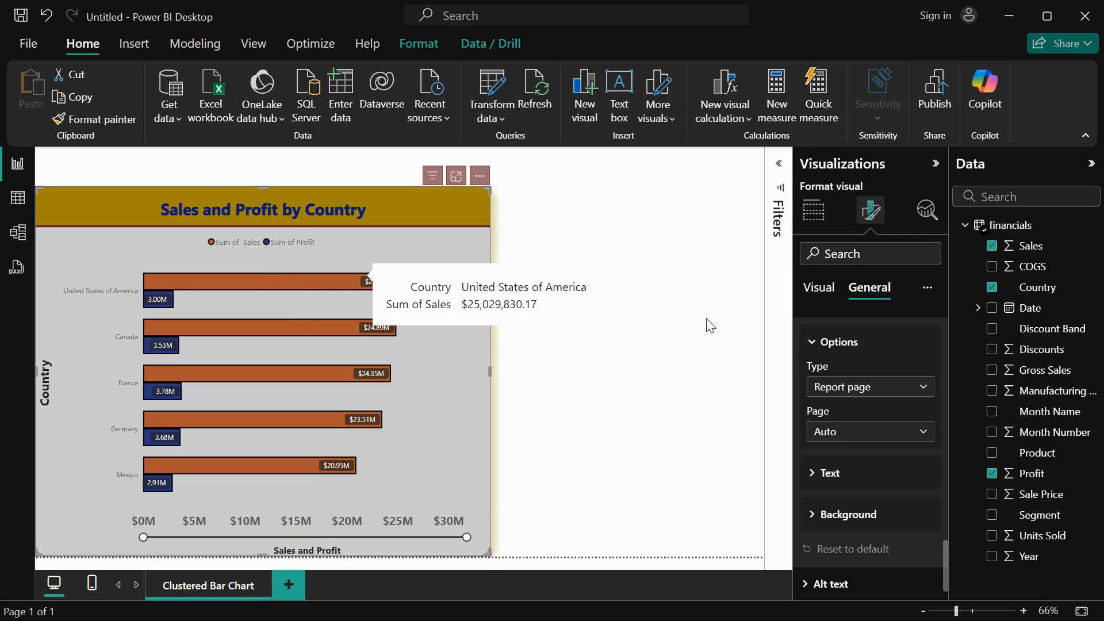
pyautogui.click(830, 473)
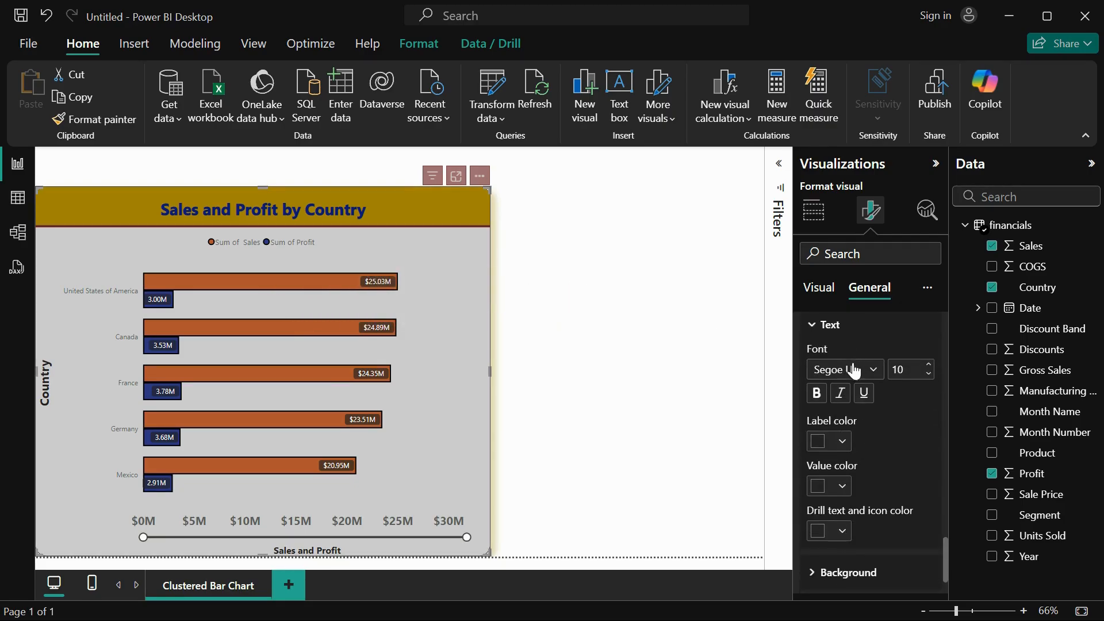
pyautogui.click(837, 440)
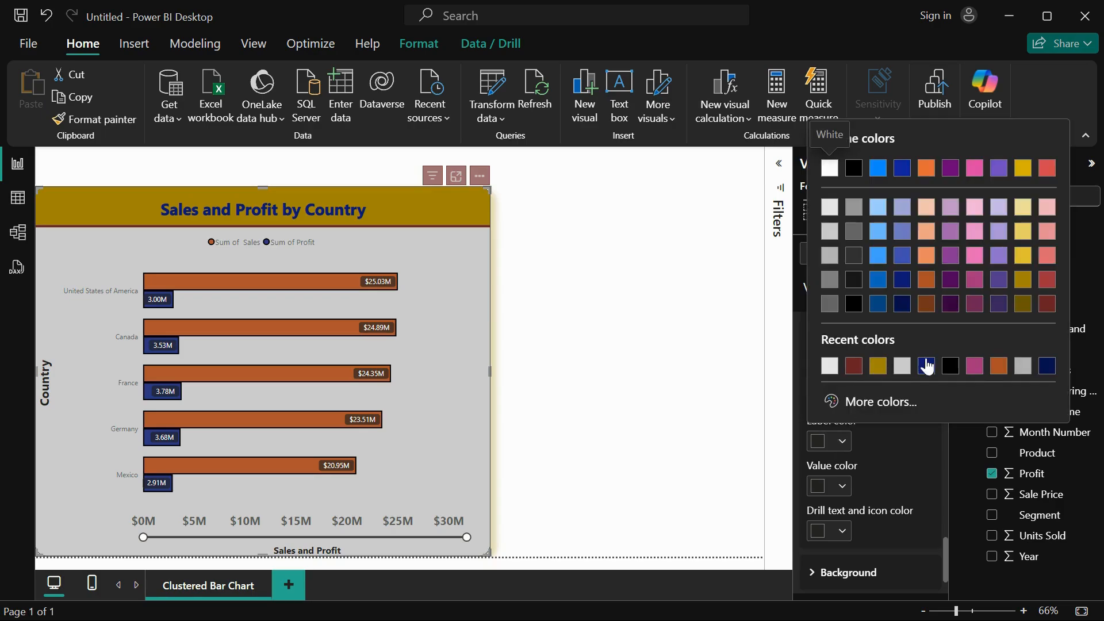
pyautogui.click(975, 366)
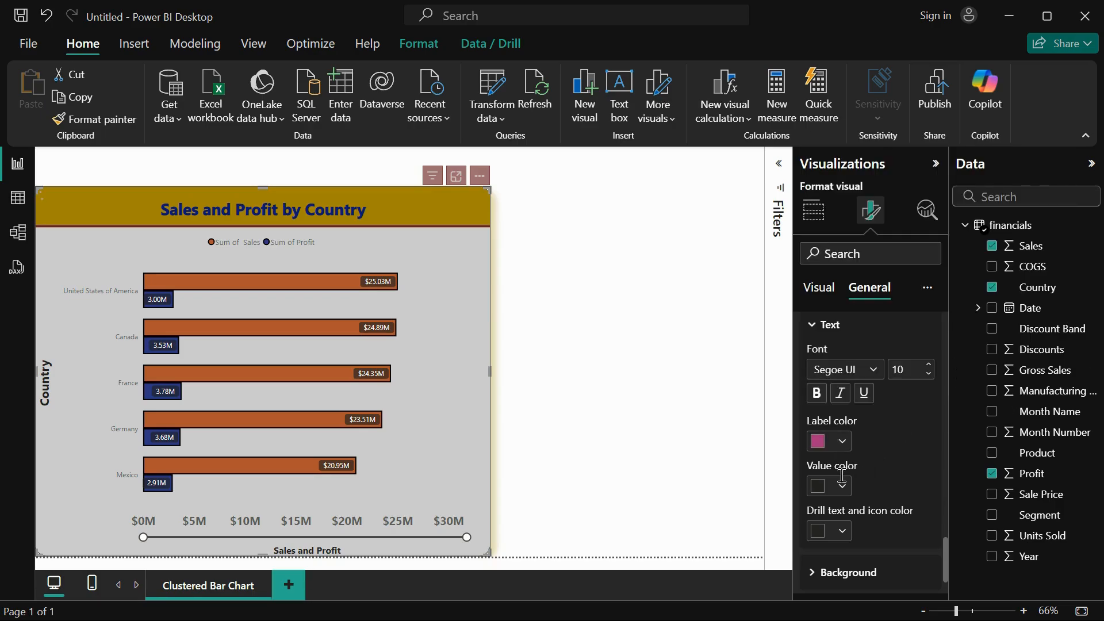
# Set the tooltip value color to dark gold #a38600 and the tooltip text size to 12, checking it on a bar.
pyautogui.click(833, 484)
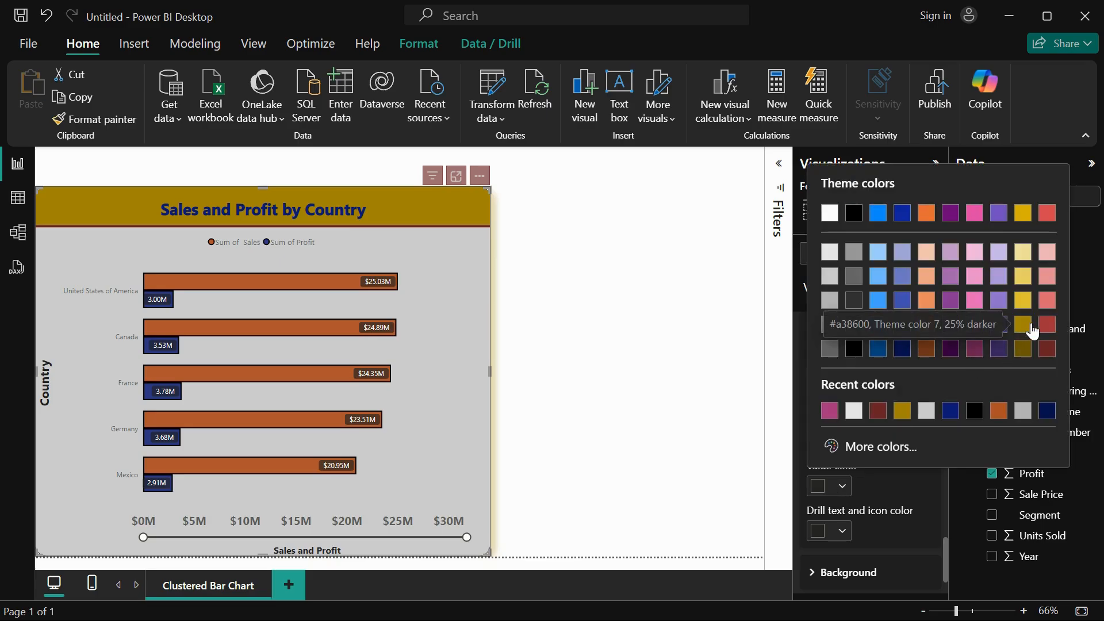
pyautogui.click(1023, 340)
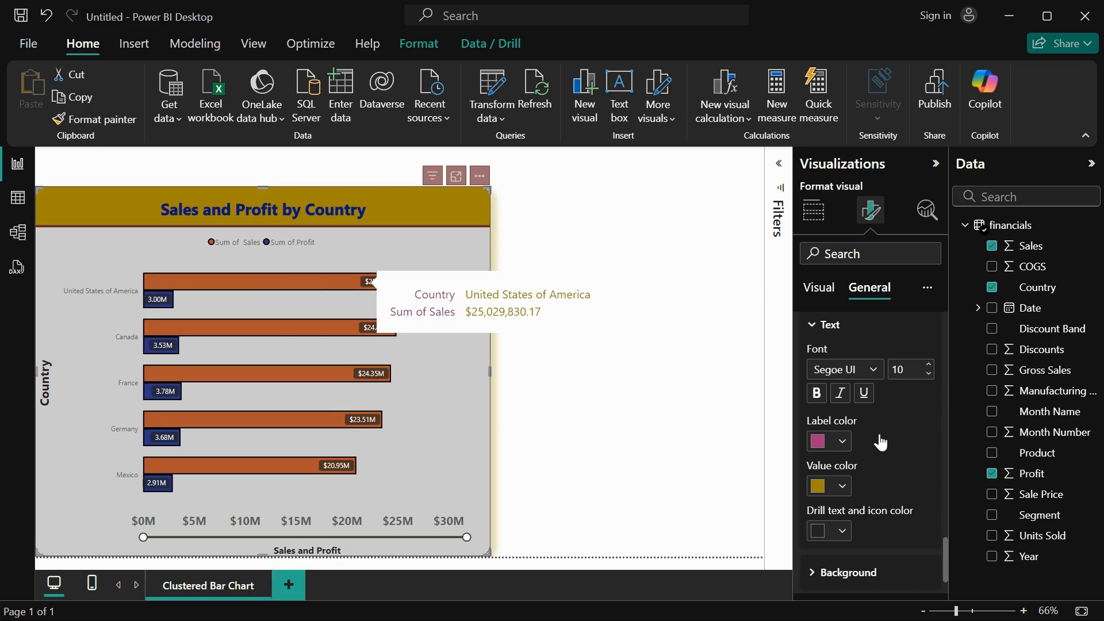
pyautogui.click(929, 366)
pyautogui.moveTo(308, 280)
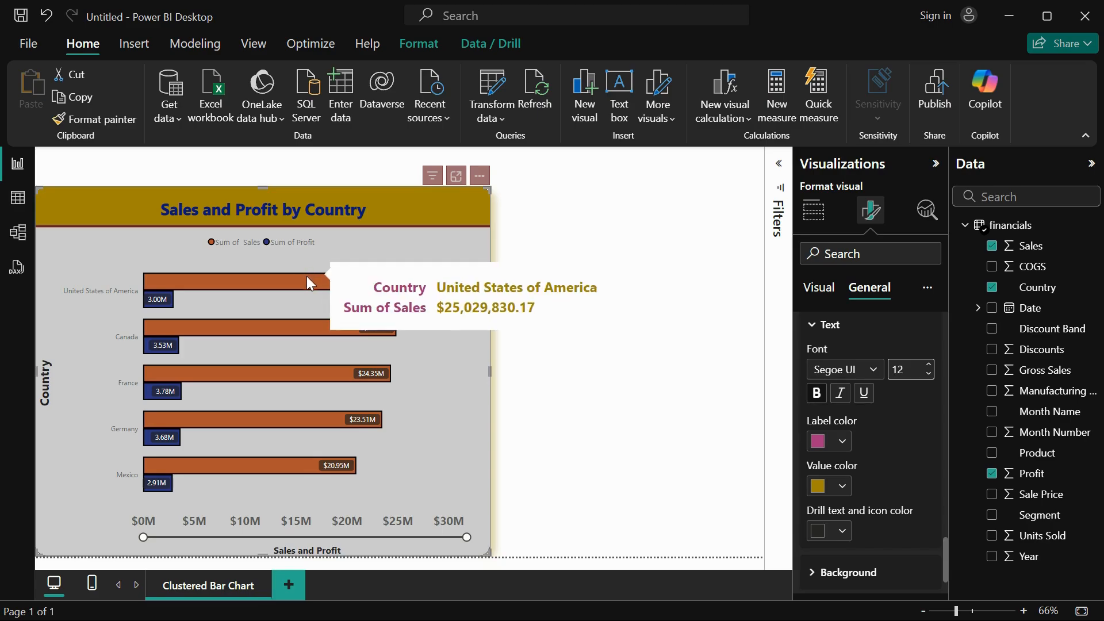
# Set the tooltip background color to light blue and check the tooltip on the United States of America sales bar.
pyautogui.scroll(-2, 840, 526)
pyautogui.click(837, 514)
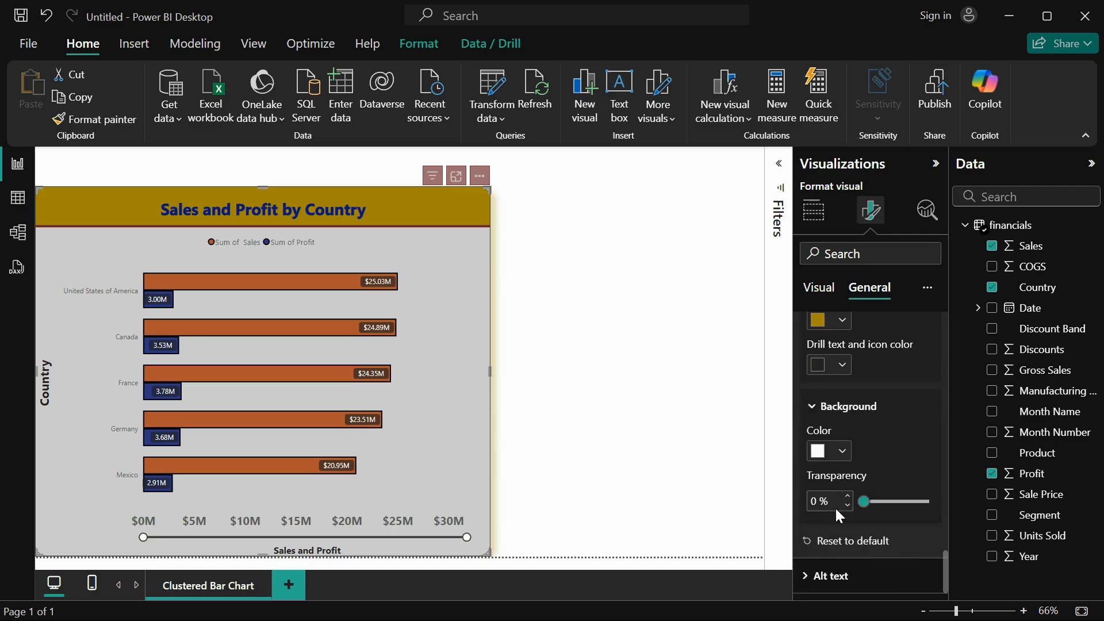
pyautogui.click(837, 452)
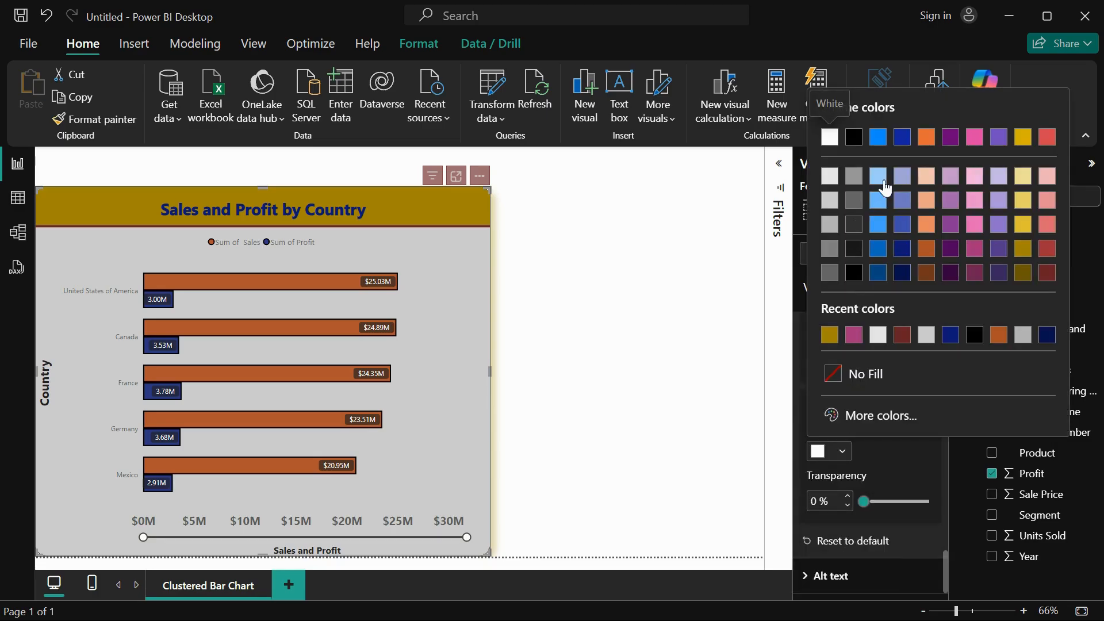
pyautogui.click(878, 176)
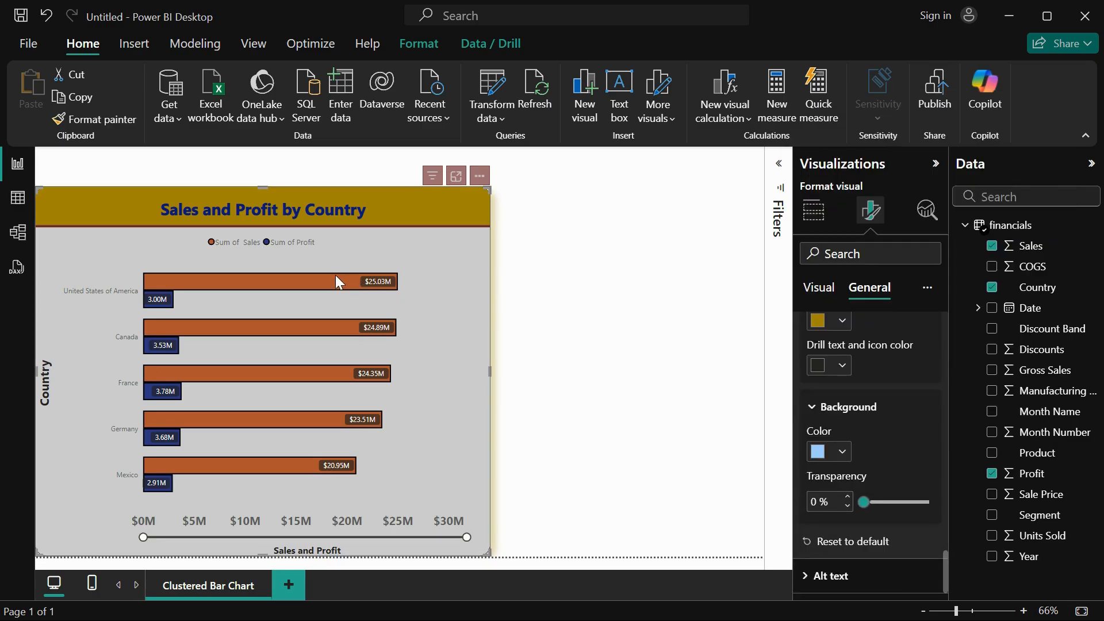
pyautogui.moveTo(337, 279)
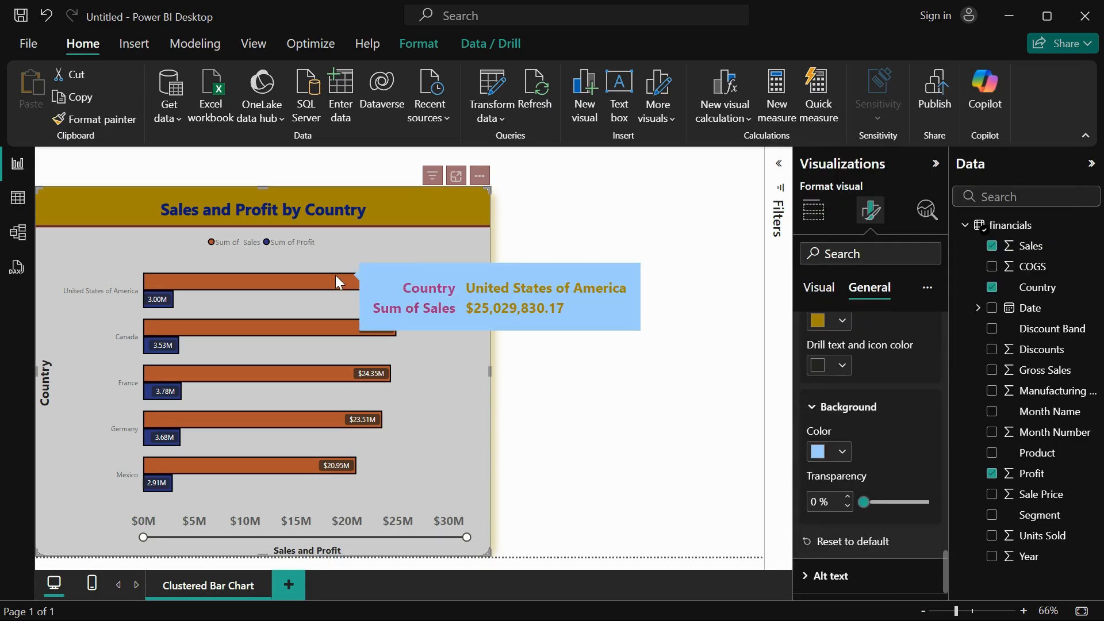
# Enter "Sales & Profit by Country" as the chart's alt text.
pyautogui.click(840, 577)
pyautogui.click(834, 497)
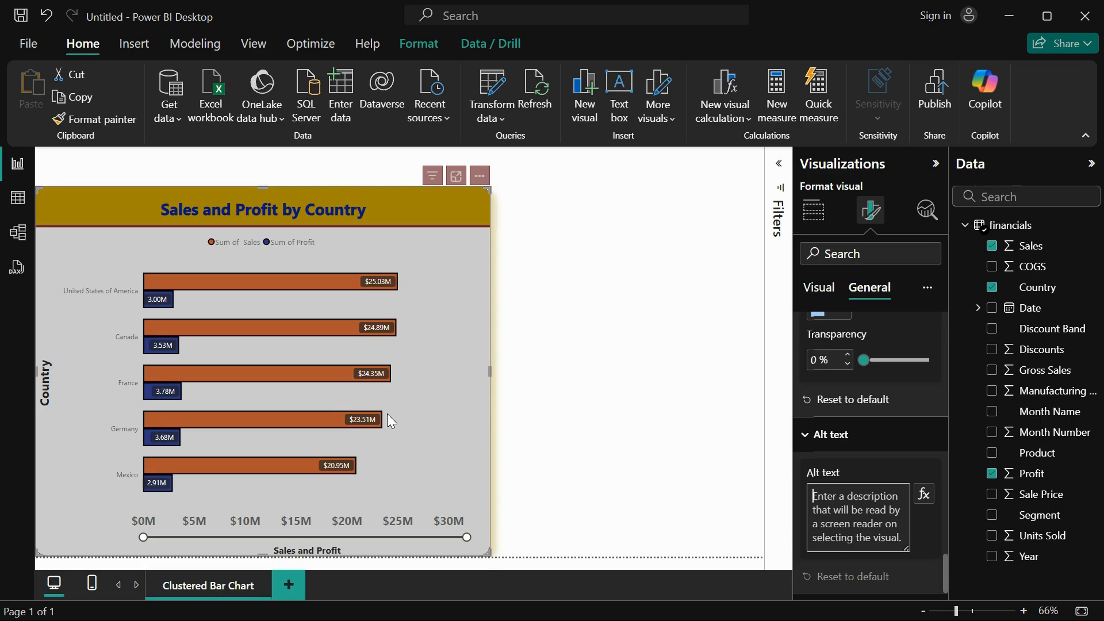
pyautogui.write('Sales &')
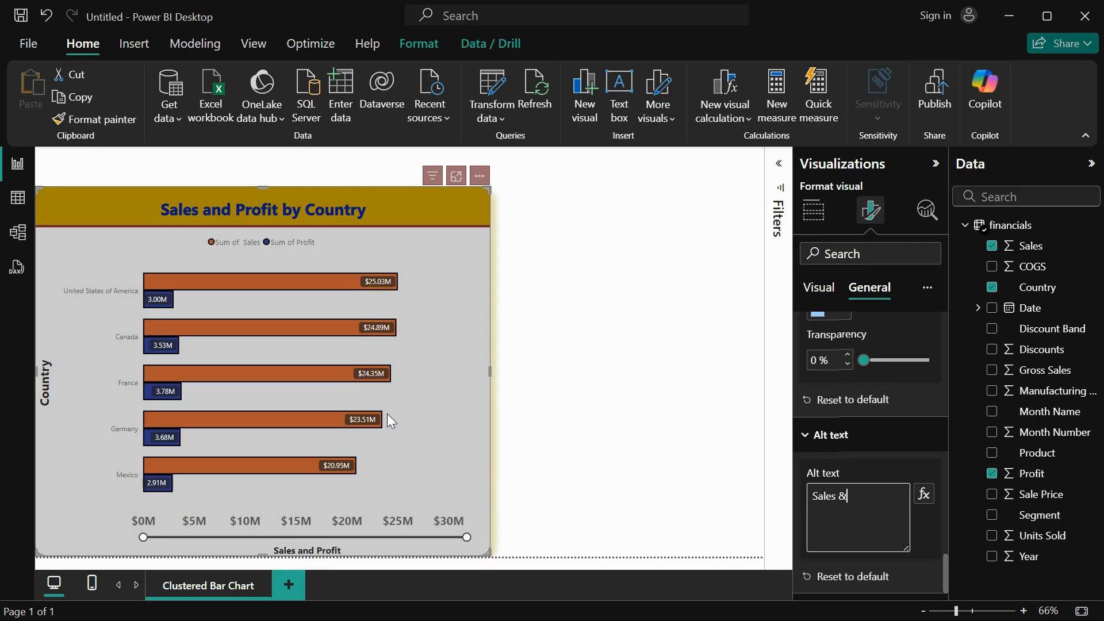
pyautogui.write(' Profit by Cou')
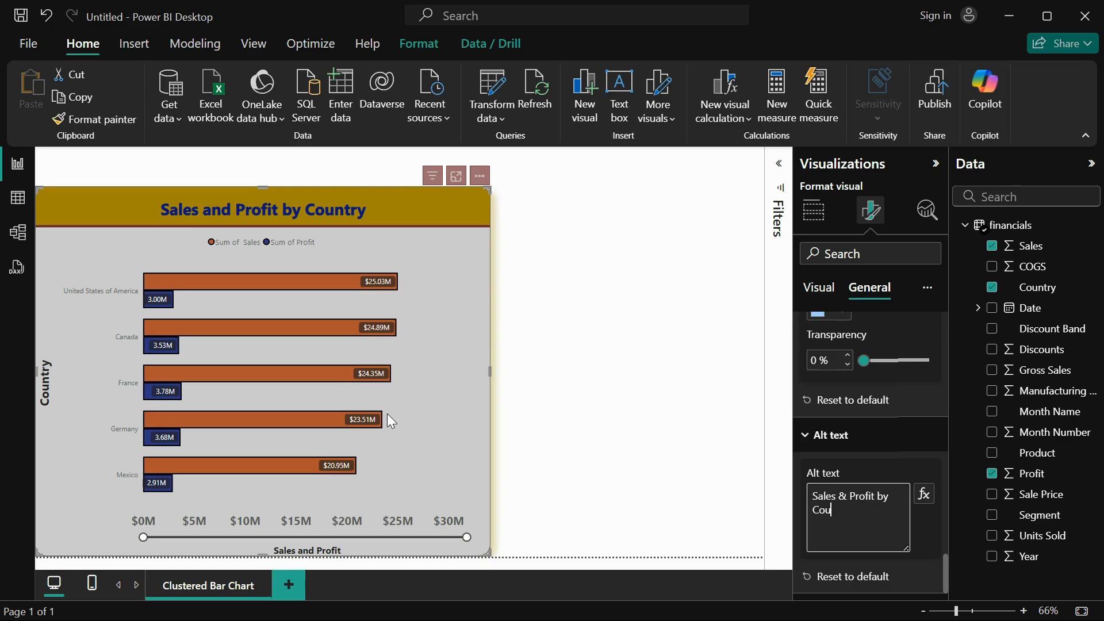
pyautogui.write('ntru')
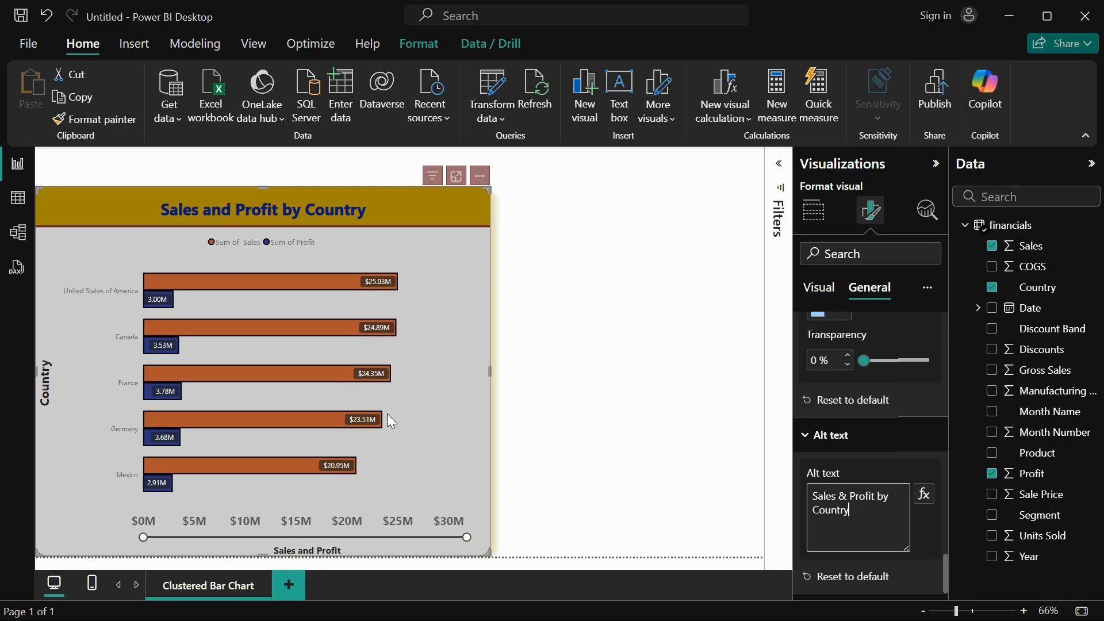